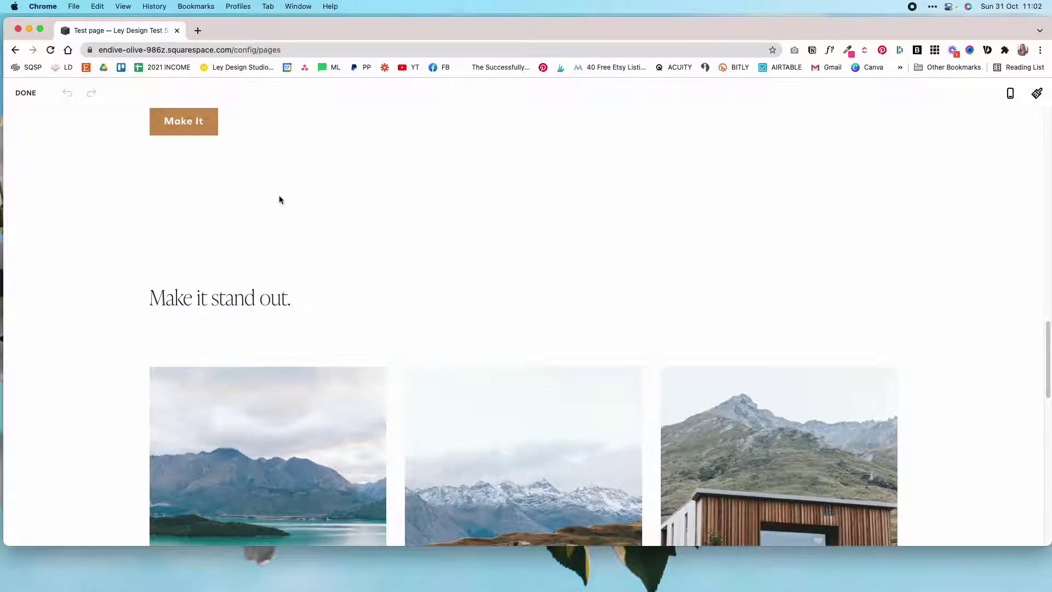
- Scroll to the Download my price list section and start adding a new section above it
scroll(609, 293, "down", 10)
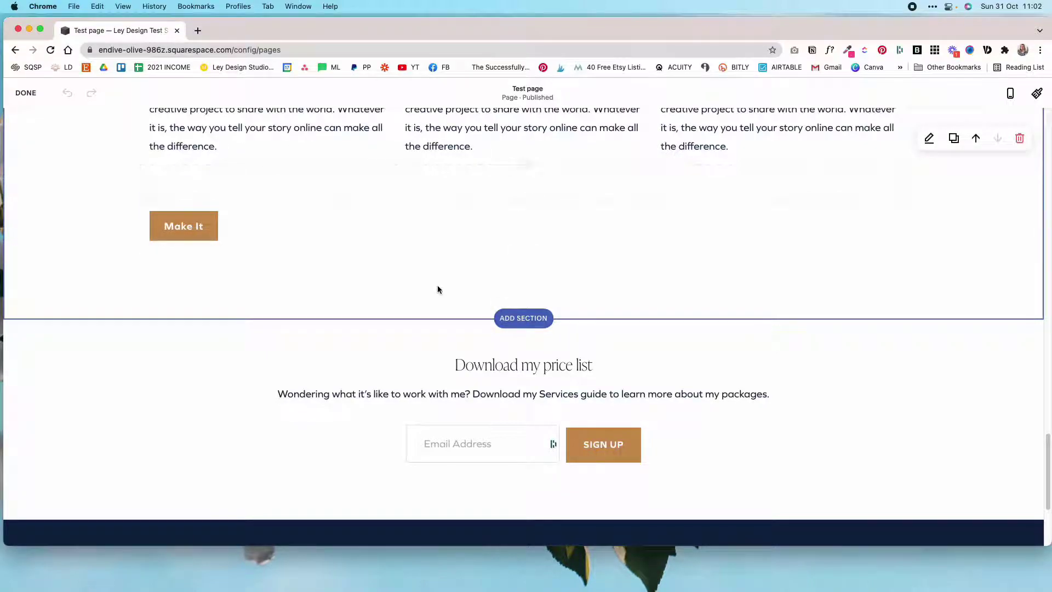
scroll(563, 327, "down", 2)
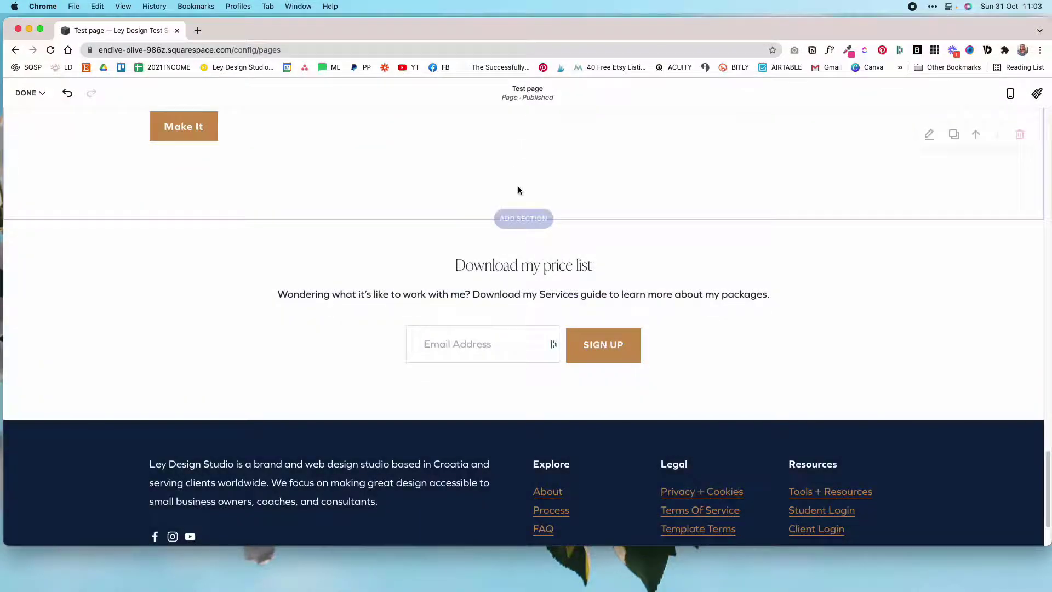
left_click(509, 219)
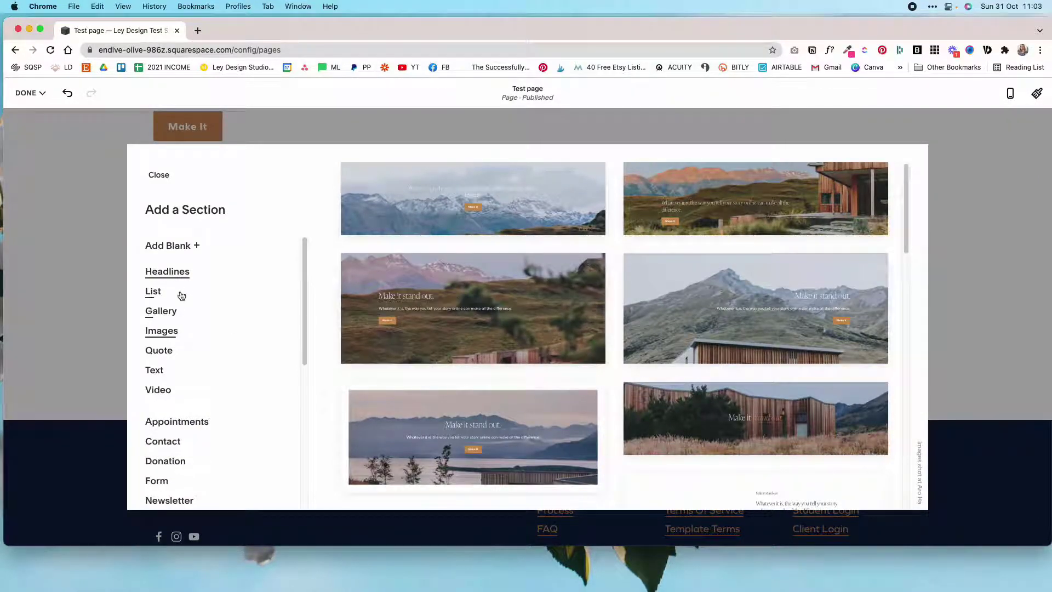
- From the List layouts, insert the circular-image list with Dream it., Build it. and Grow it
left_click(153, 292)
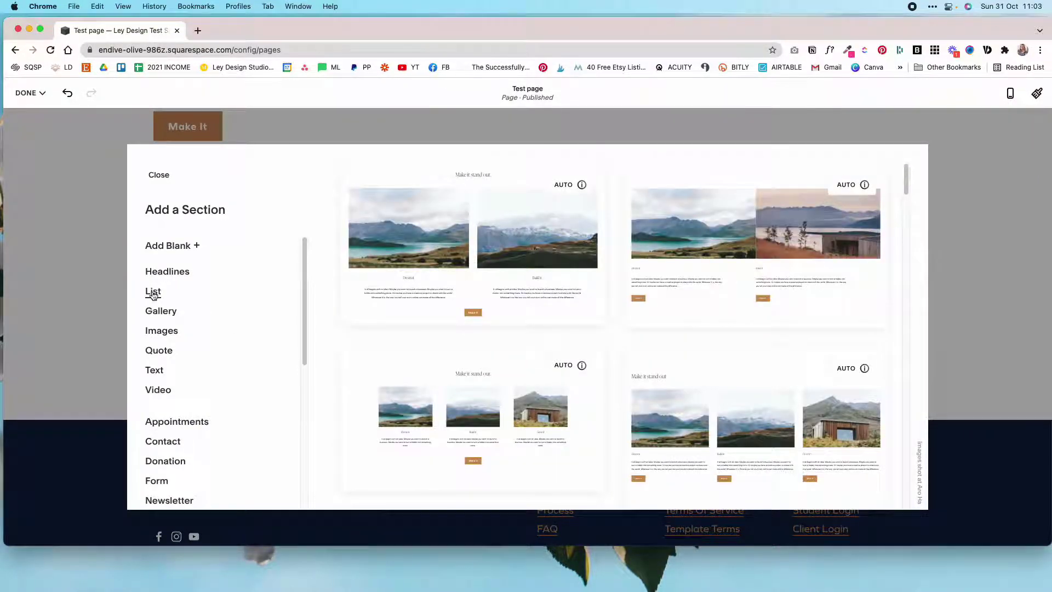
mouse_move(594, 361)
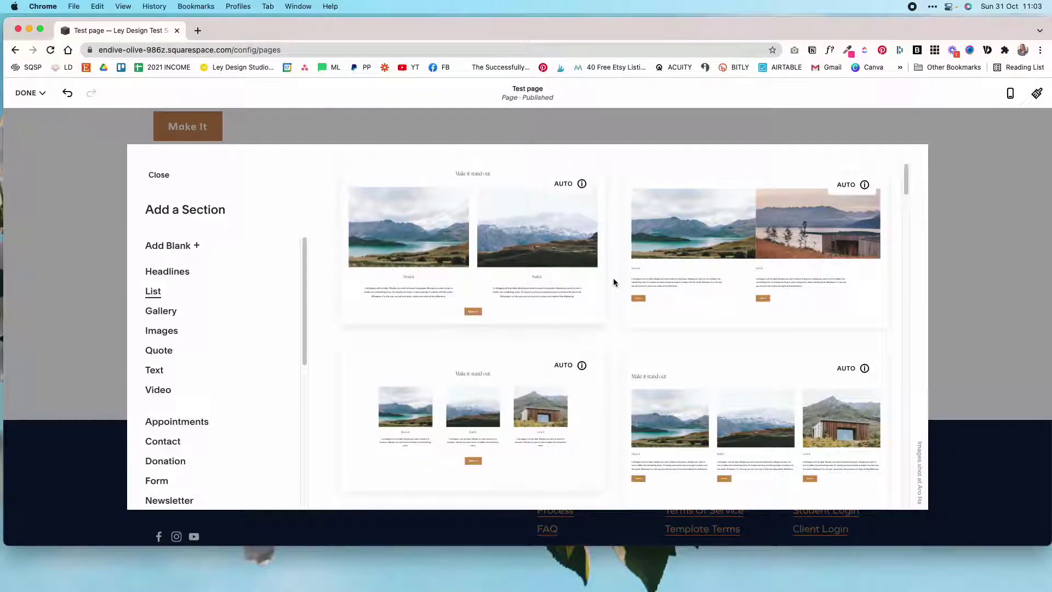
scroll(613, 278, "down", 2)
scroll(613, 277, "down", 10)
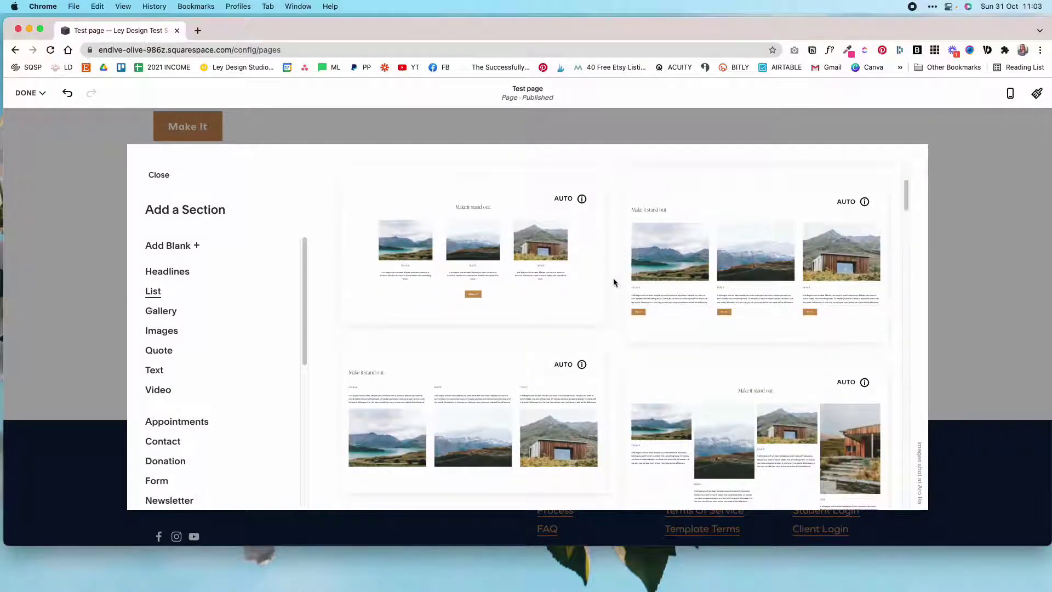
scroll(613, 278, "down", 4)
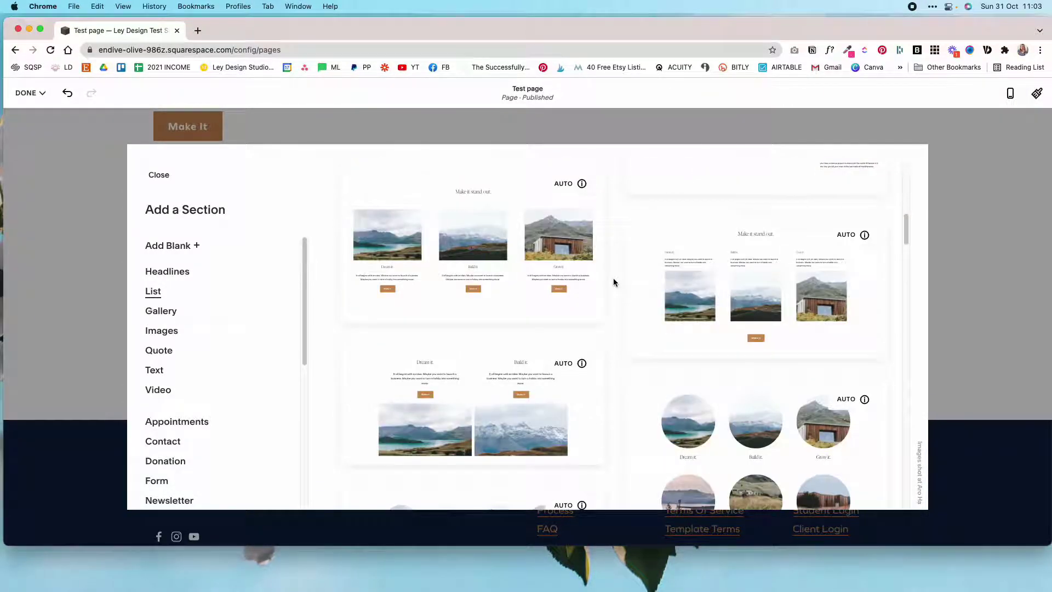
scroll(613, 278, "up", 4)
scroll(613, 279, "up", 5)
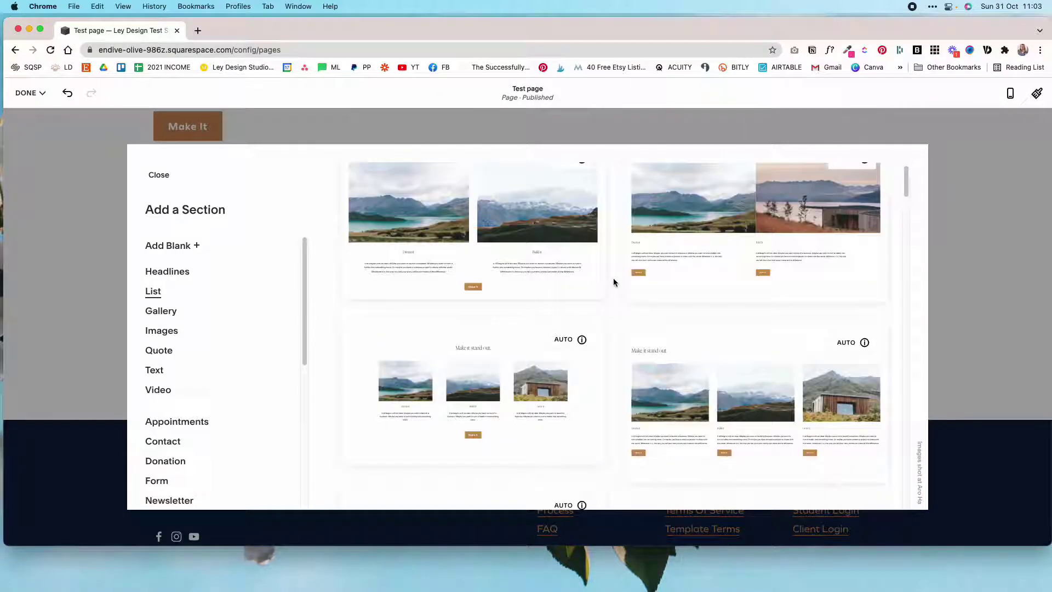
mouse_move(581, 183)
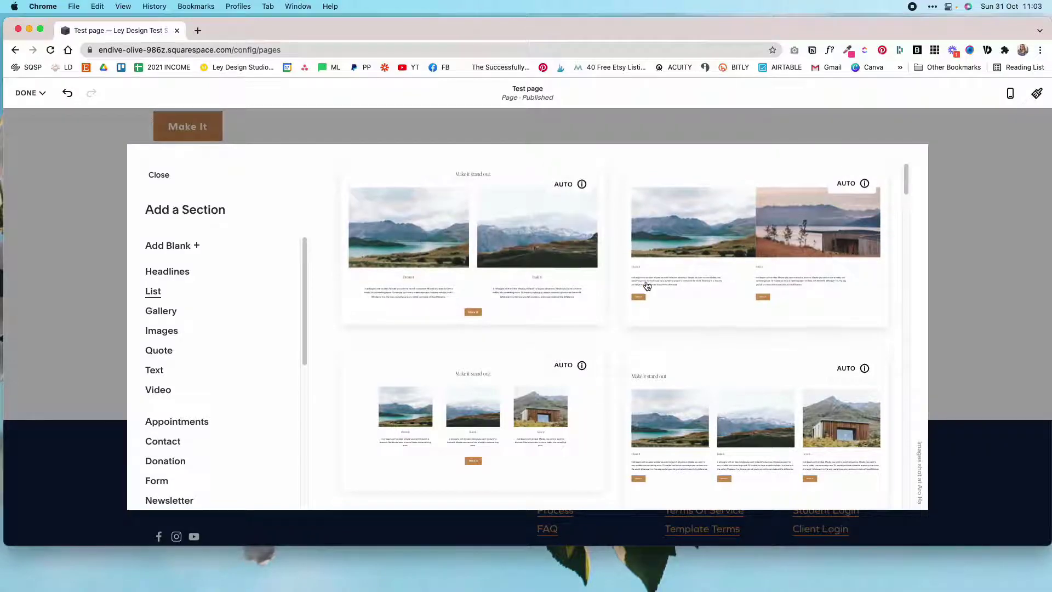
scroll(610, 316, "down", 10)
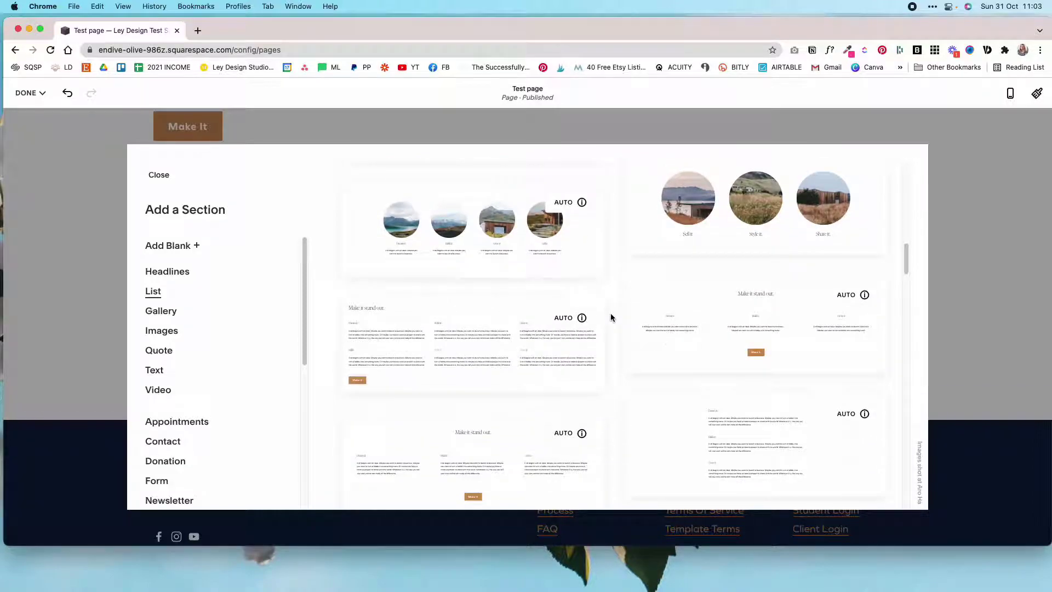
scroll(611, 317, "up", 3)
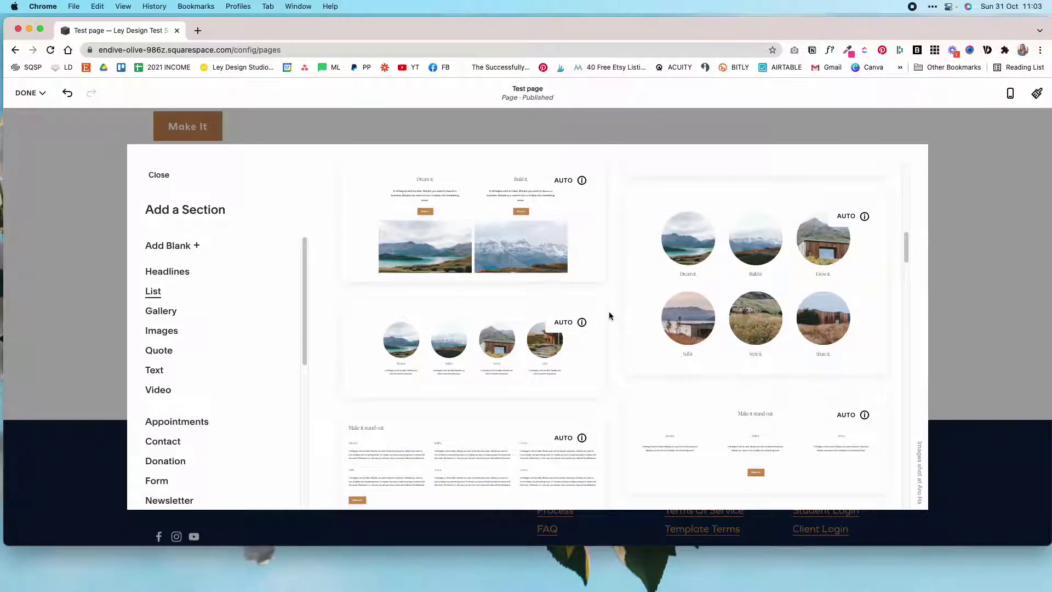
scroll(609, 311, "down", 5)
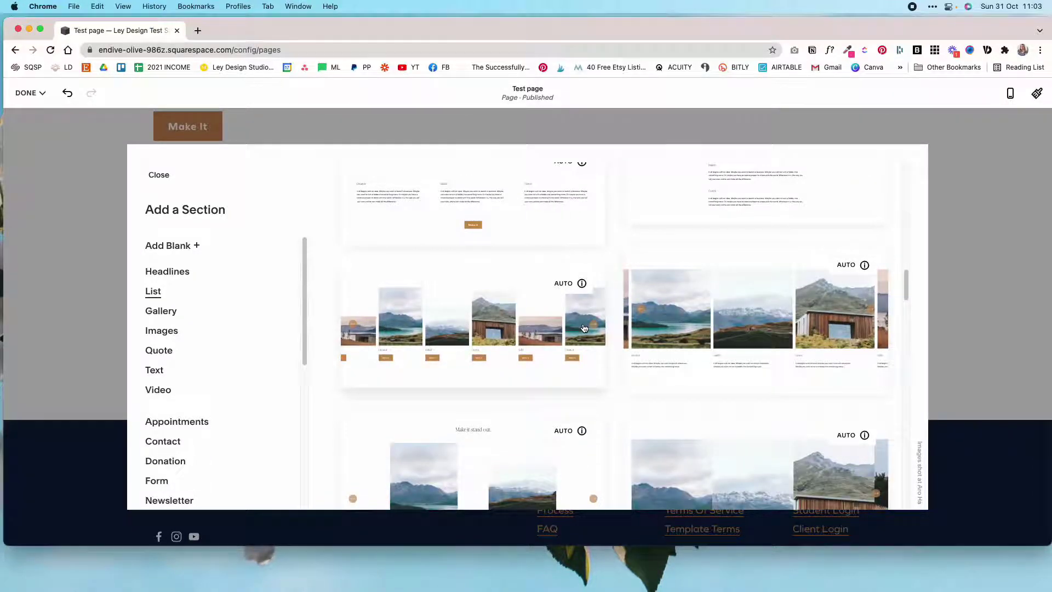
scroll(606, 327, "down", 4)
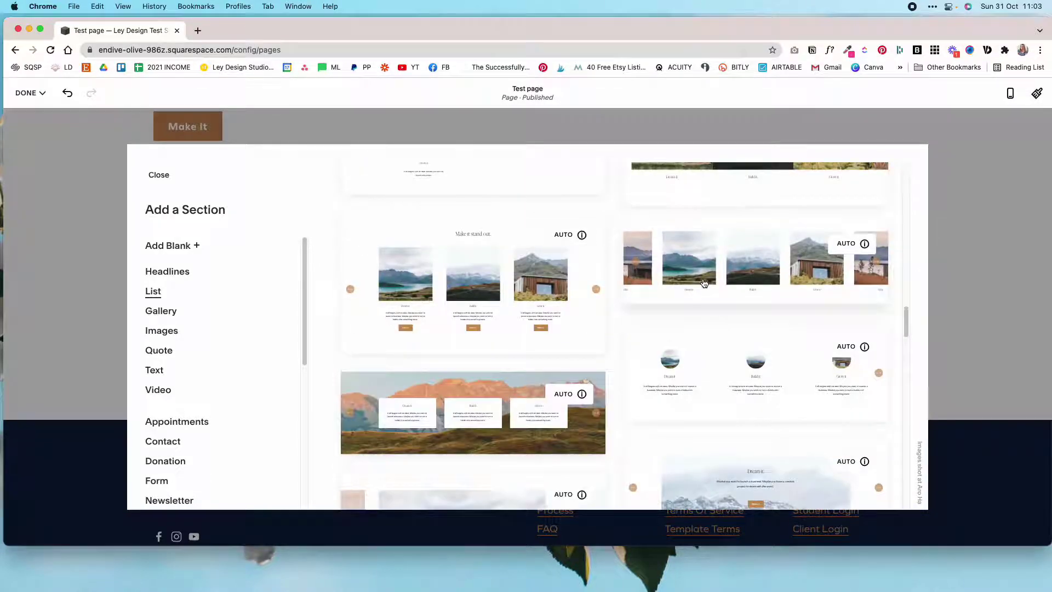
scroll(678, 311, "down", 2)
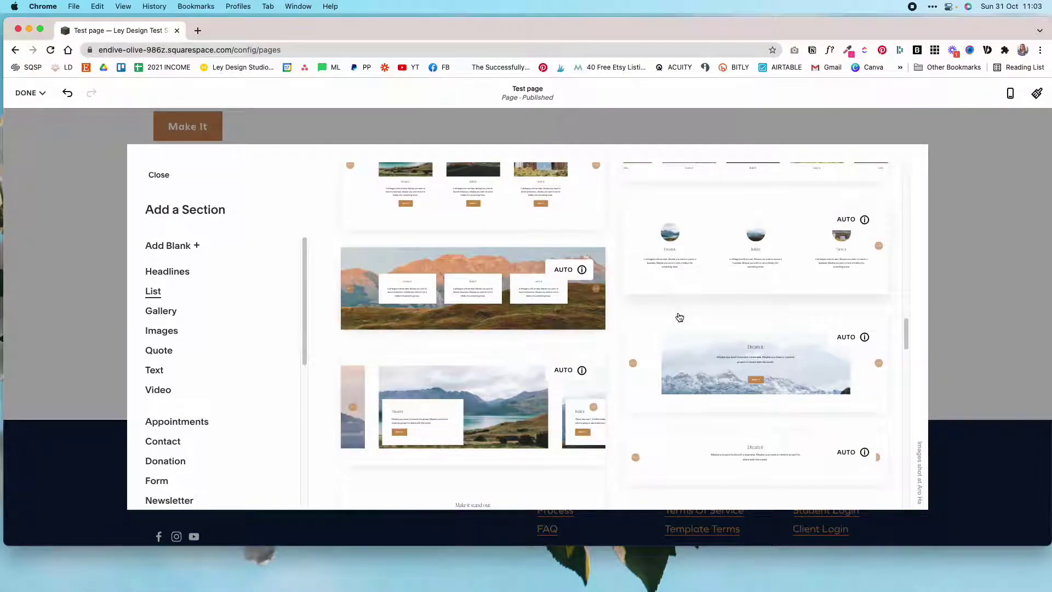
scroll(678, 316, "up", 8)
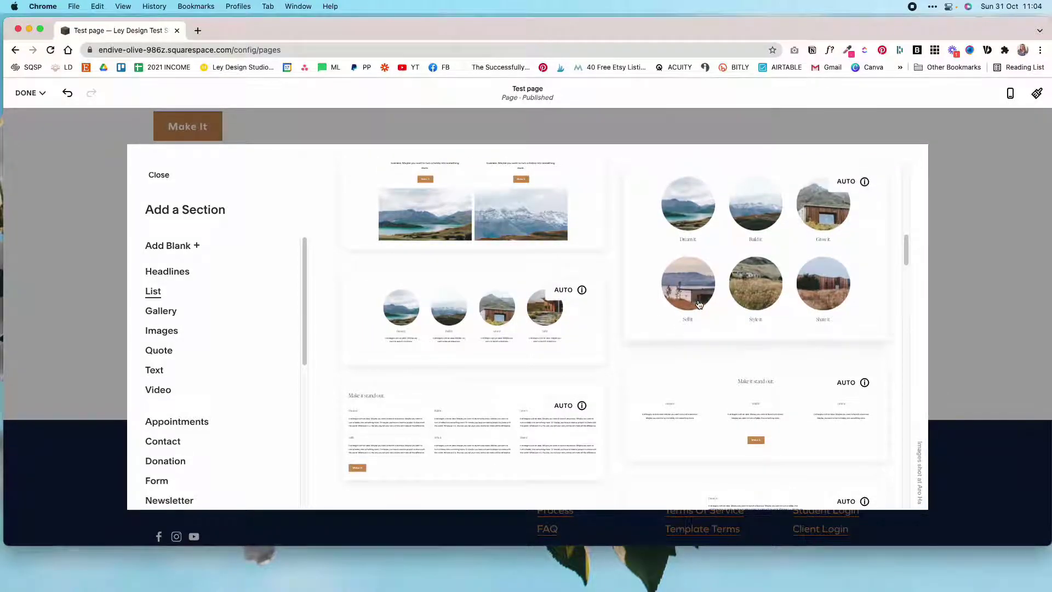
scroll(697, 304, "down", 10)
scroll(697, 304, "down", 5)
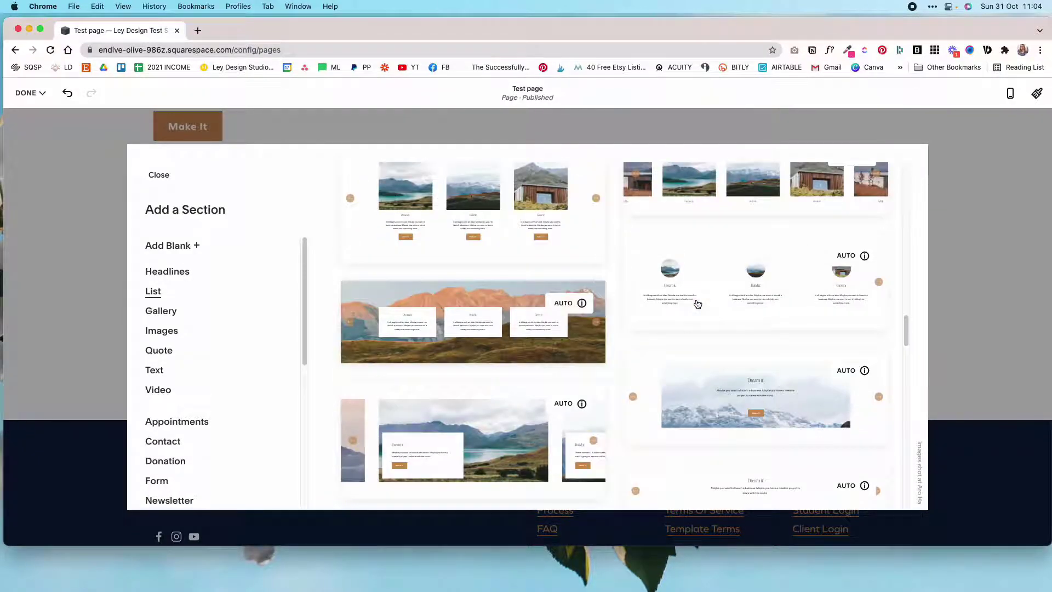
scroll(746, 267, "down", 2)
scroll(746, 267, "down", 2)
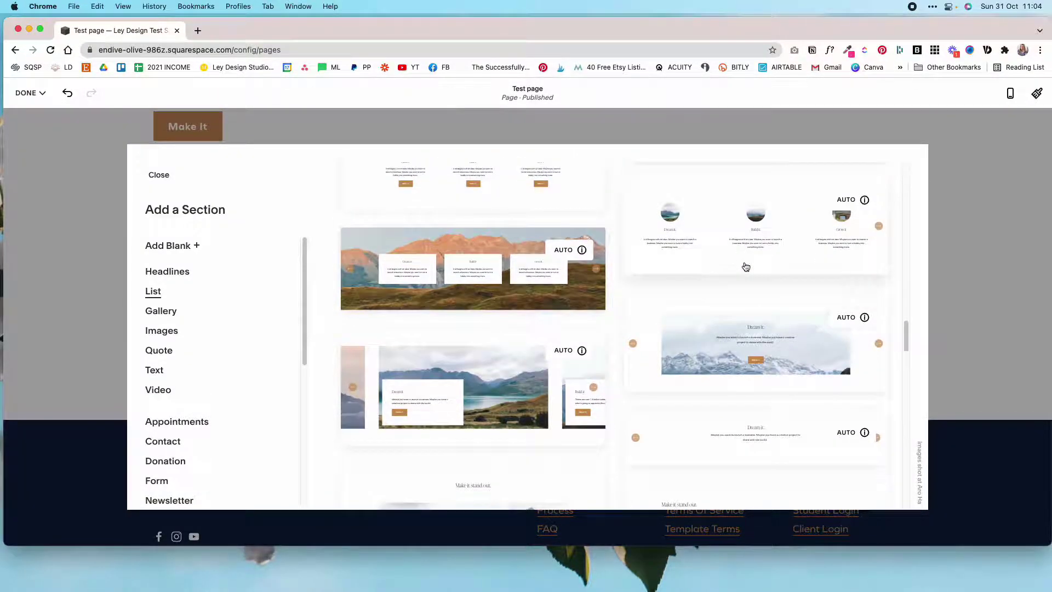
scroll(648, 315, "up", 3)
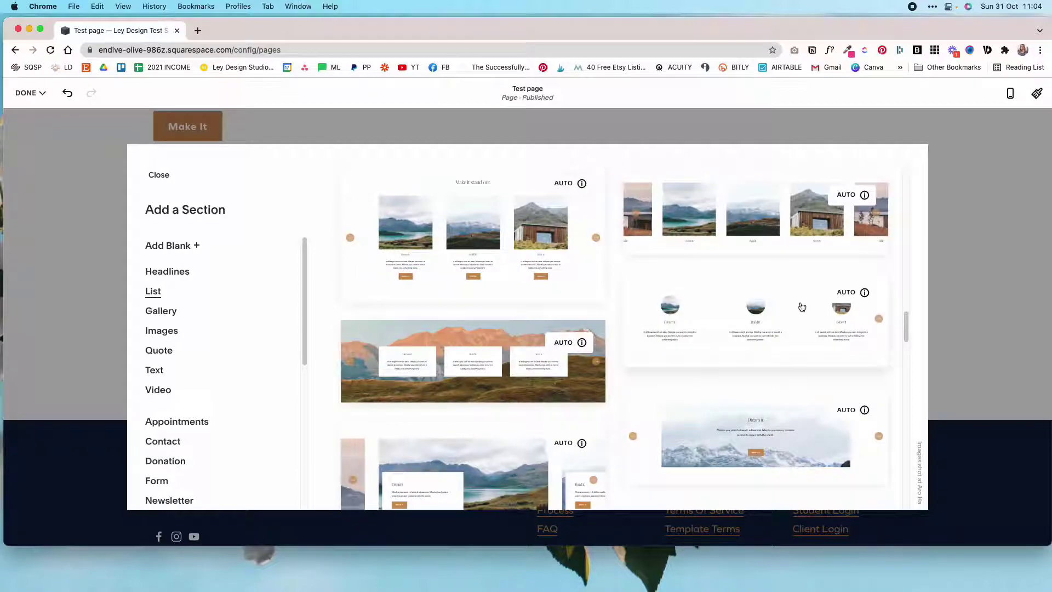
scroll(491, 291, "up", 2)
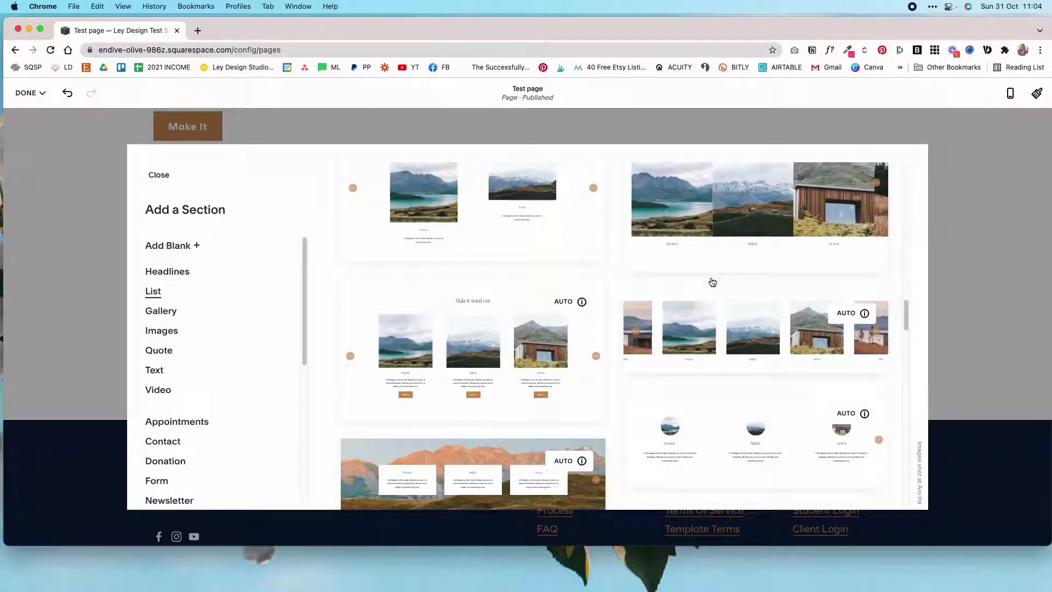
scroll(711, 280, "down", 3)
left_click(712, 283)
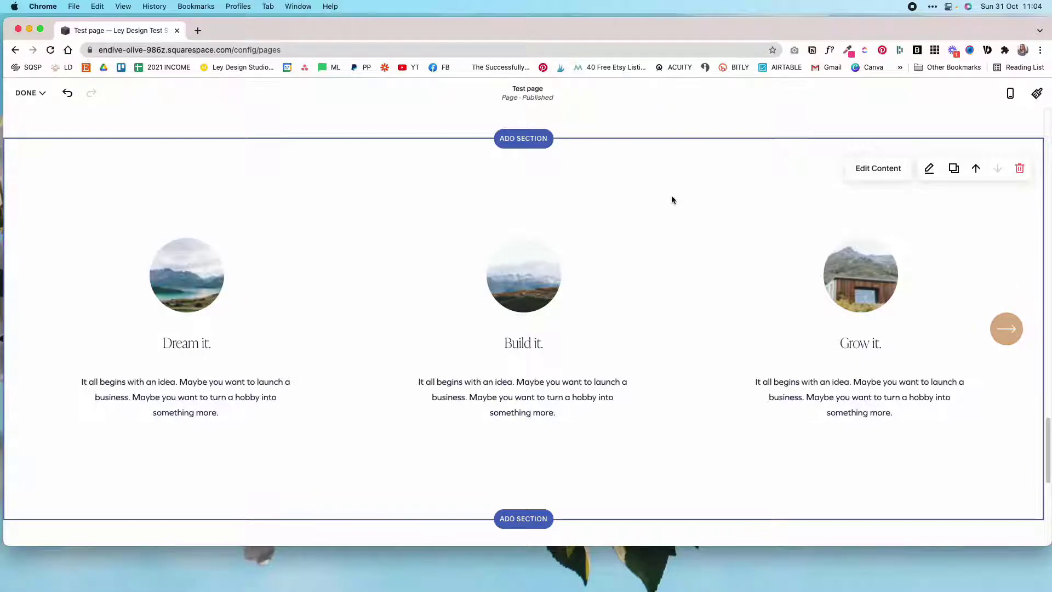
- In the list section's element settings, turn on the title and try the section button on, then off
left_click(879, 169)
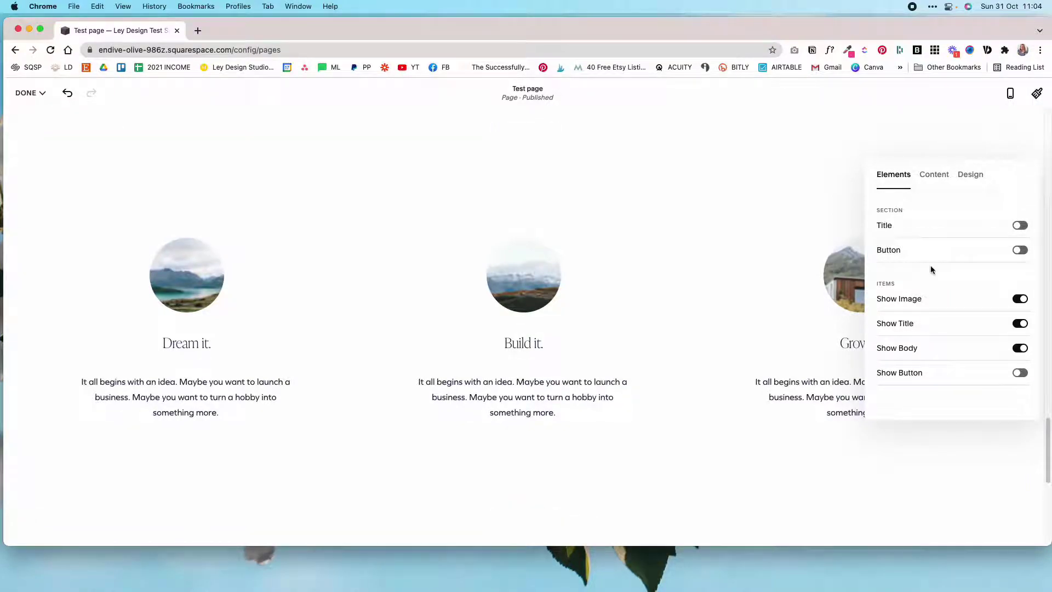
left_click(1024, 226)
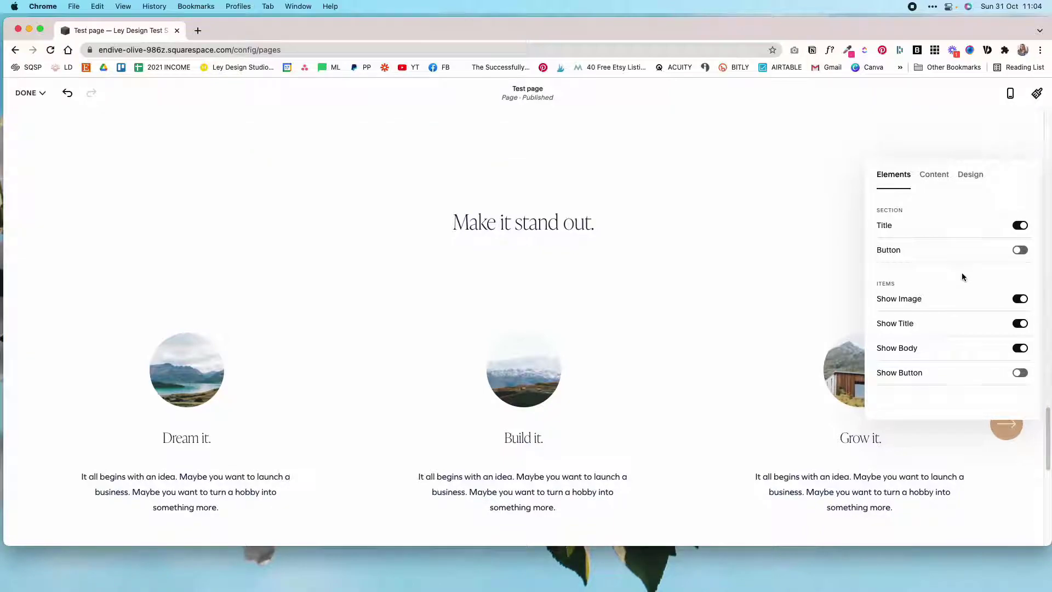
scroll(582, 306, "down", 3)
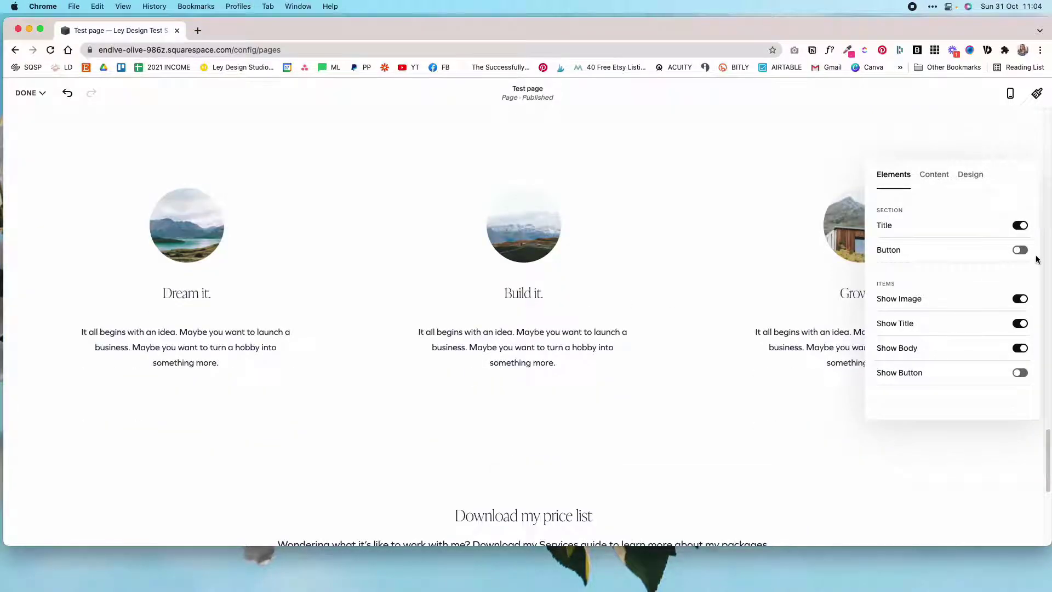
left_click(1020, 250)
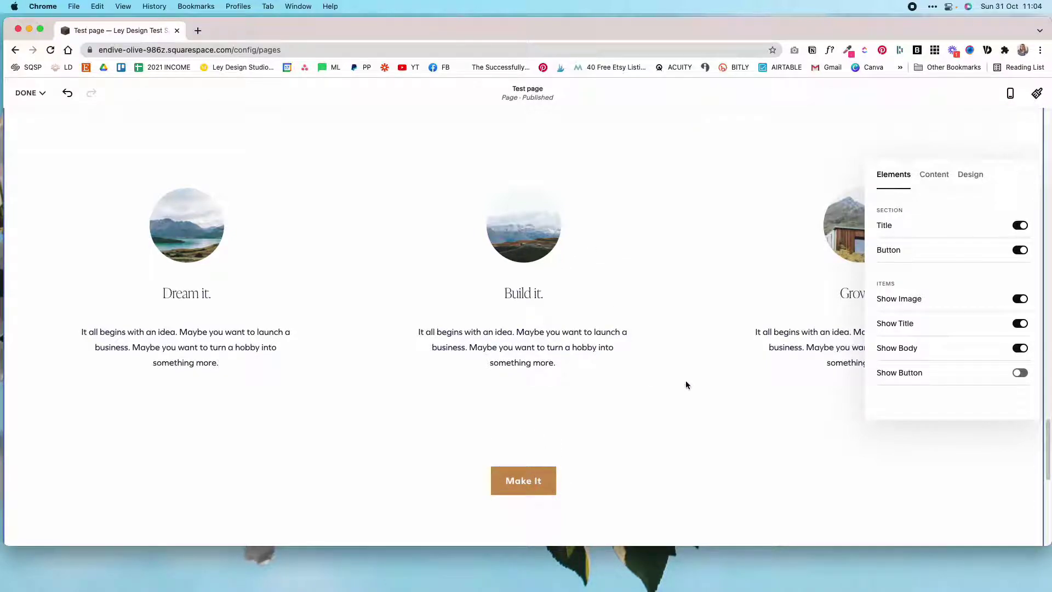
scroll(520, 389, "up", 2)
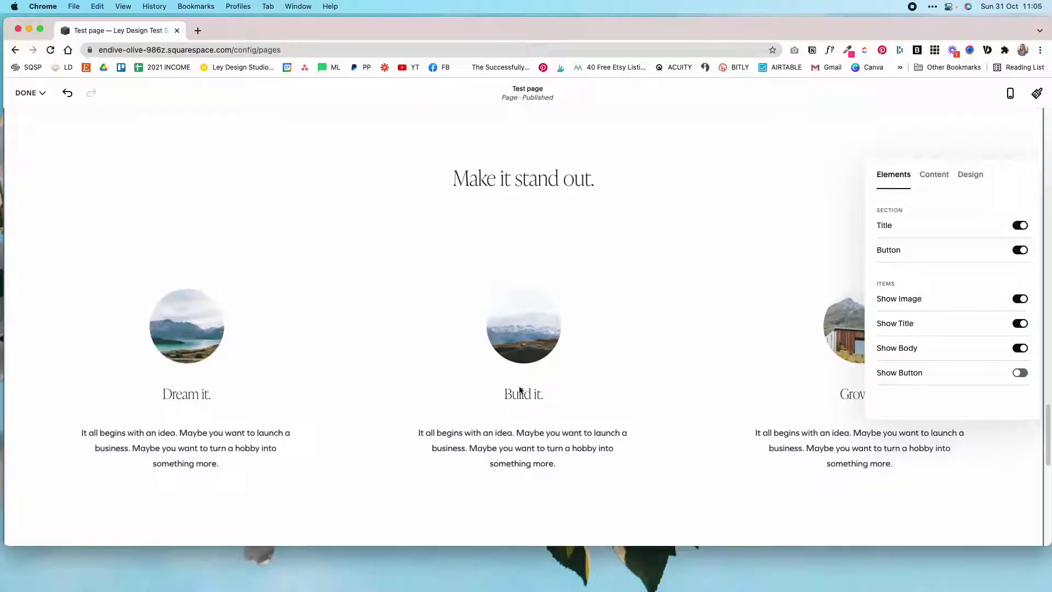
scroll(590, 433, "down", 2)
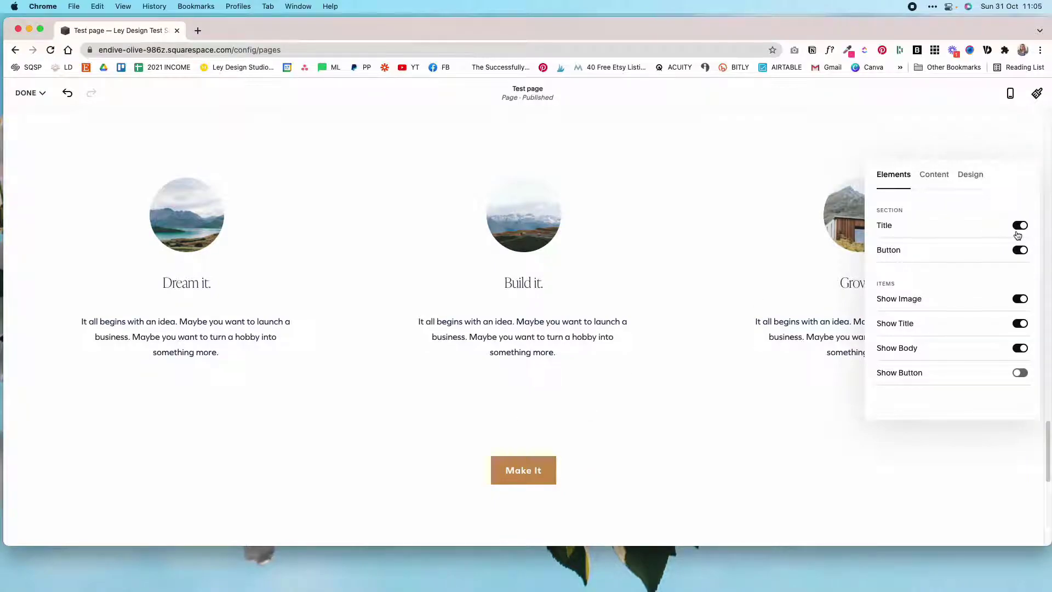
left_click(1019, 250)
- Hide the section title and keep card images, titles and descriptions shown after toggling each
left_click(1019, 225)
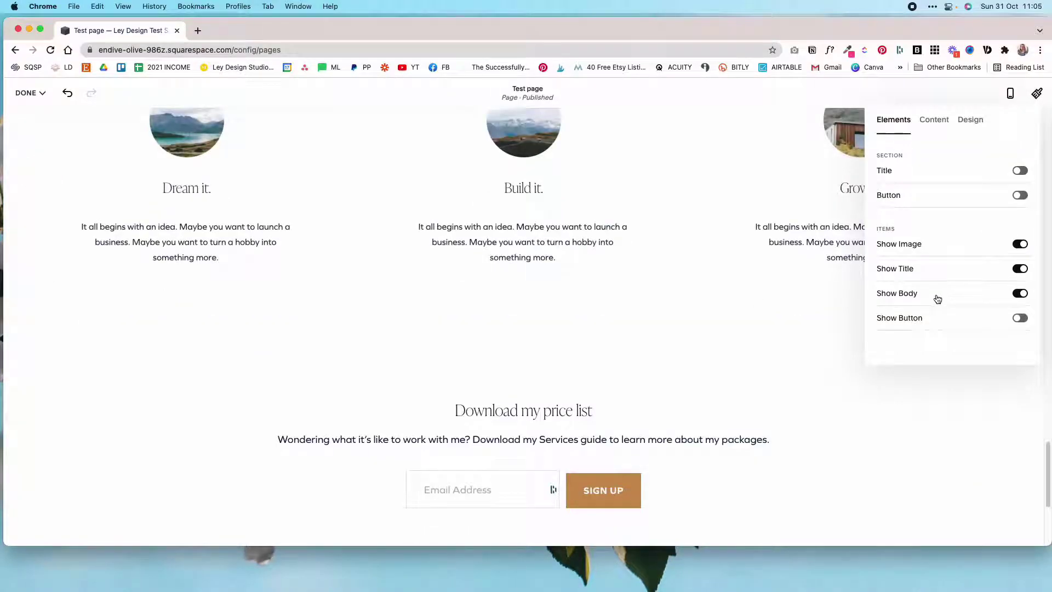
scroll(534, 232, "up", 3)
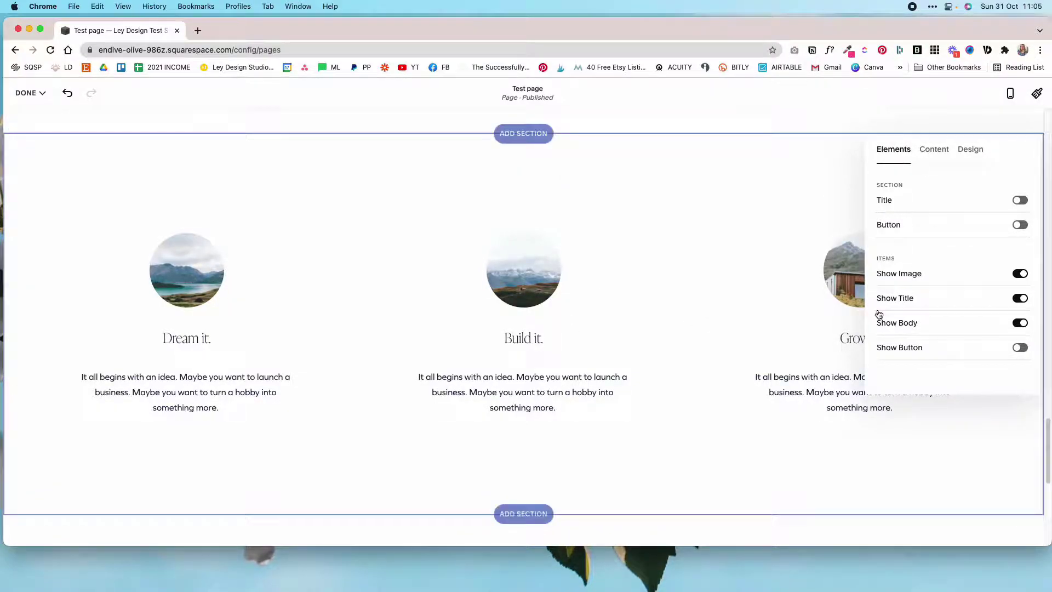
left_click(1019, 274)
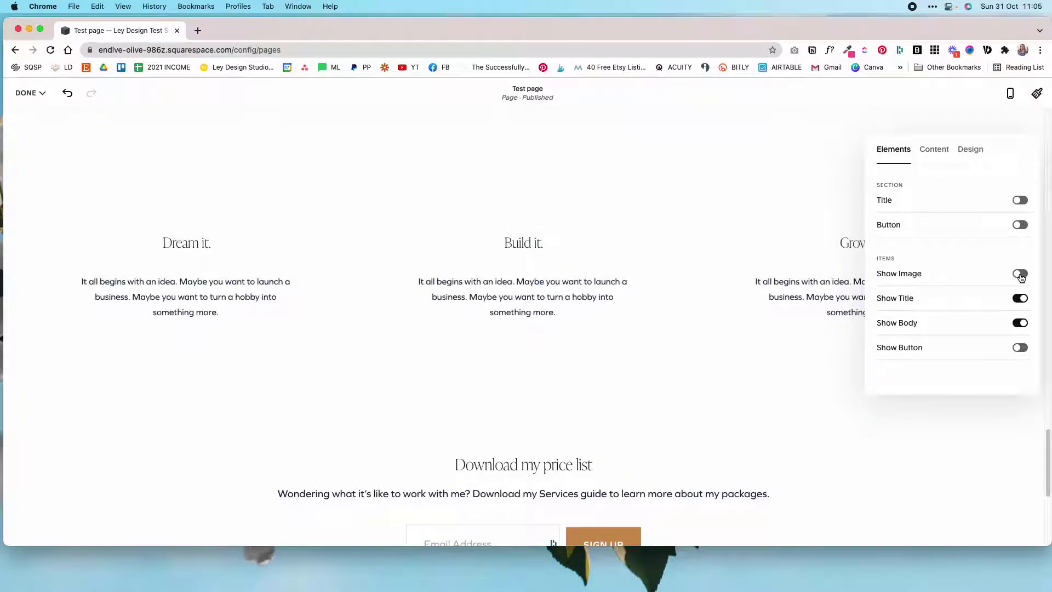
left_click(1019, 274)
left_click(1020, 298)
left_click(1020, 299)
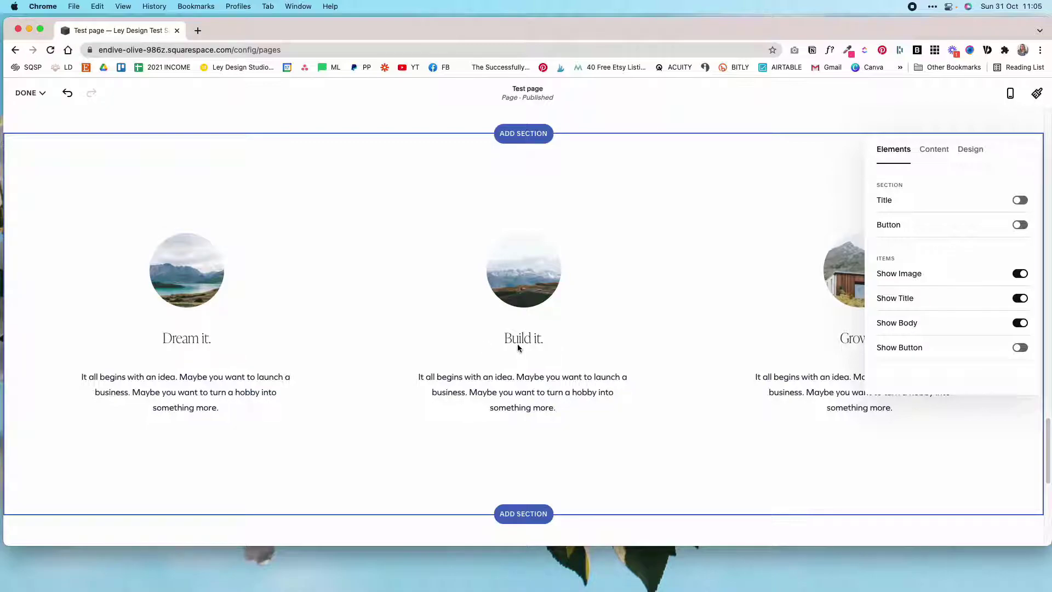
left_click(1020, 324)
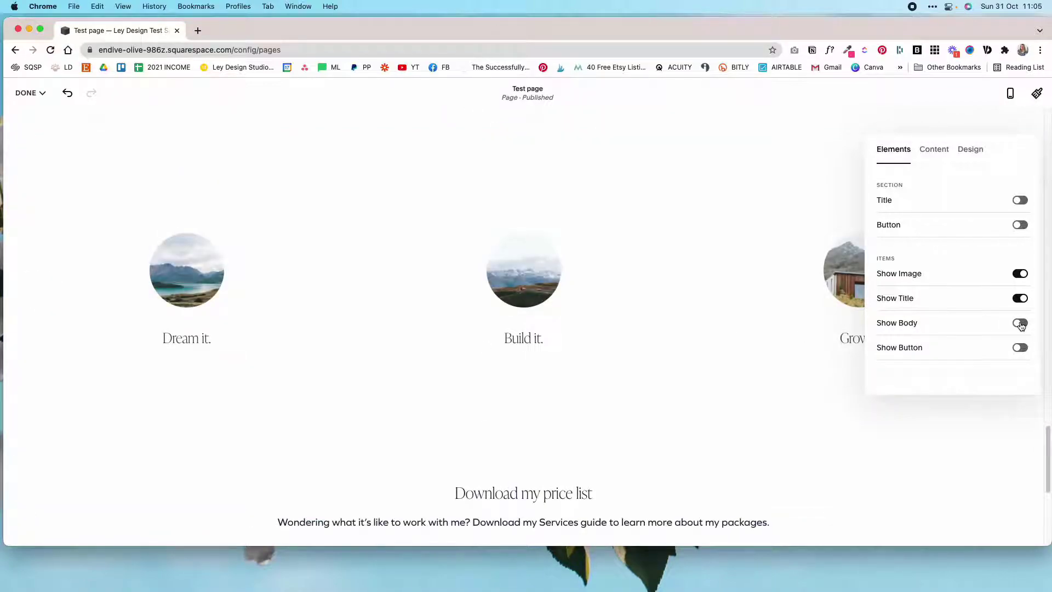
left_click(1020, 323)
- Leave the per-card buttons off and bring up the list of section items
left_click(1020, 348)
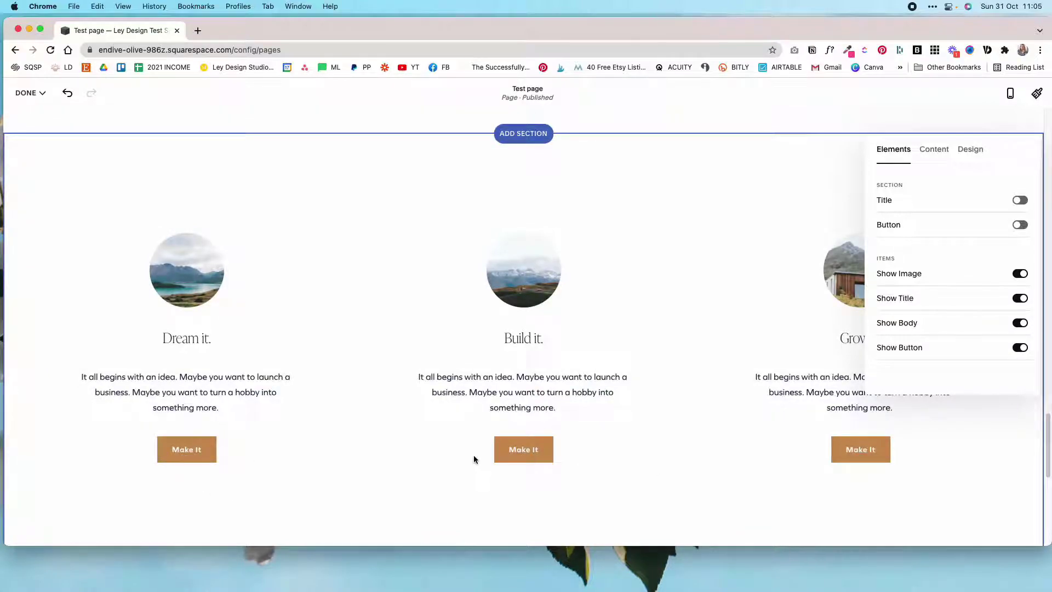
left_click(1020, 348)
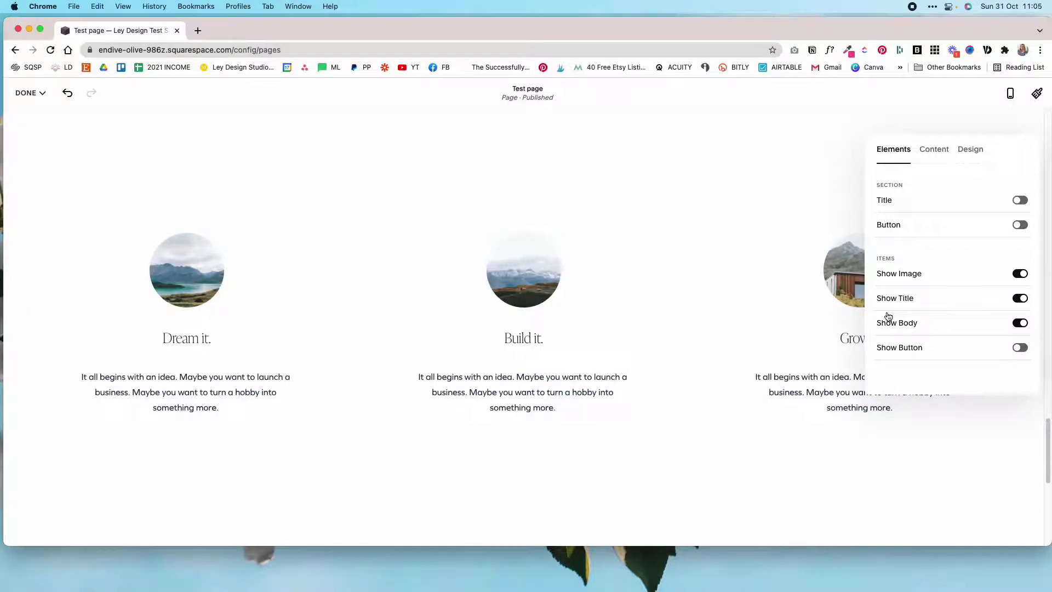
left_click(934, 149)
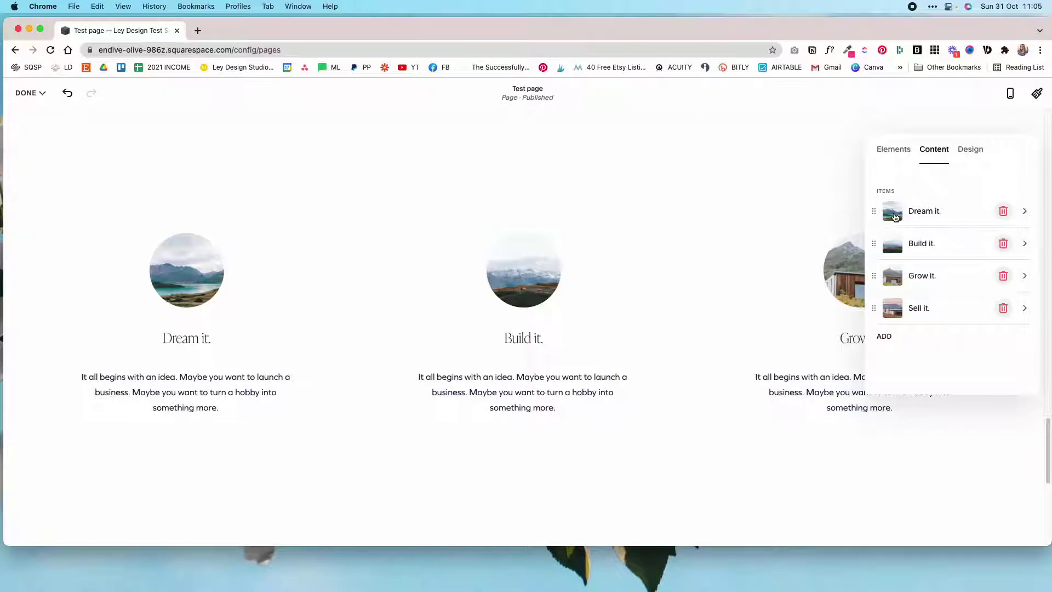
- Replace the Dream it. card's landscape image with a portrait photo from the image library
left_click(1026, 213)
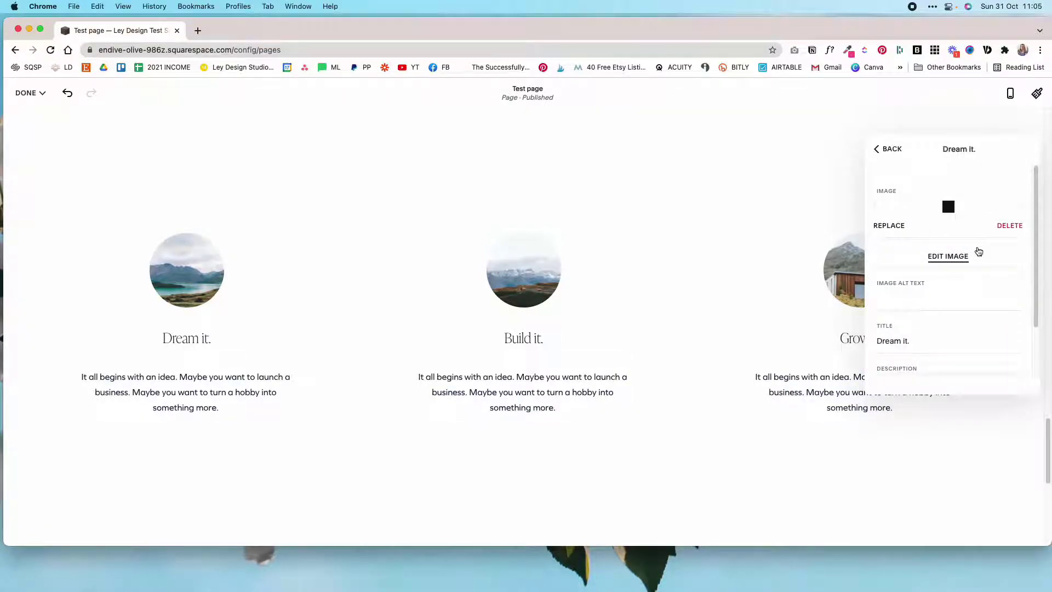
scroll(926, 287, "down", 3)
scroll(1013, 291, "up", 2)
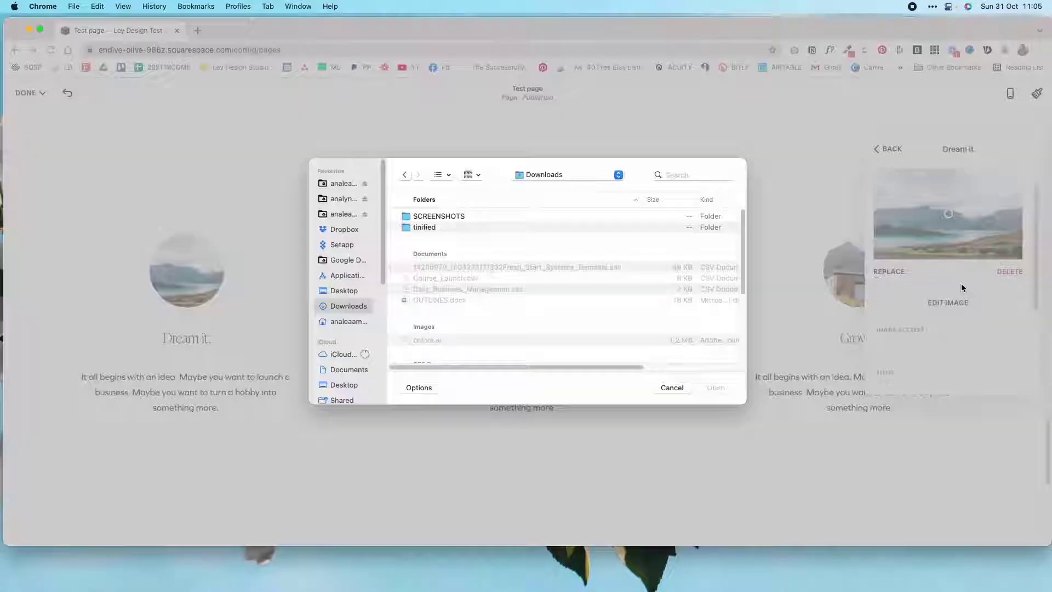
key("Escape")
left_click(1009, 271)
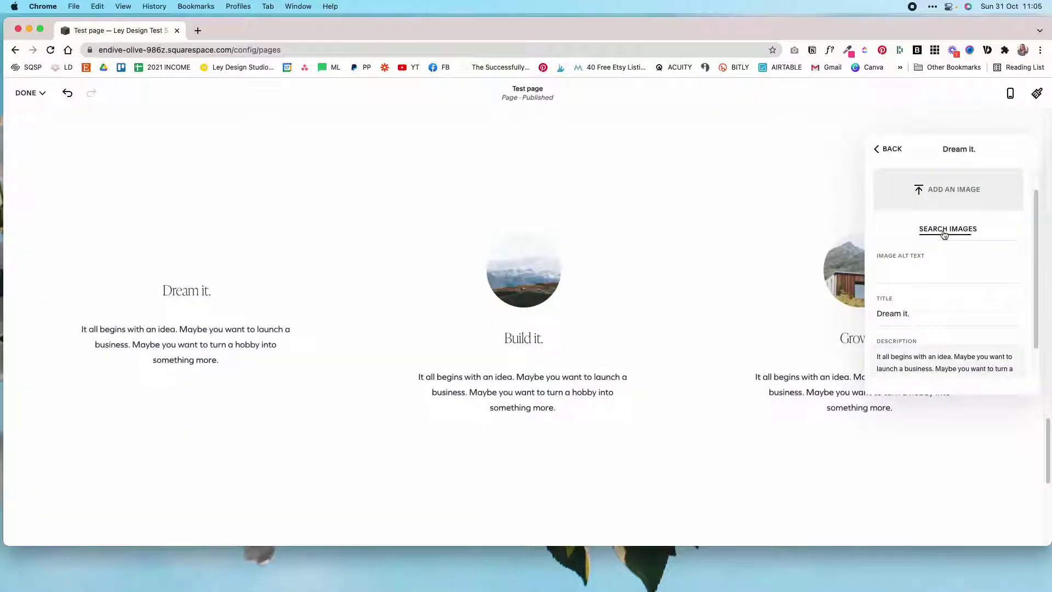
left_click(942, 230)
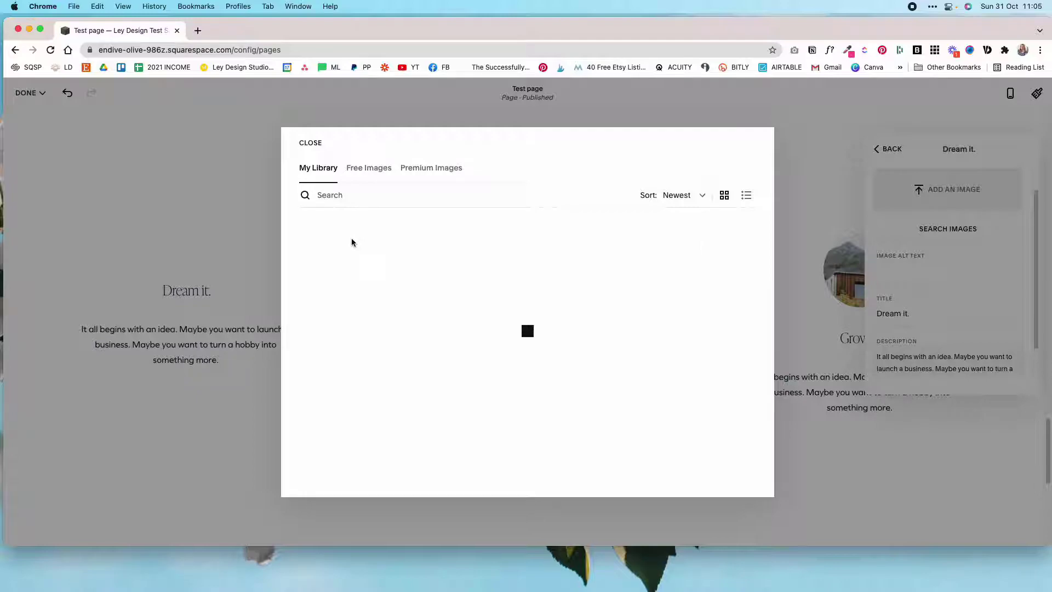
scroll(558, 298, "down", 5)
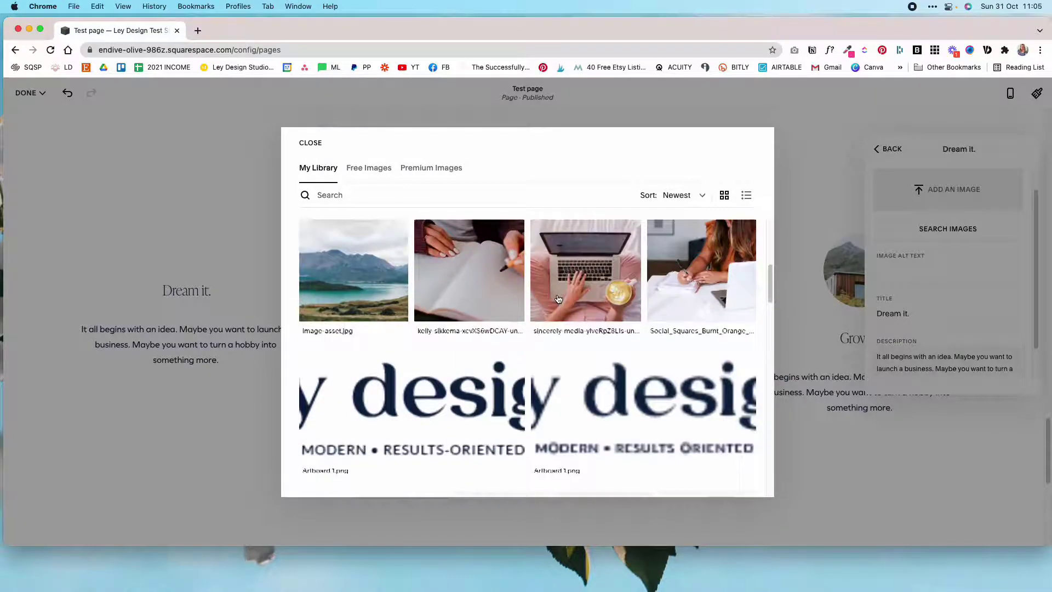
scroll(558, 299, "down", 5)
left_click(348, 304)
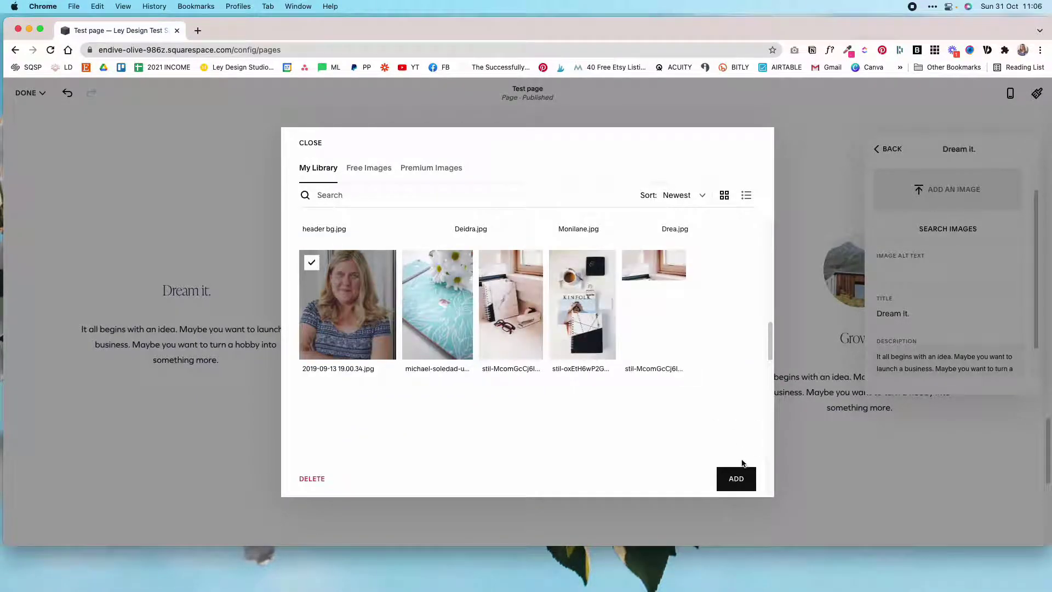
left_click(740, 482)
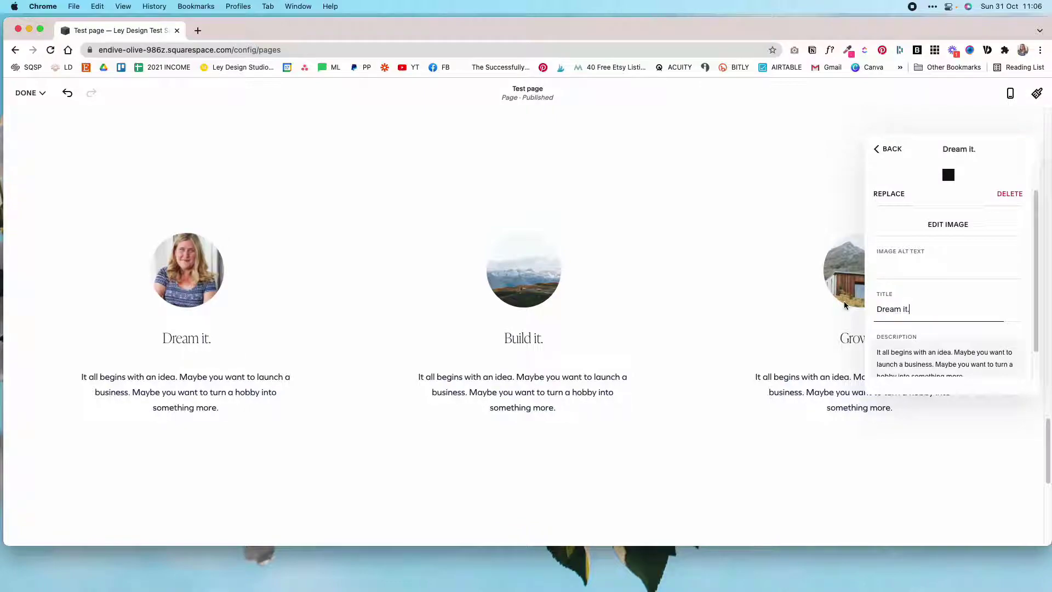
- Retitle the first card with the client's full name and return to the item list
scroll(927, 315, "down", 3)
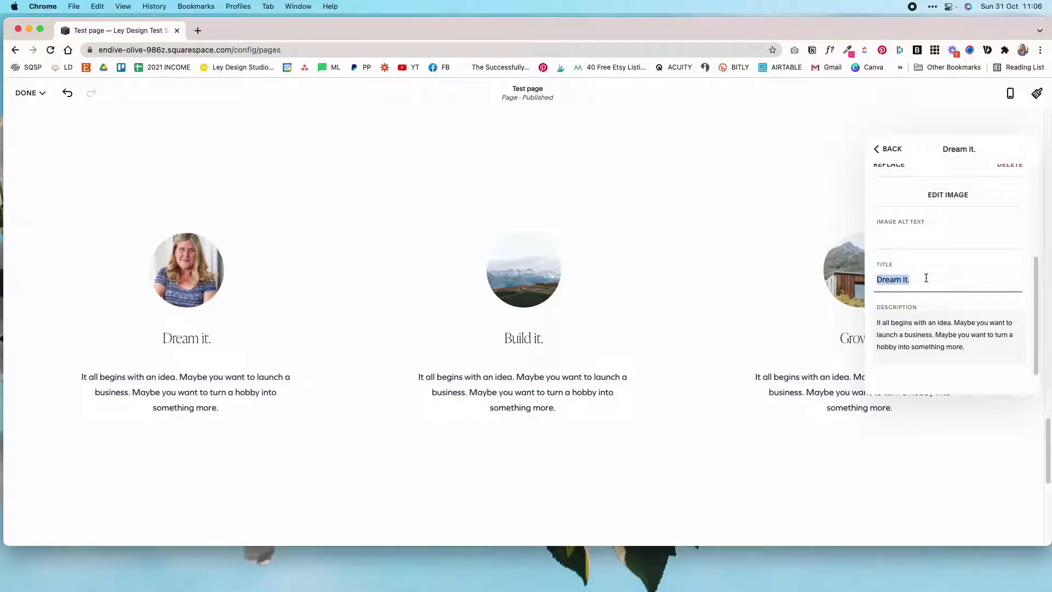
type("Jane Smith")
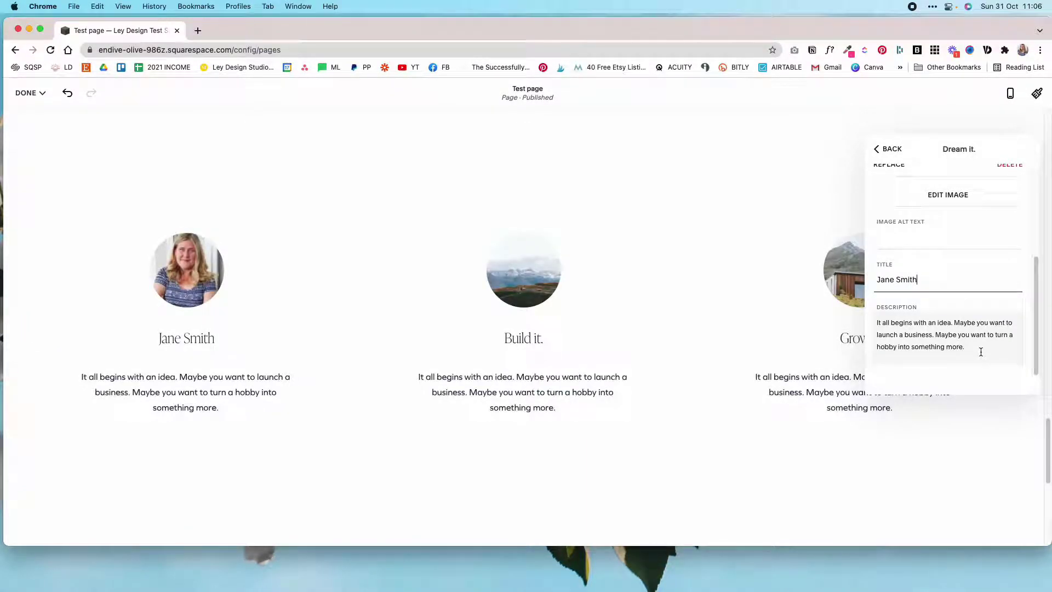
left_click_drag(980, 352, 876, 322)
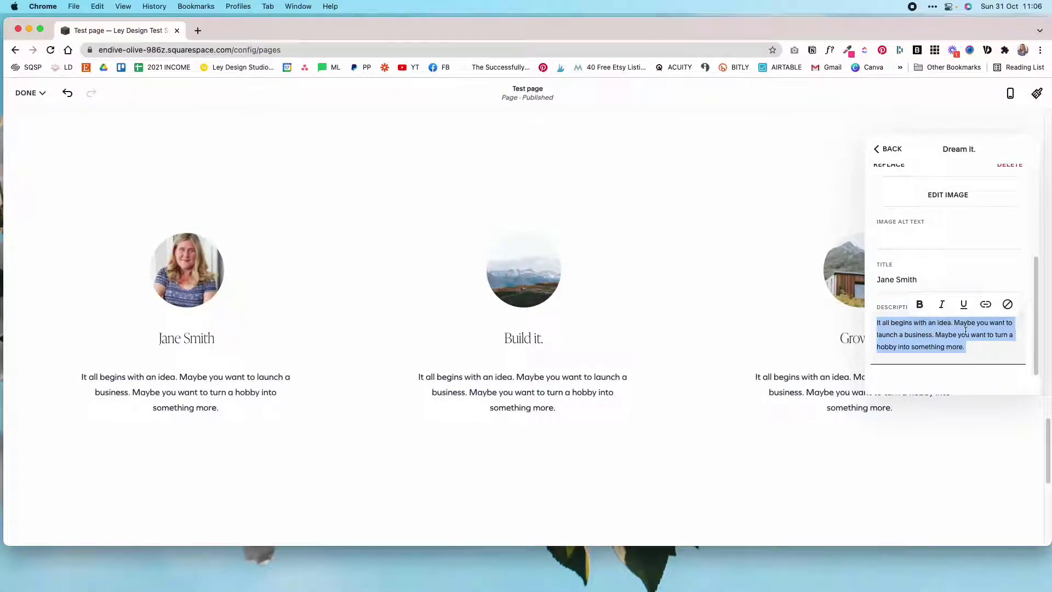
scroll(960, 218, "up", 5)
scroll(960, 225, "down", 5)
left_click(891, 149)
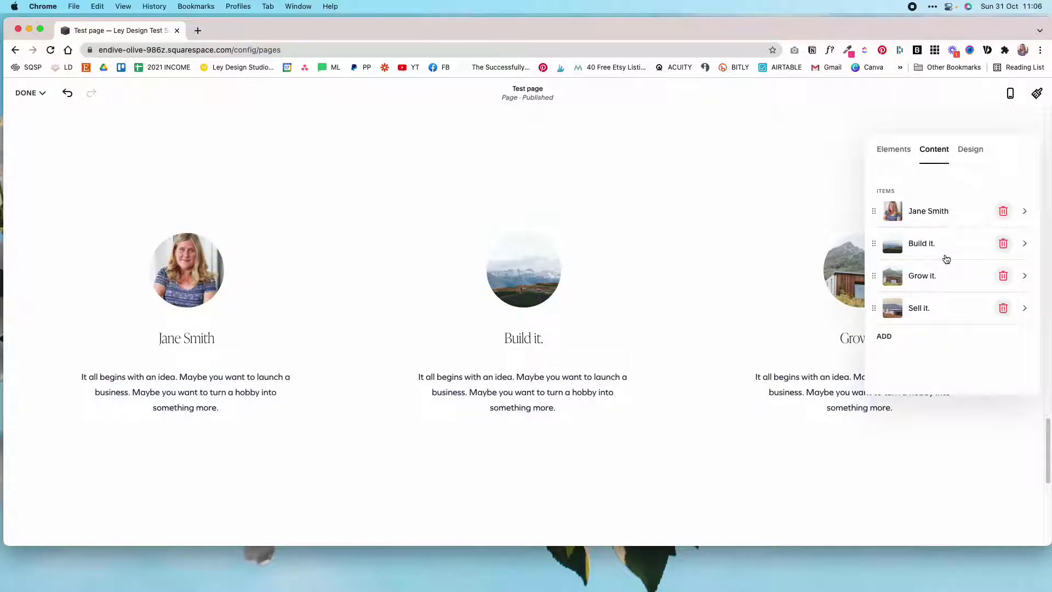
- Add a trial list item, delete it again, and bring up the section's Design settings
left_click(889, 339)
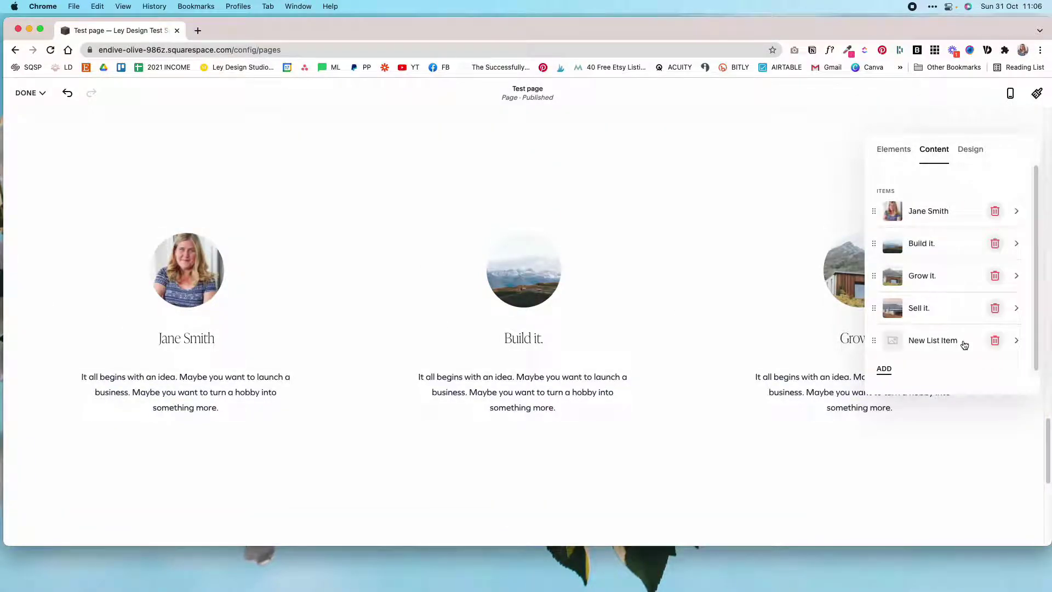
scroll(639, 330, "down", 1)
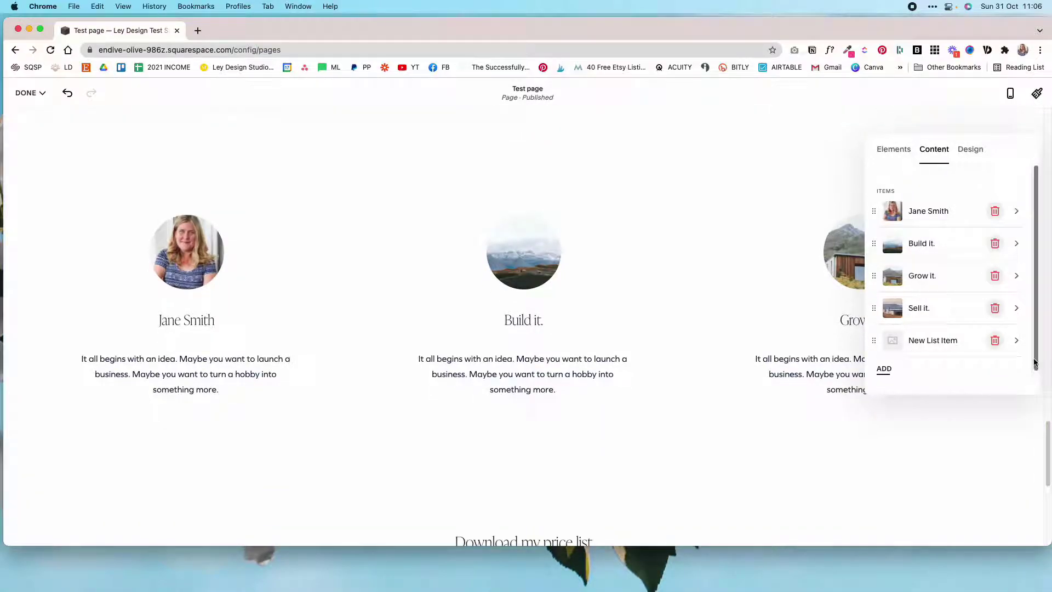
left_click(1017, 341)
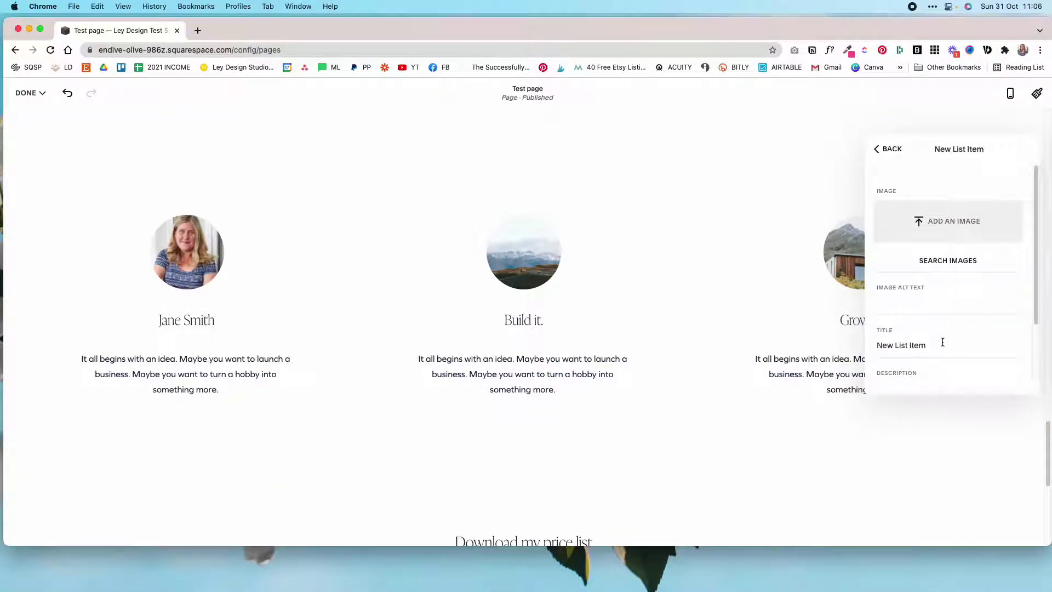
left_click(897, 159)
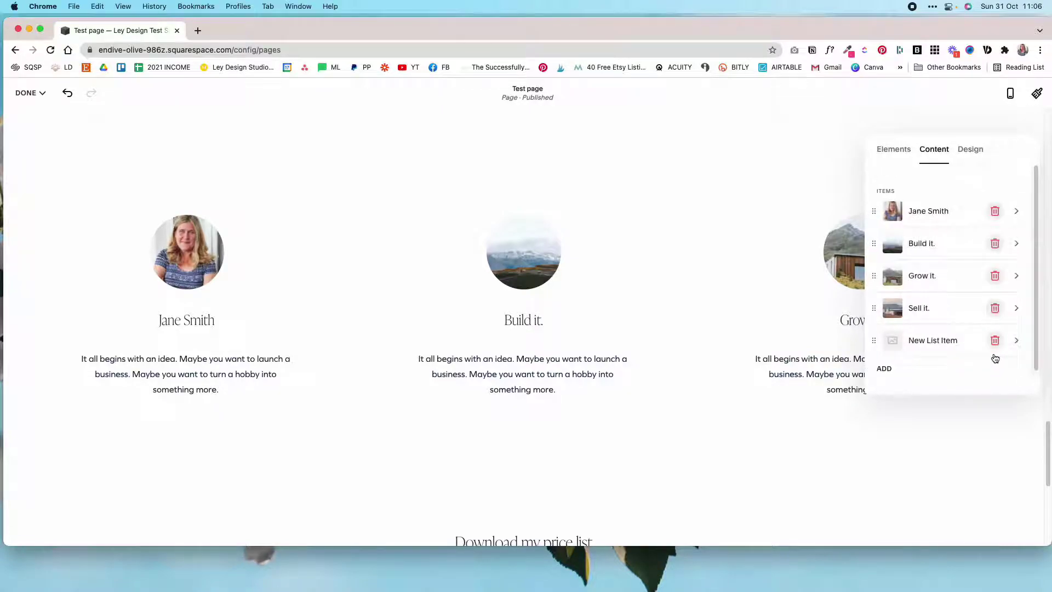
left_click(1002, 340)
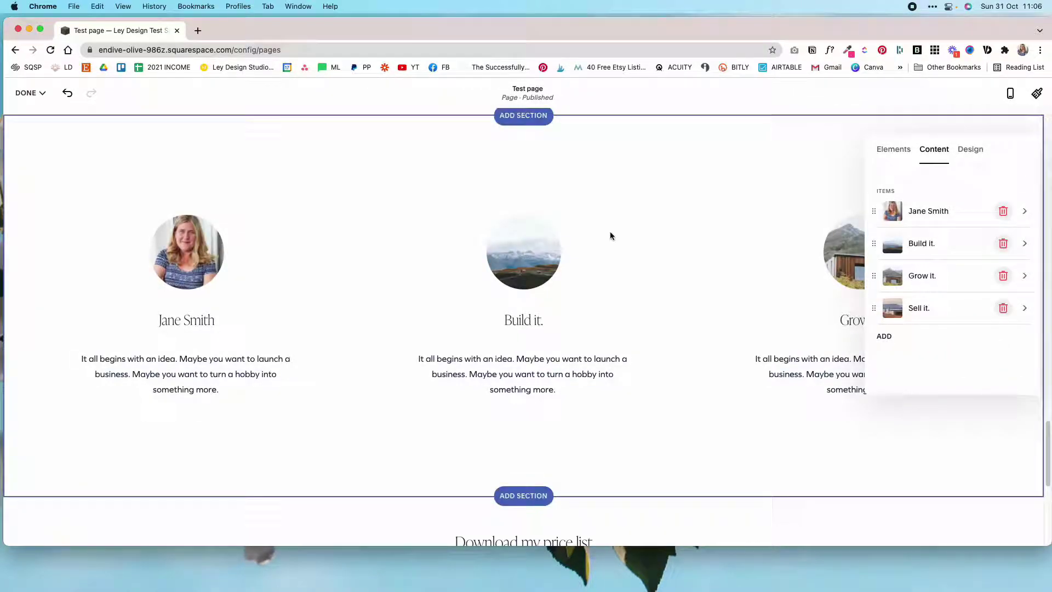
left_click(968, 154)
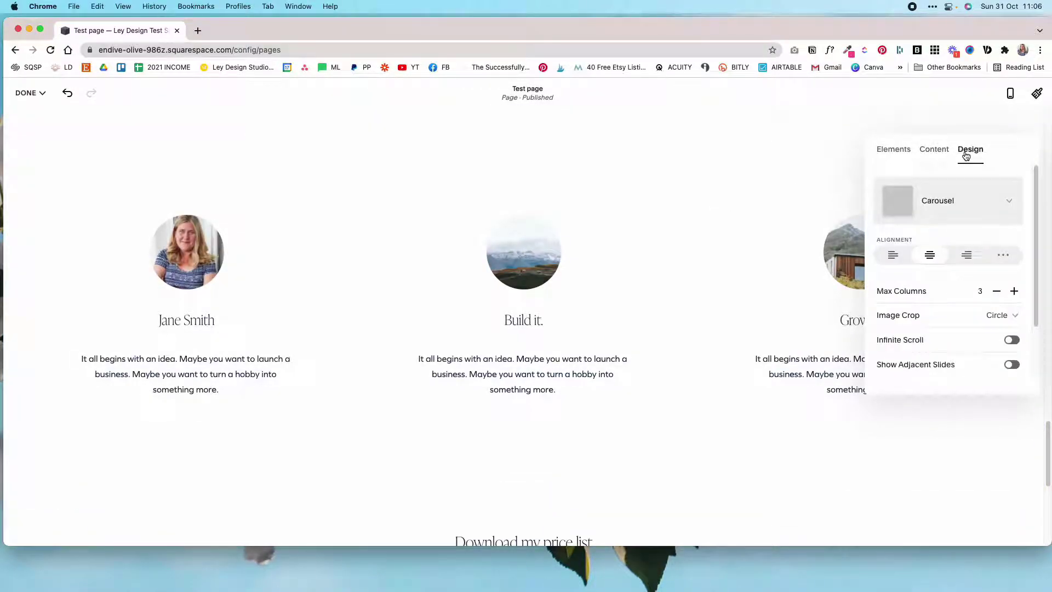
- Switch the section to Banner Slideshow and set its width to inset
left_click(980, 205)
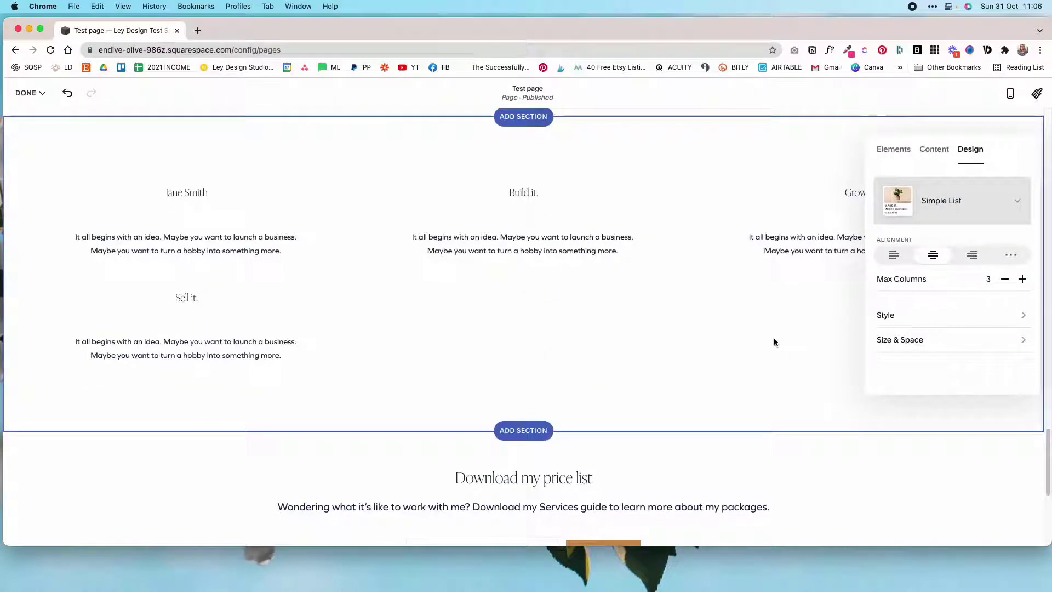
scroll(392, 294, "up", 2)
left_click_drag(1016, 224, 617, 210)
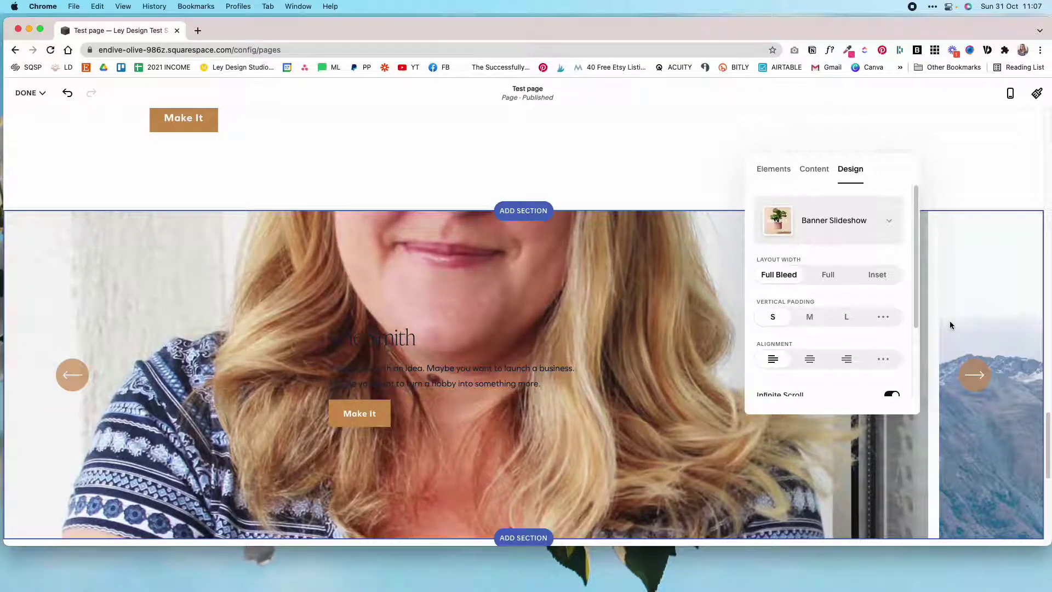
left_click(826, 282)
left_click(895, 282)
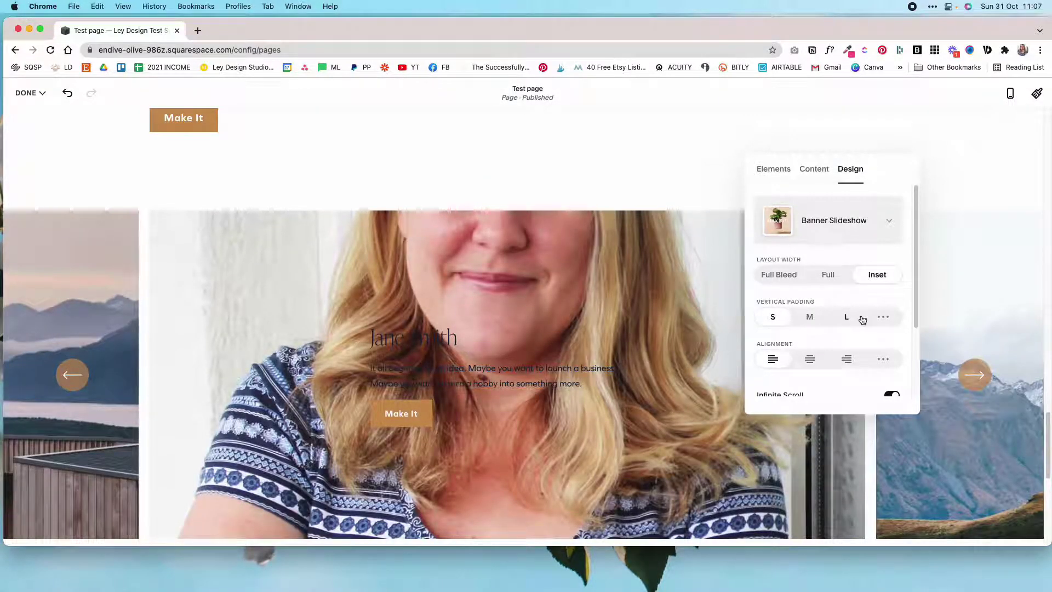
- Keep the neighbouring slides visible at the sides and return to the section layout choices
scroll(803, 324, "down", 3)
scroll(809, 312, "up", 1)
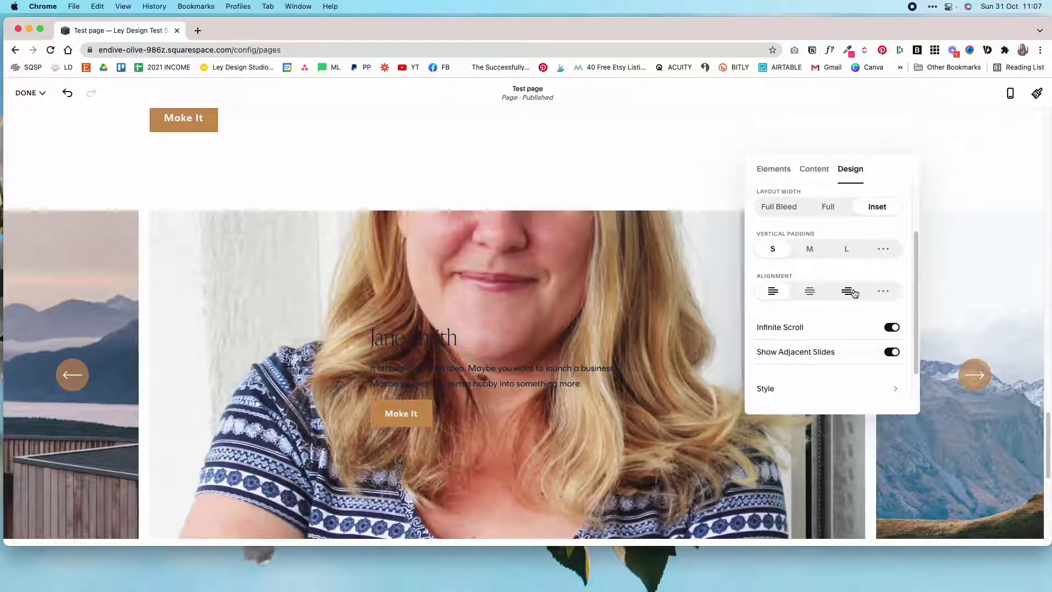
scroll(843, 344, "down", 2)
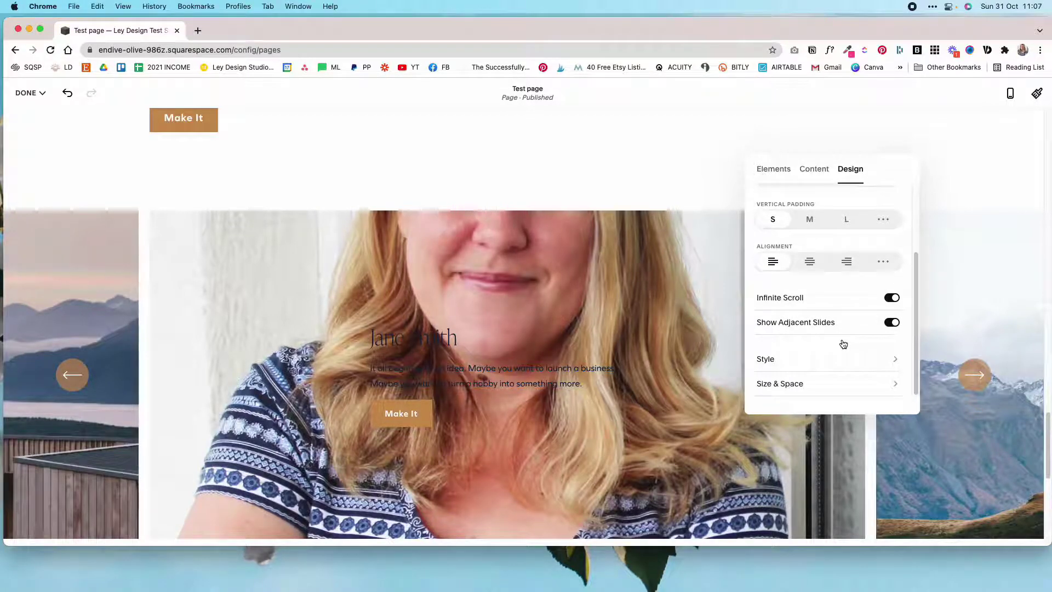
left_click(891, 322)
left_click(891, 322)
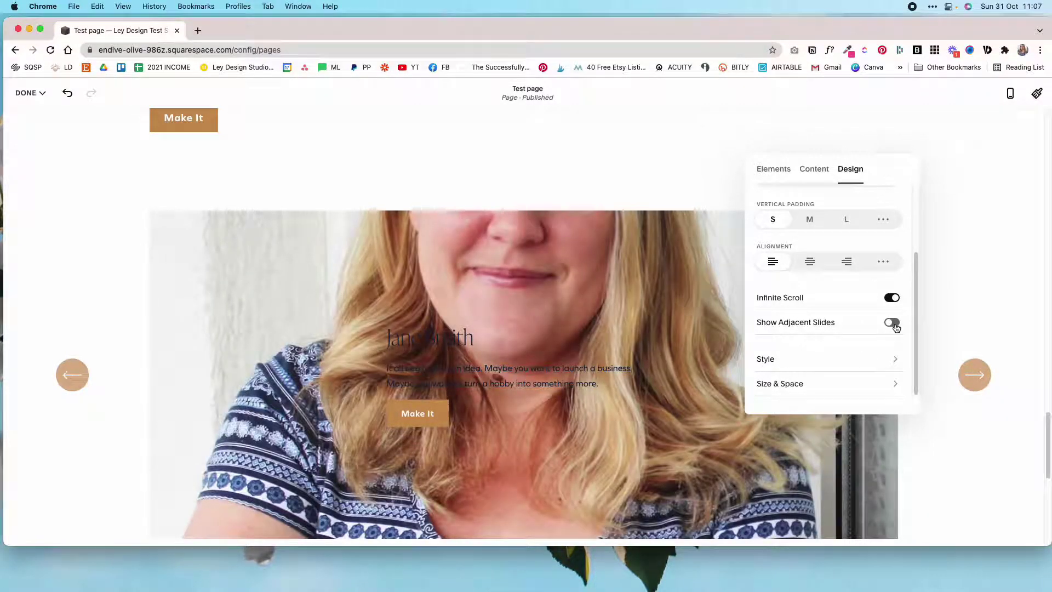
left_click(875, 360)
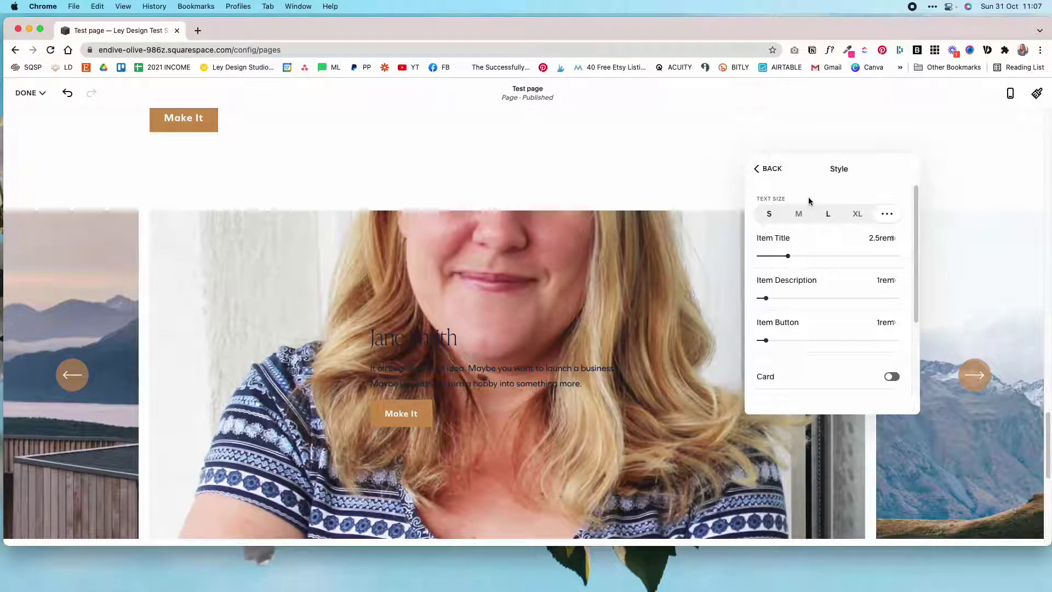
left_click(771, 169)
left_click(871, 246)
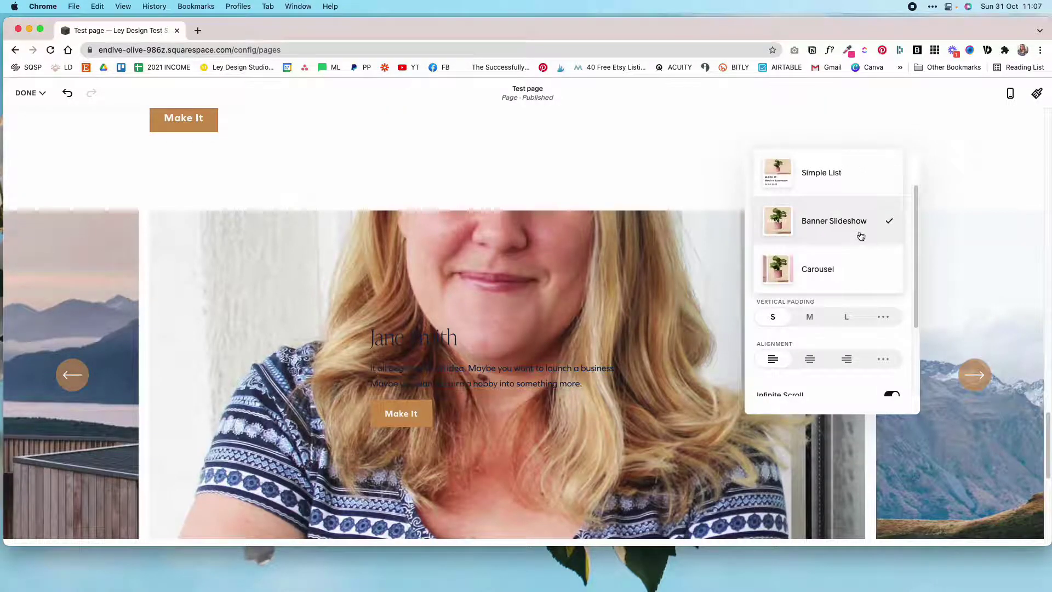
- Change the layout to Carousel with Infinite Scroll turned on
left_click(860, 269)
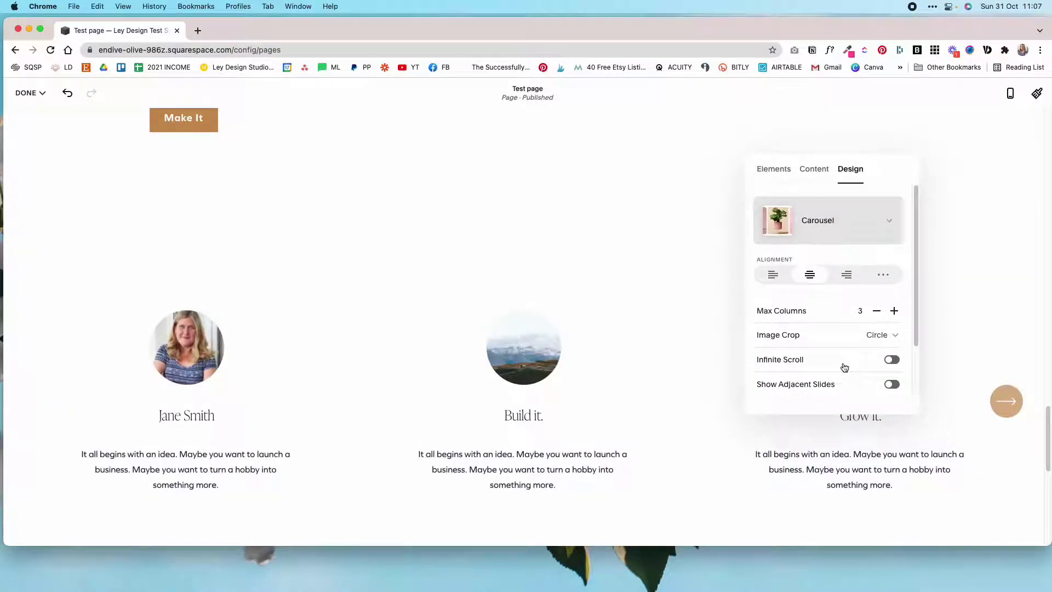
scroll(786, 311, "down", 2)
left_click(892, 298)
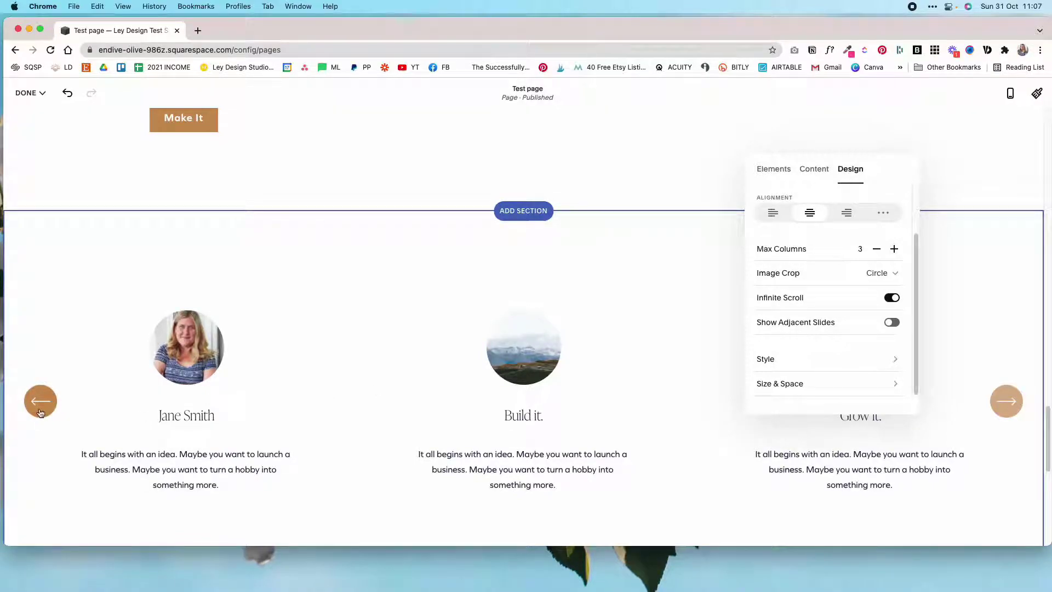
left_click_drag(887, 173, 701, 168)
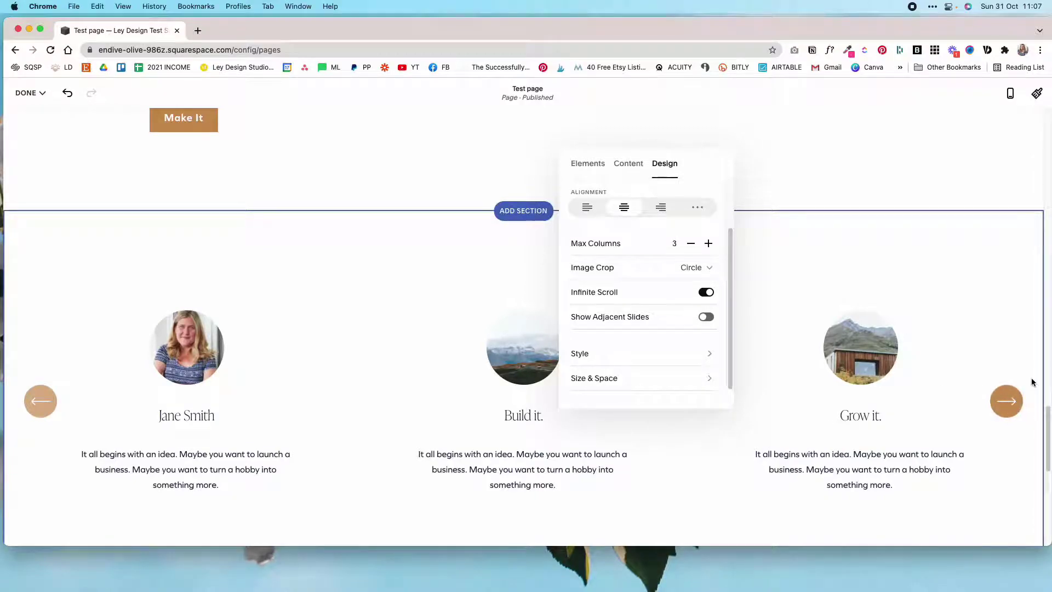
- Advance the carousel seven times to confirm it loops through all four items, then reopen its settings
left_click(1007, 401)
left_click(1008, 402)
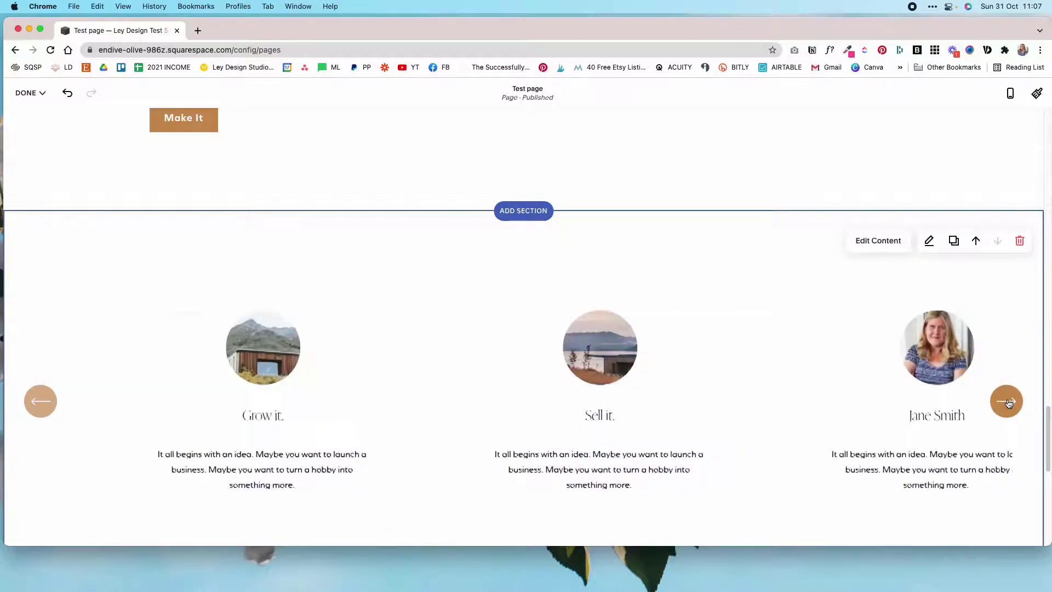
left_click(1008, 403)
left_click(1008, 403)
left_click(1007, 403)
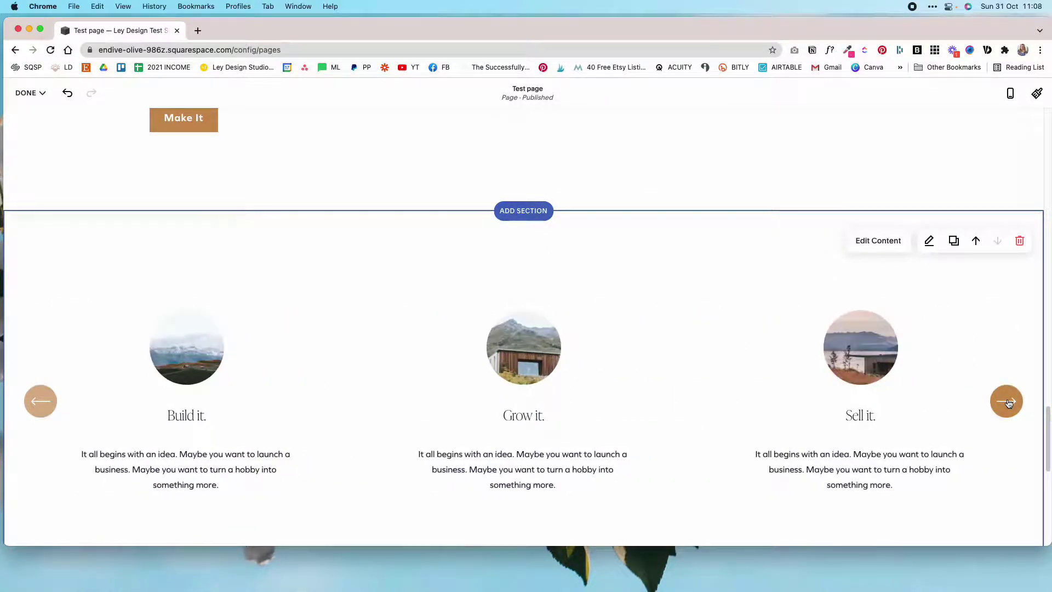
left_click(1008, 403)
left_click(1008, 403)
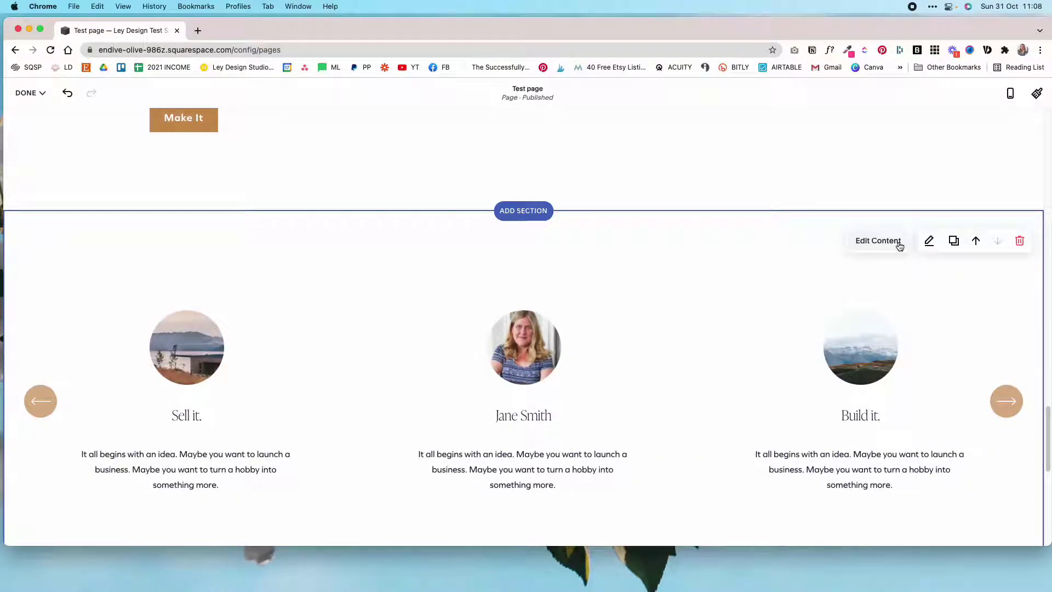
left_click(895, 242)
scroll(978, 306, "down", 2)
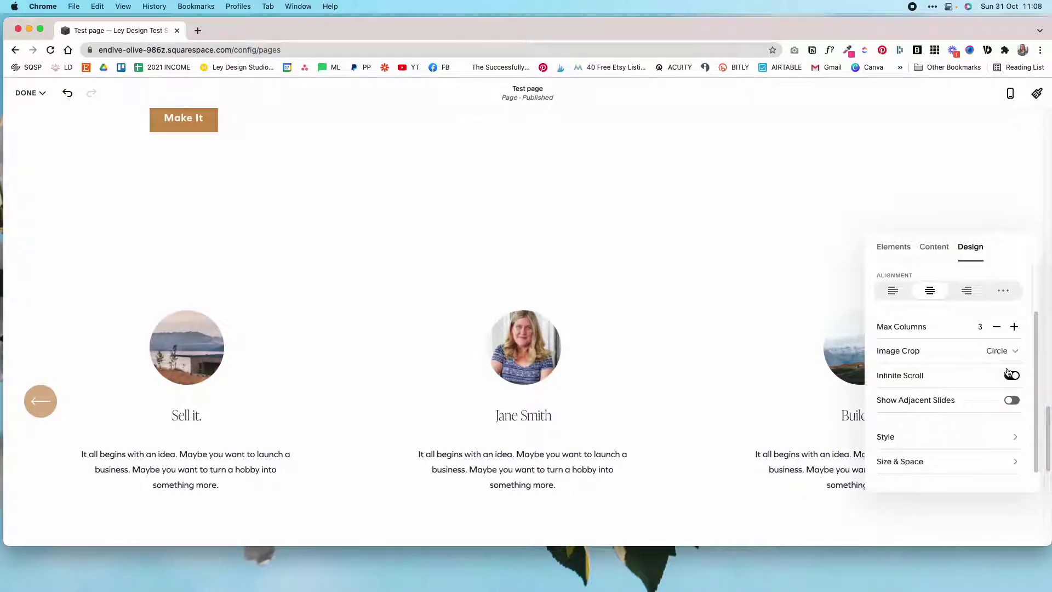
- Keep the Circle image crop and leave the card background on after toggling it
scroll(925, 310, "up", 2)
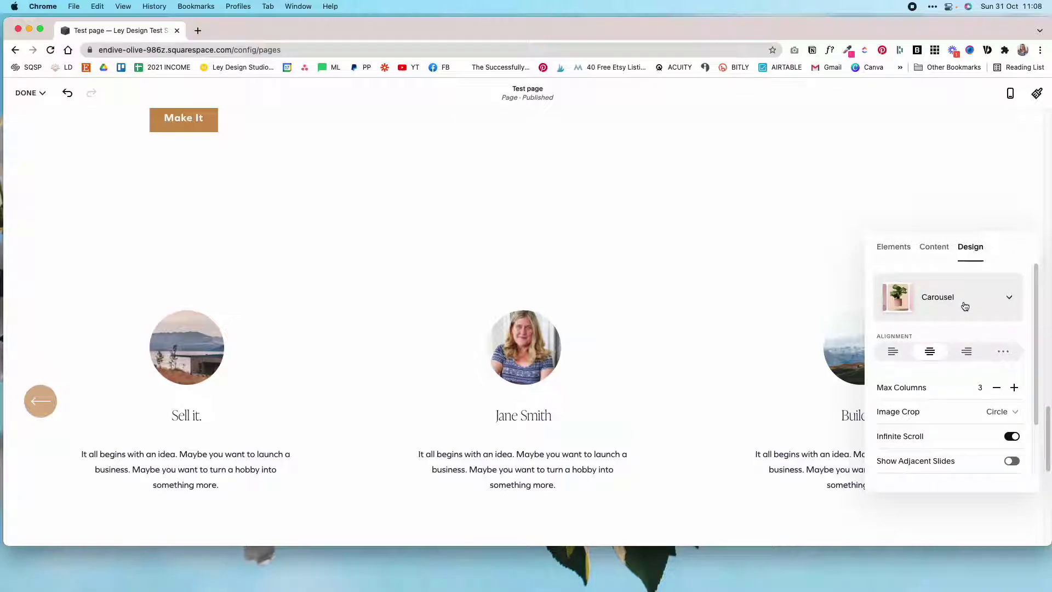
scroll(931, 384, "down", 2)
left_click(1014, 353)
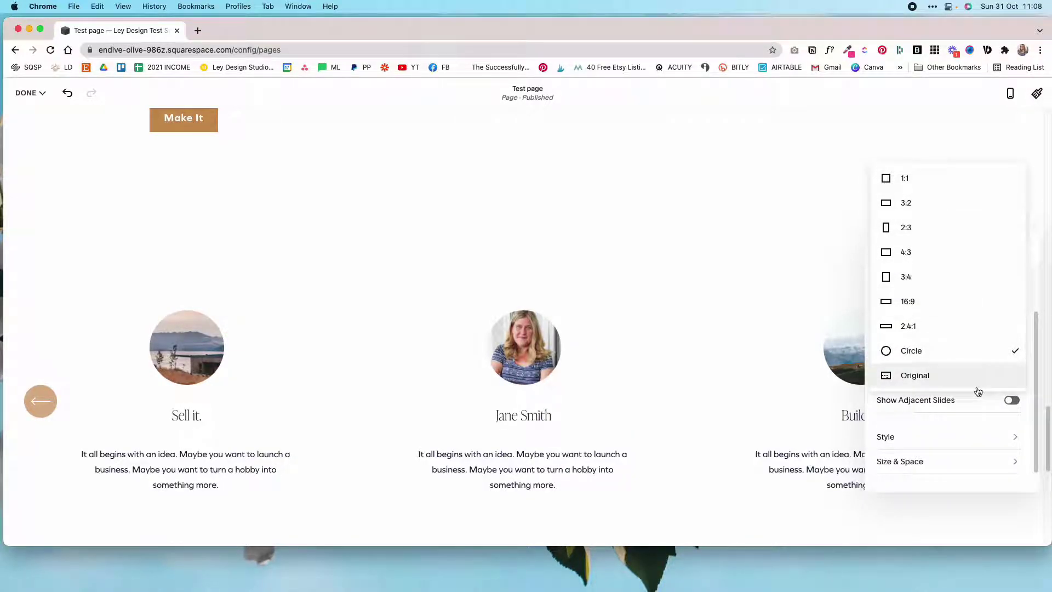
left_click(978, 422)
left_click(985, 435)
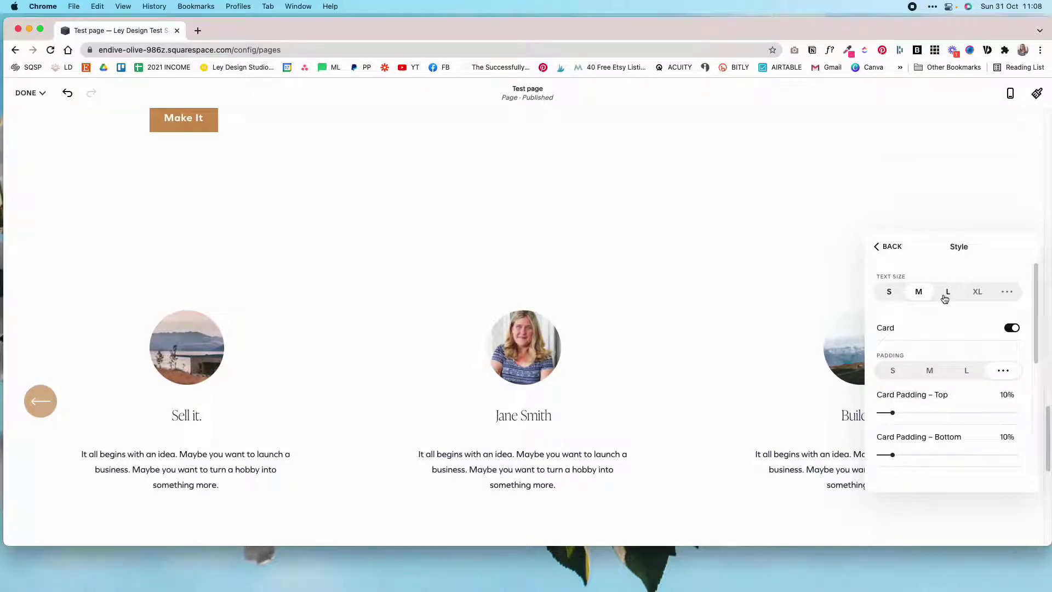
left_click(1012, 328)
left_click(1012, 329)
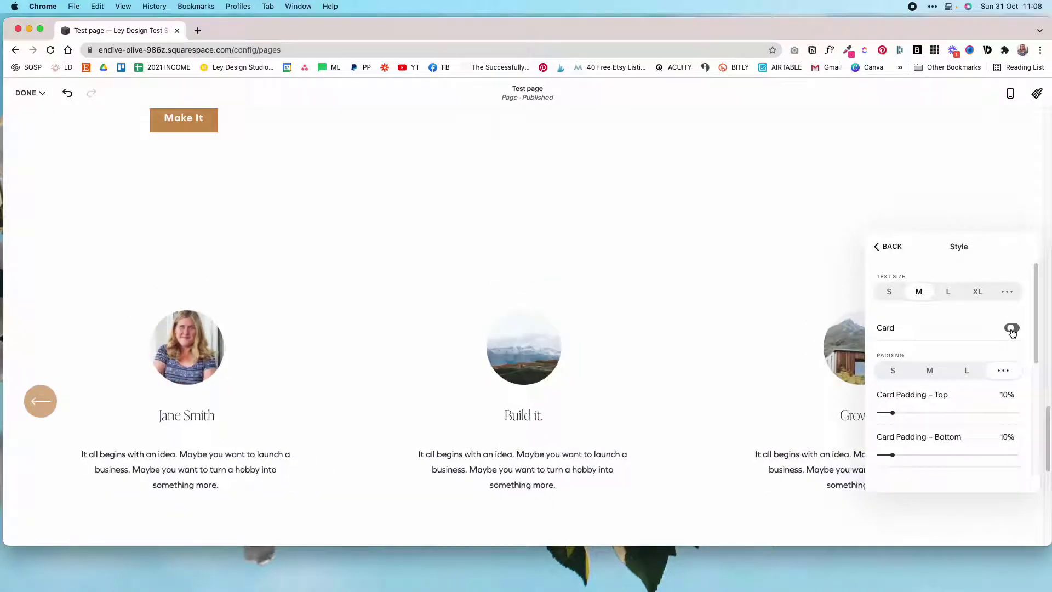
left_click(1012, 329)
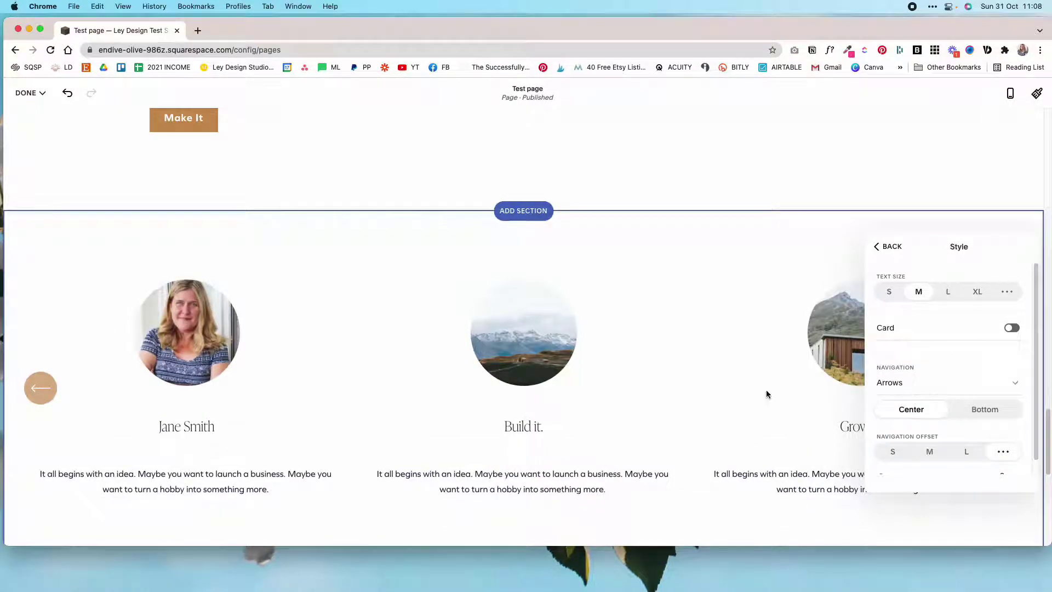
left_click(1011, 329)
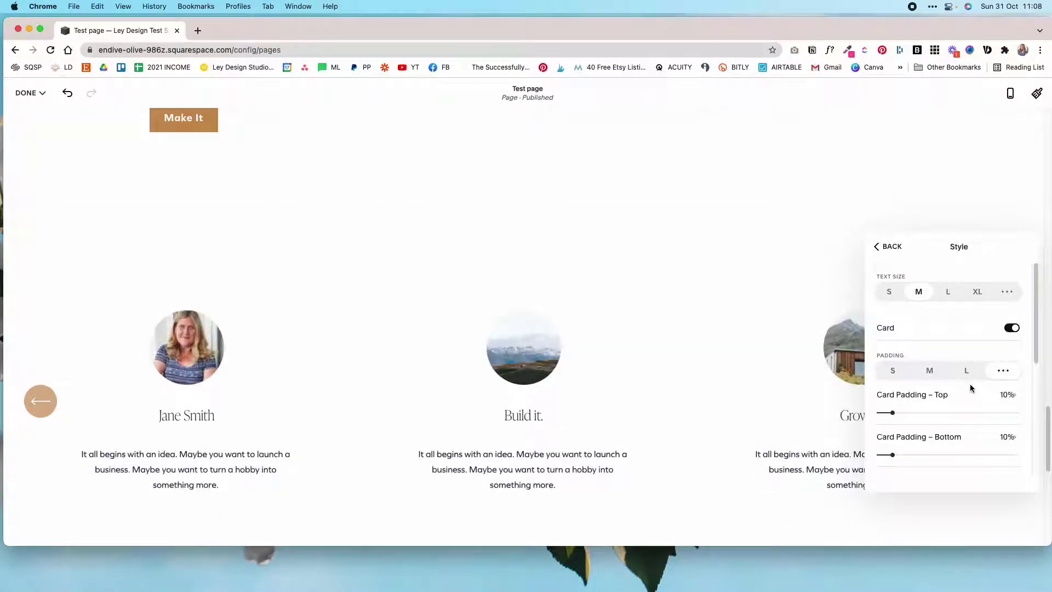
- Keep arrow navigation centred beside the cards instead of at the bottom, and close the settings
scroll(969, 384, "down", 3)
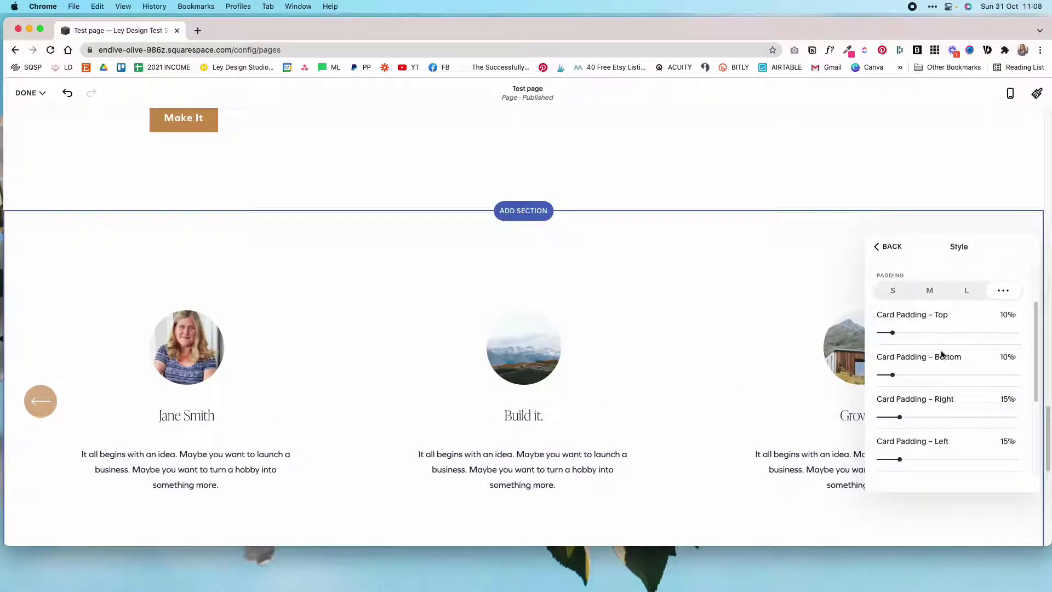
scroll(969, 375, "down", 3)
left_click(951, 377)
left_click(954, 377)
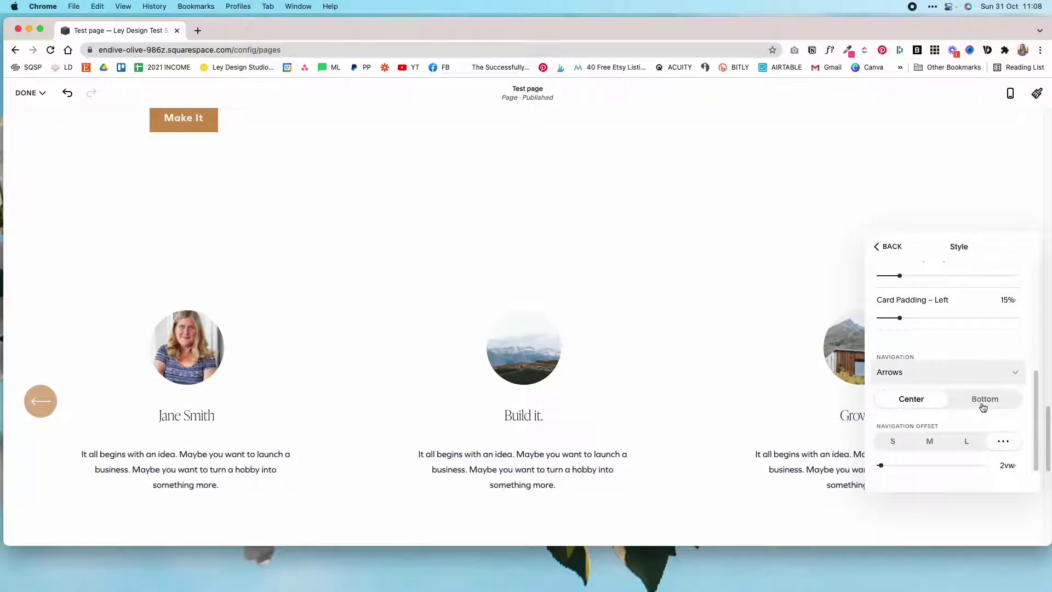
left_click(984, 399)
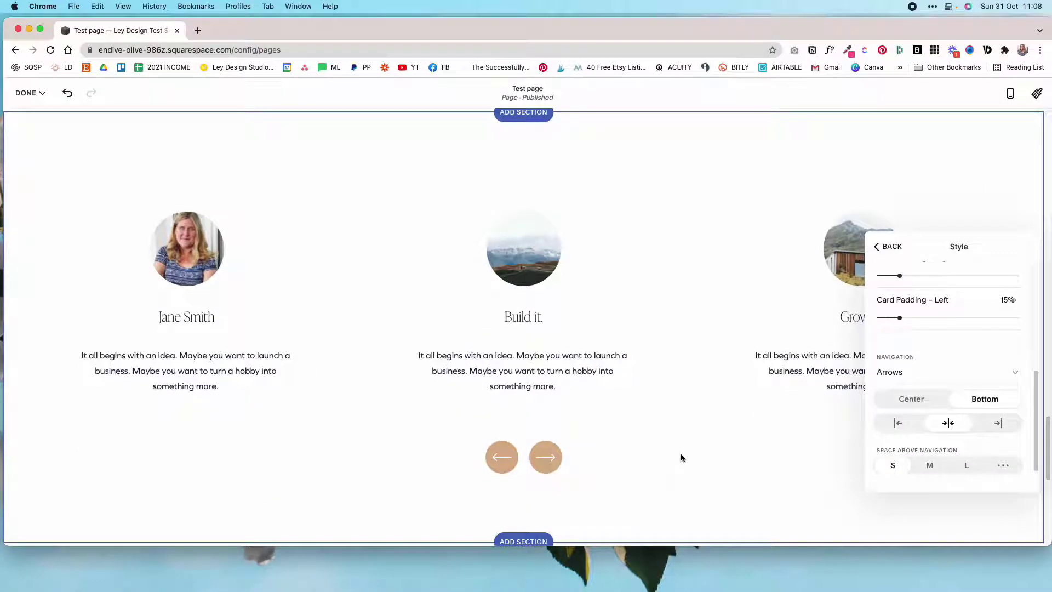
left_click(909, 399)
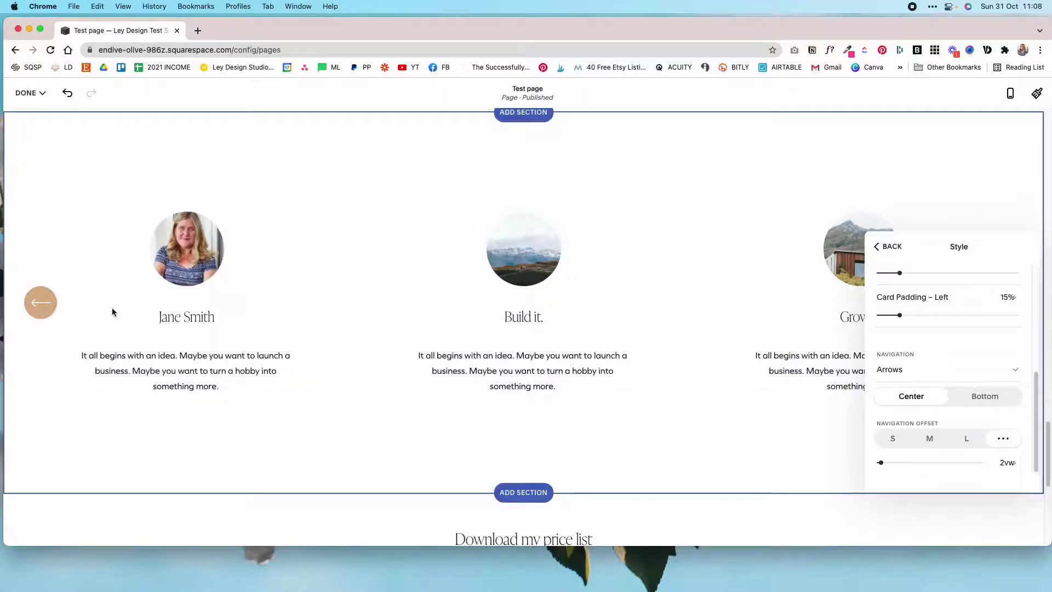
scroll(1046, 319, "down", 2)
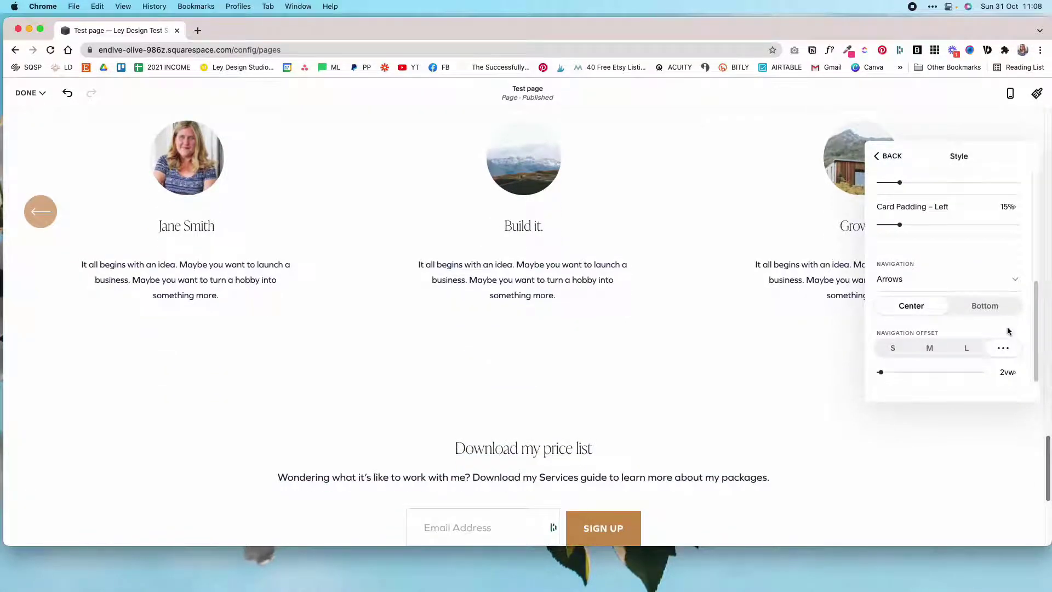
scroll(1007, 326, "up", 5)
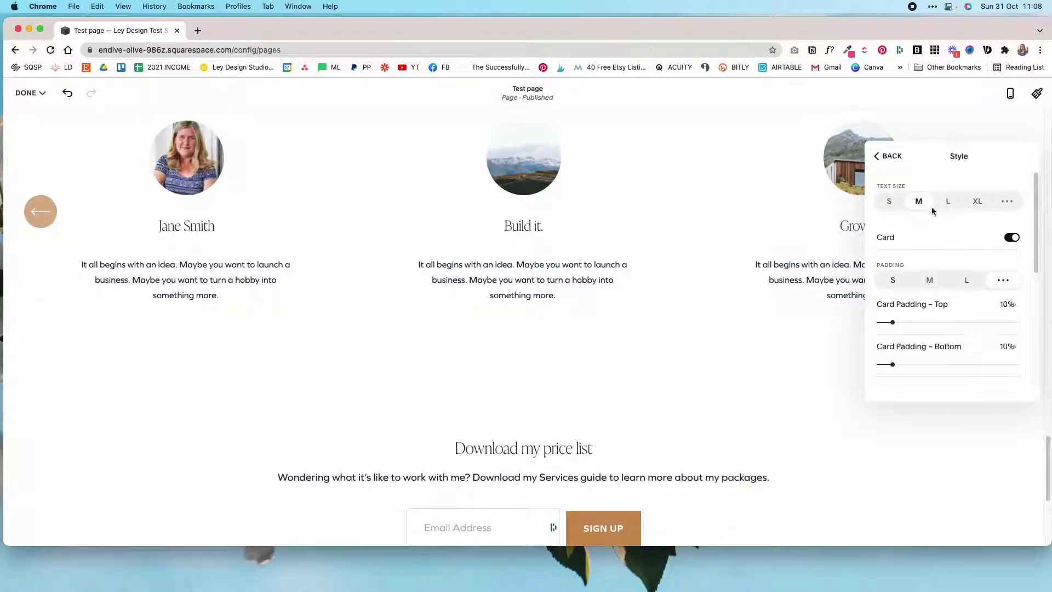
left_click(888, 157)
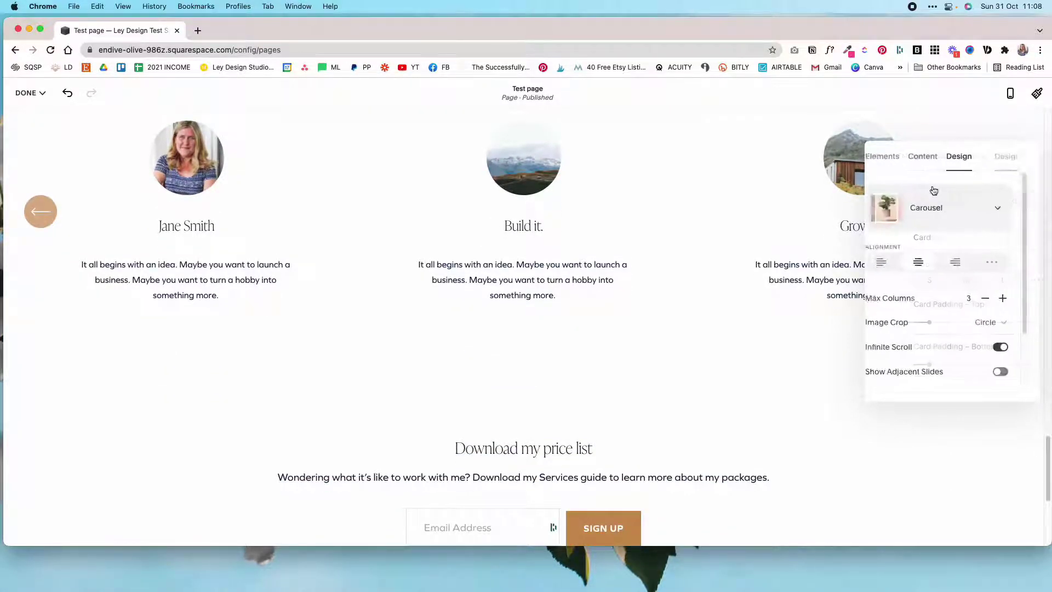
left_click(754, 326)
scroll(656, 273, "up", 3)
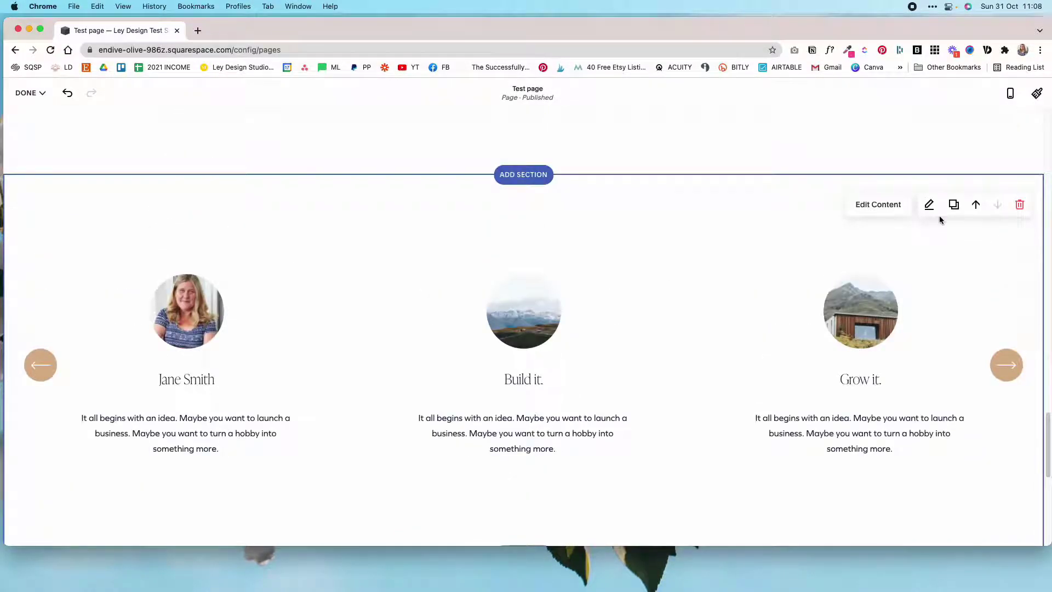
scroll(880, 210, "down", 4)
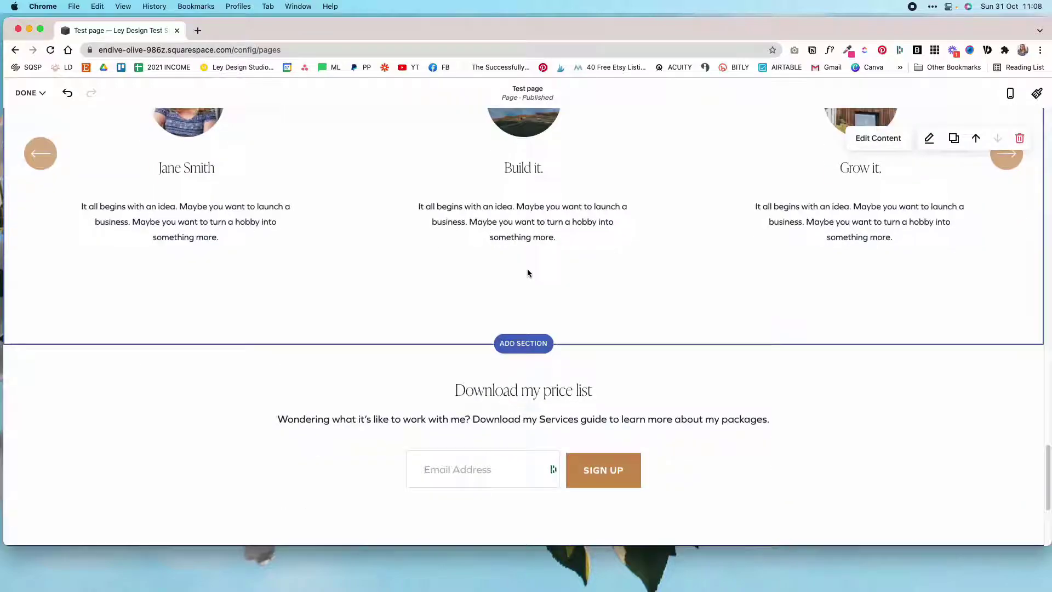
left_click(522, 345)
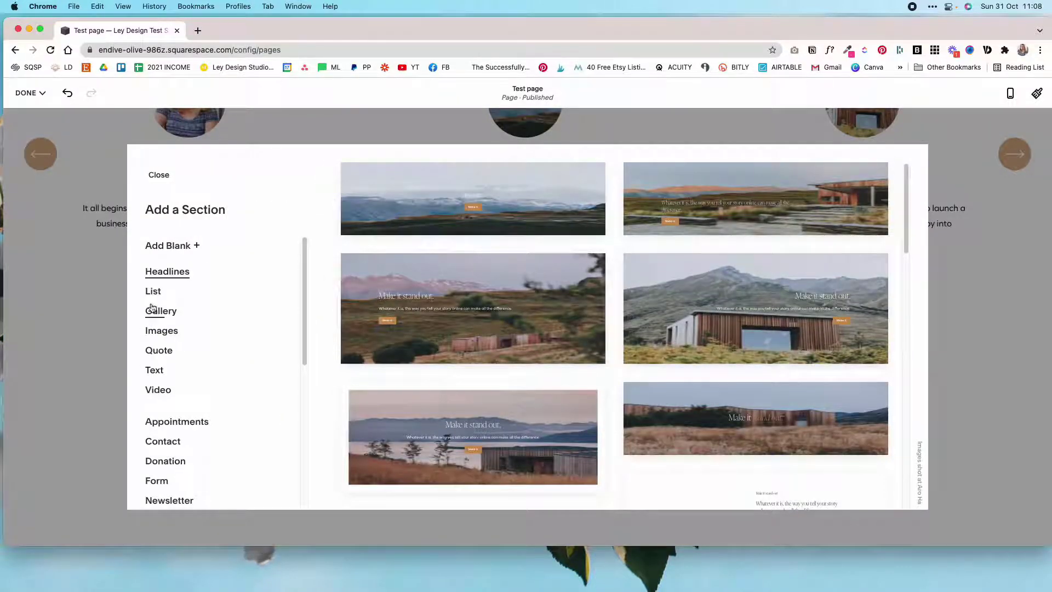
left_click(153, 295)
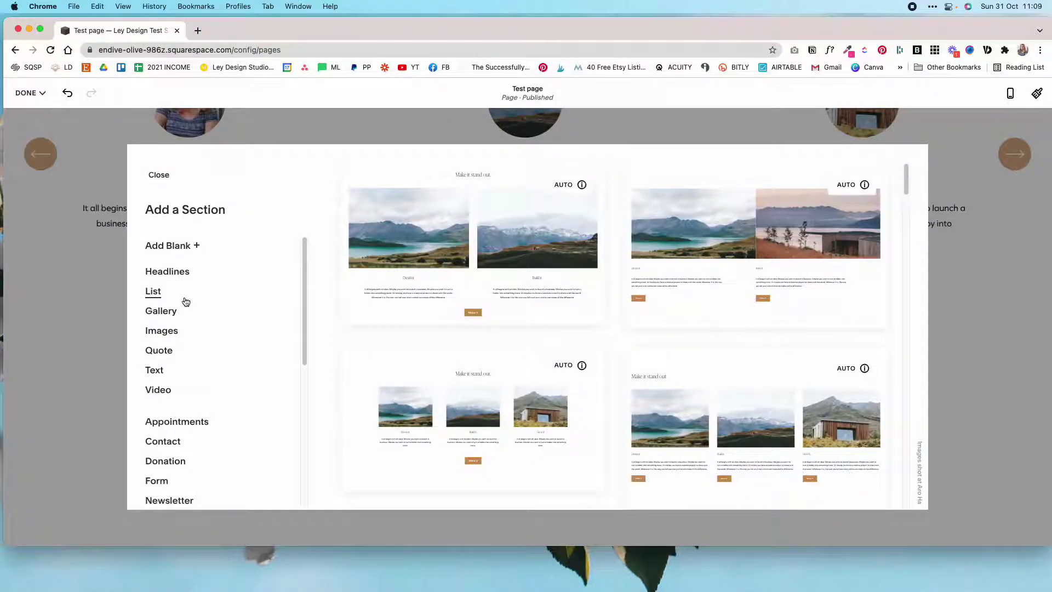
scroll(643, 326, "down", 5)
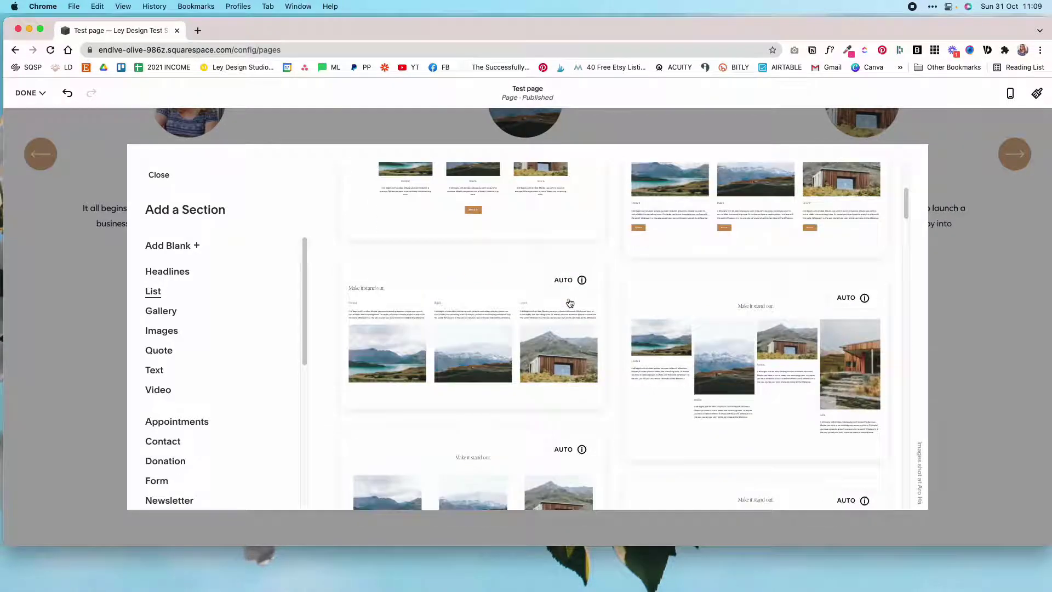
scroll(685, 327, "down", 6)
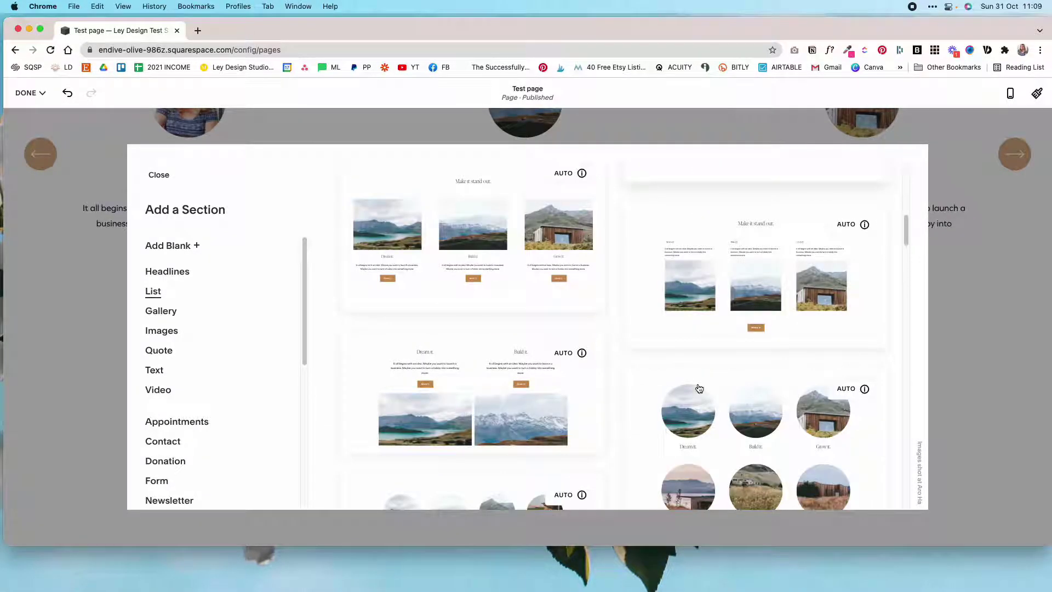
scroll(665, 328, "down", 2)
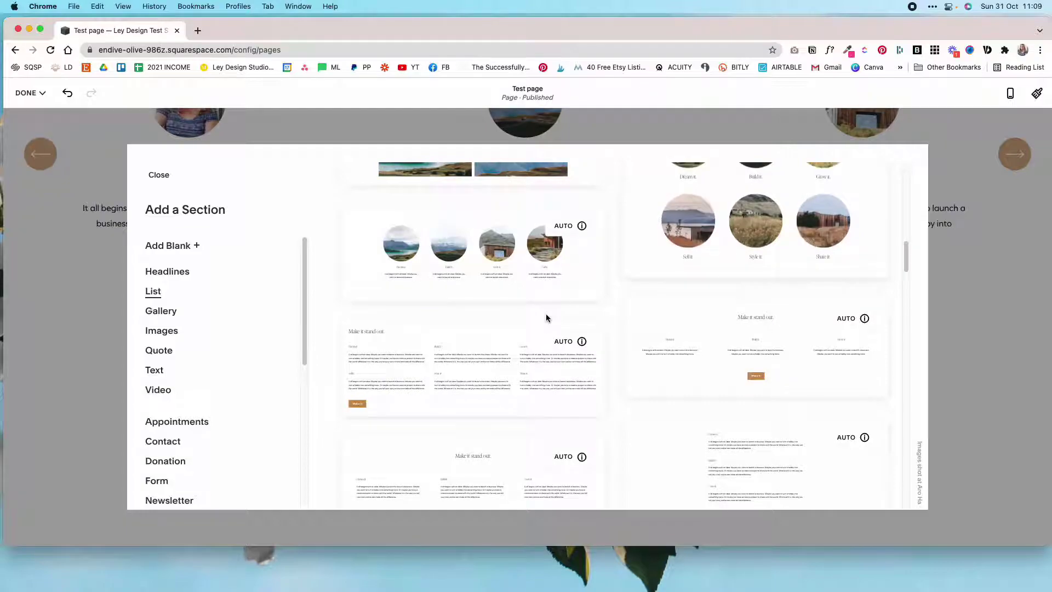
scroll(684, 359, "down", 3)
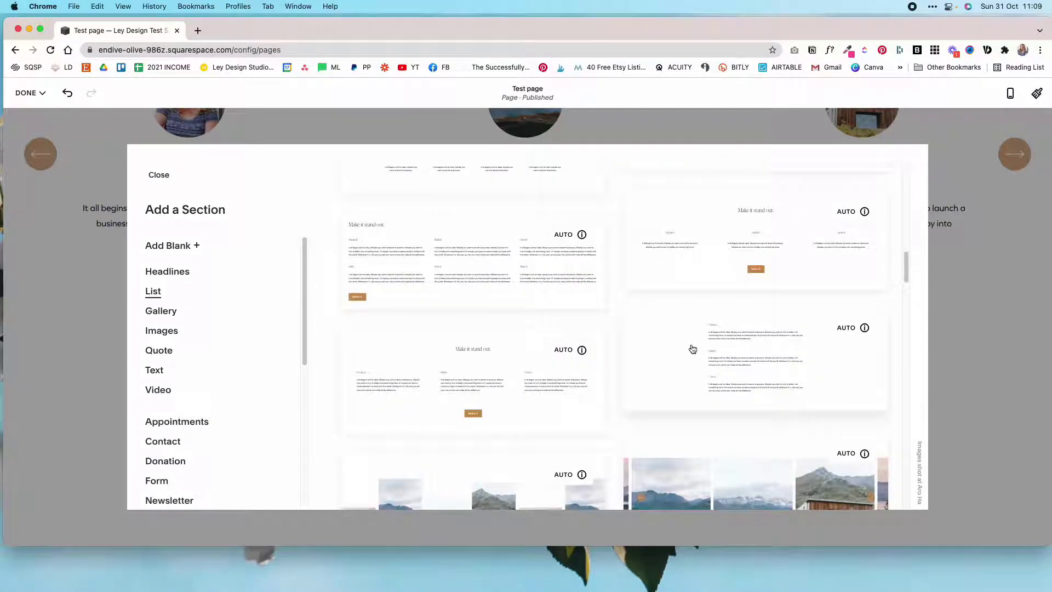
scroll(691, 347, "down", 5)
scroll(692, 349, "down", 3)
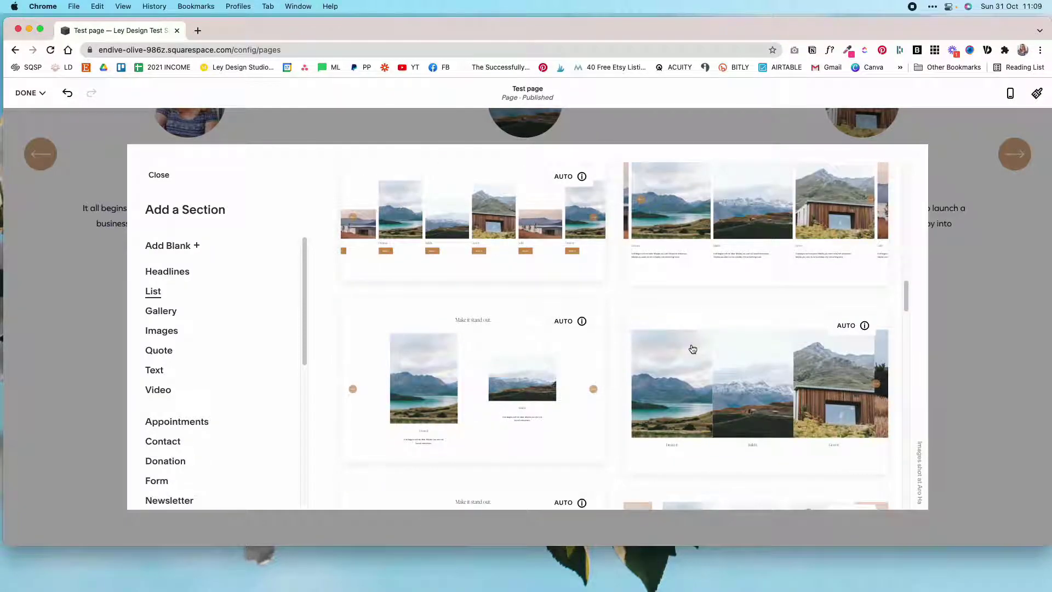
scroll(692, 347, "up", 3)
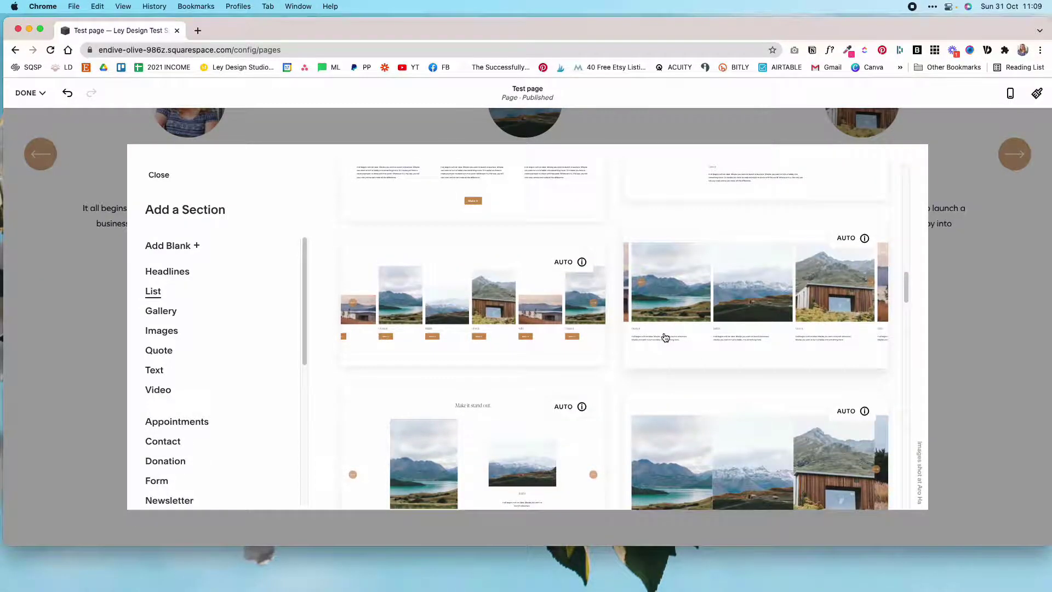
scroll(844, 318, "down", 3)
scroll(822, 306, "down", 4)
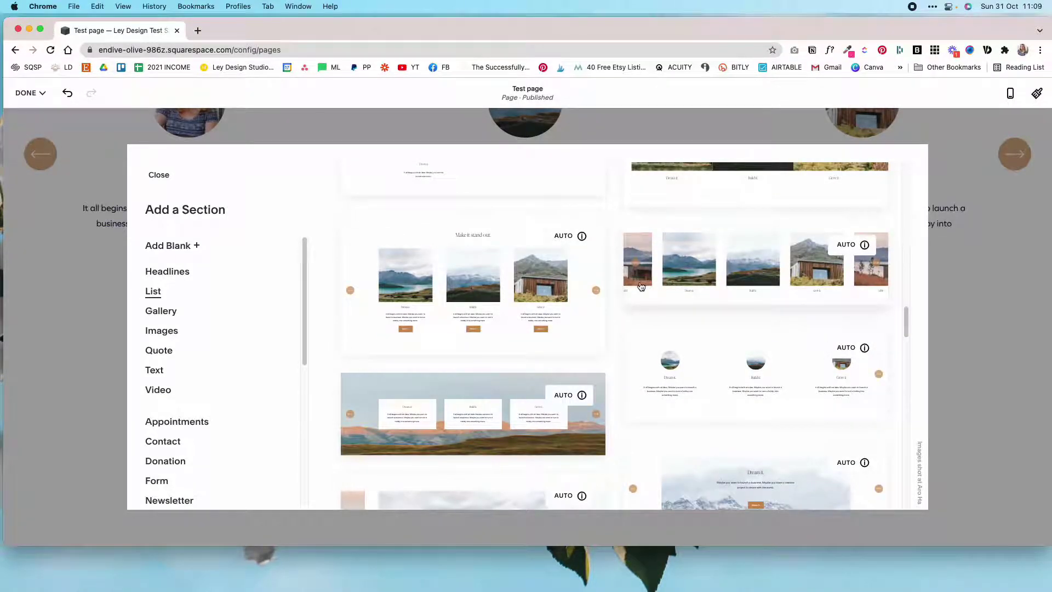
left_click(703, 271)
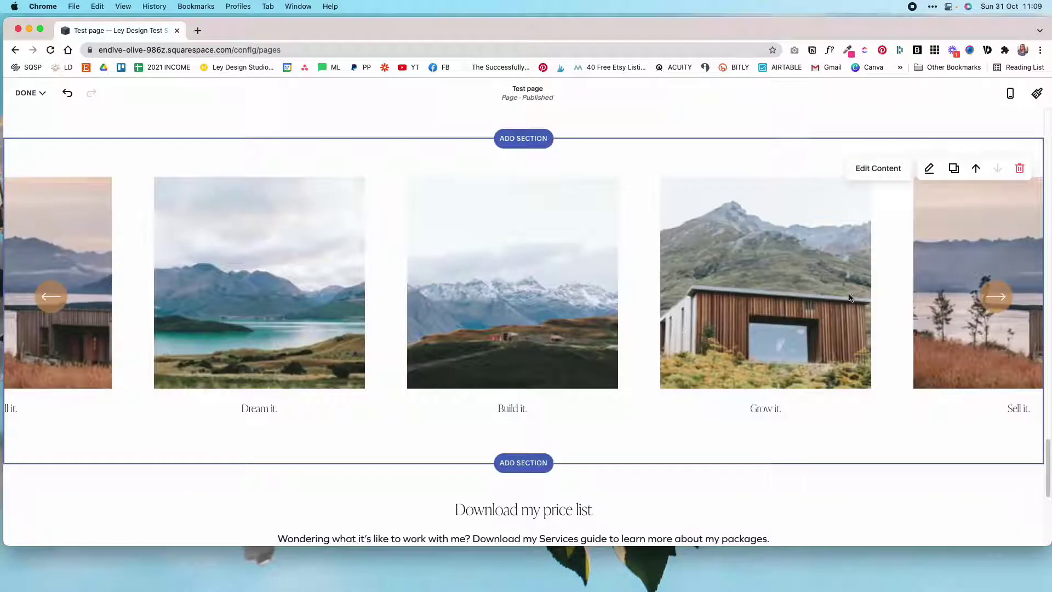
left_click(928, 170)
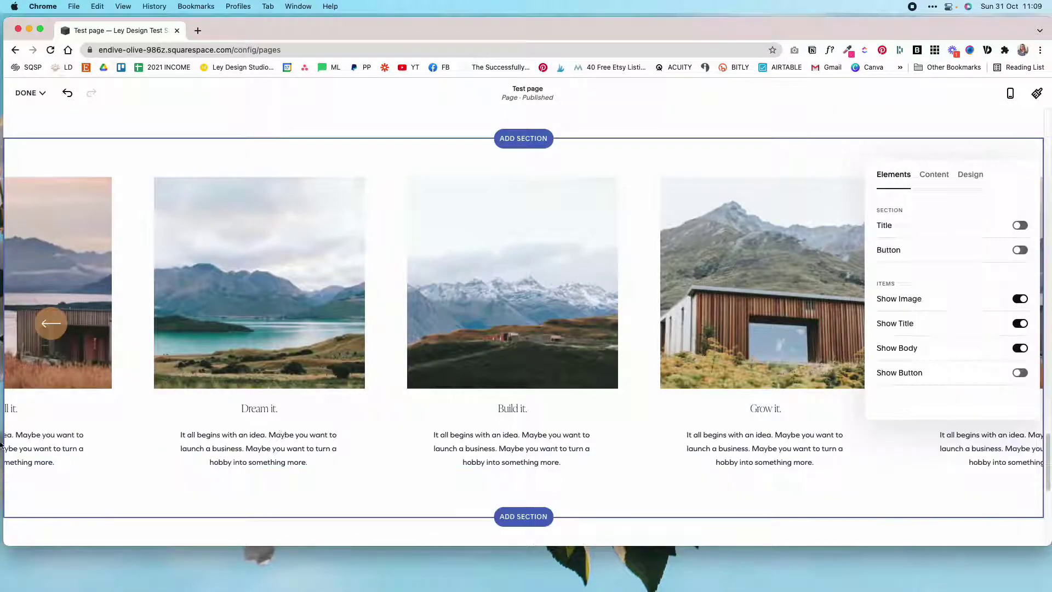
left_click(926, 178)
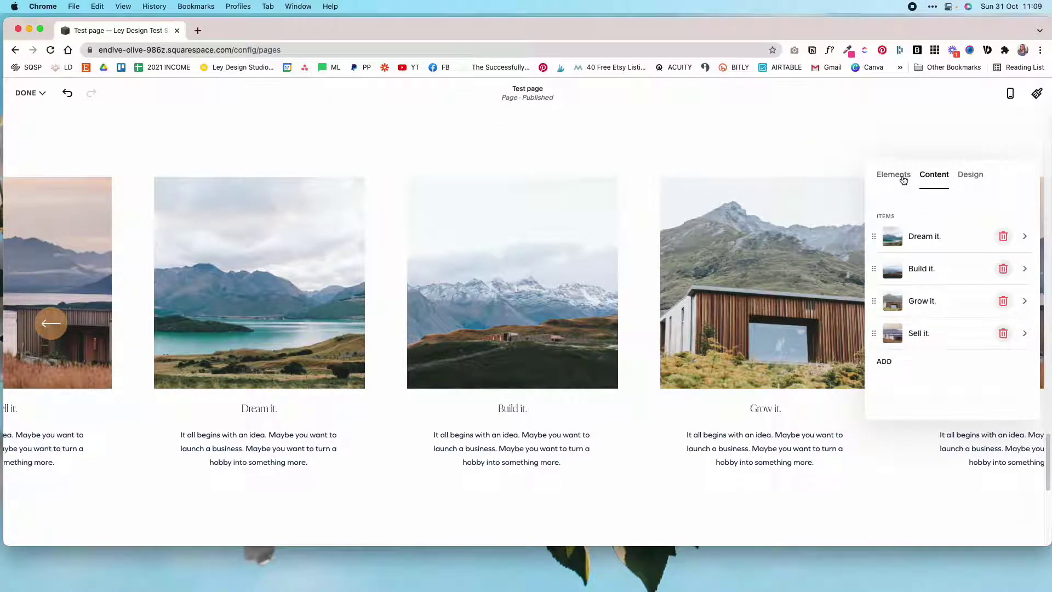
left_click(787, 171)
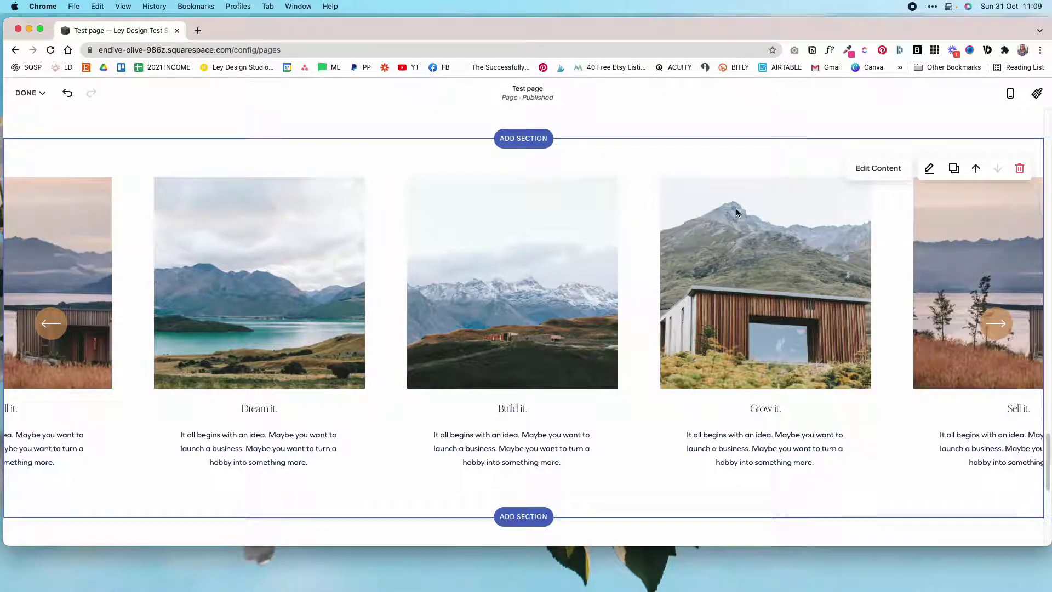
left_click(1020, 168)
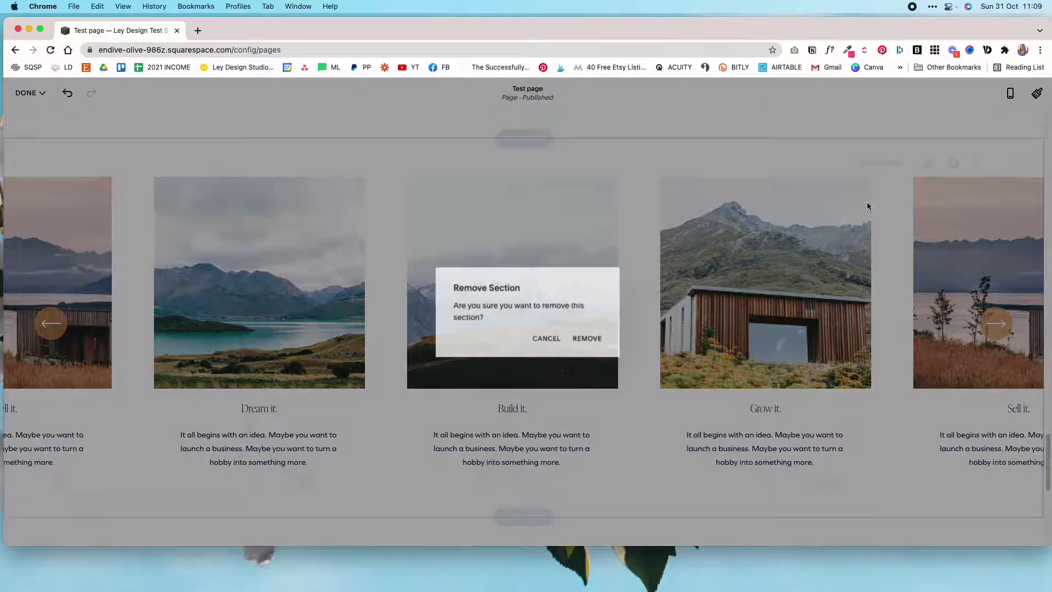
left_click(587, 340)
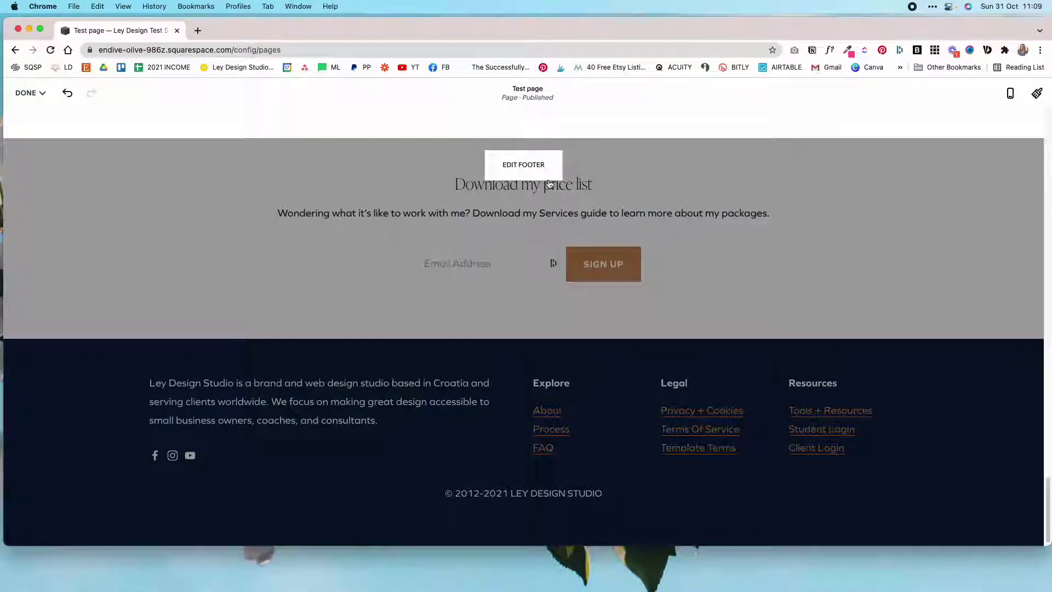
scroll(540, 241, "up", 4)
left_click(524, 374)
scroll(586, 329, "down", 10)
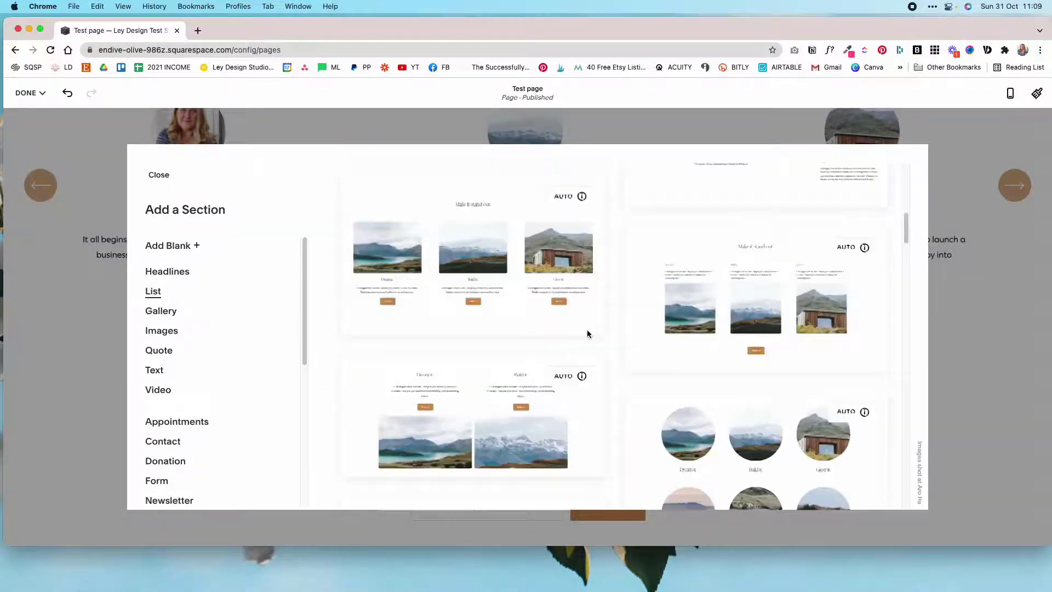
- Insert the mountain-background list with Dream it., Build it., Grow it. cards and save the Test page
left_click(474, 363)
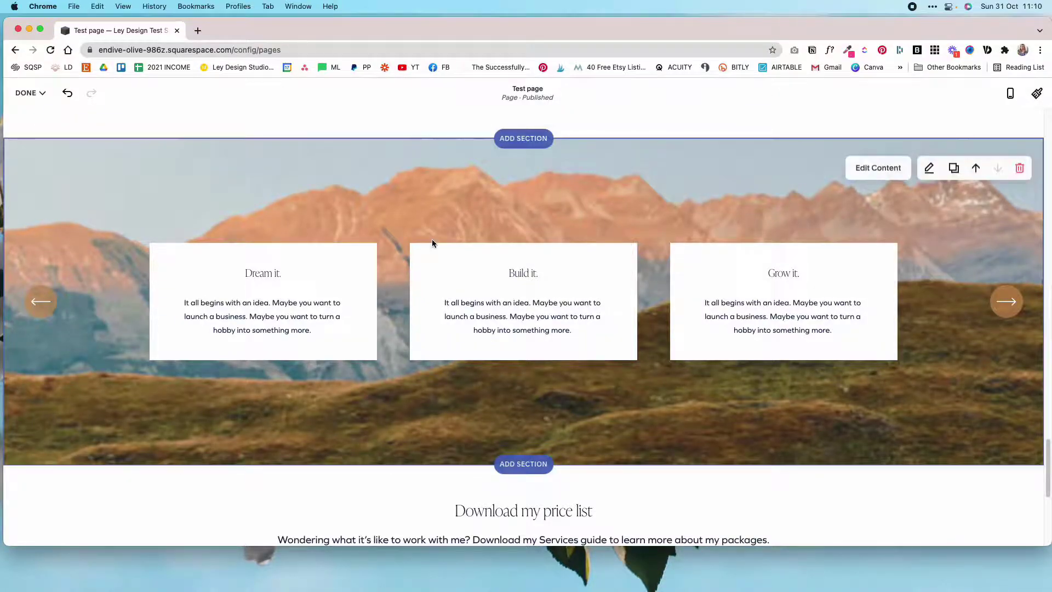
scroll(623, 226, "up", 5)
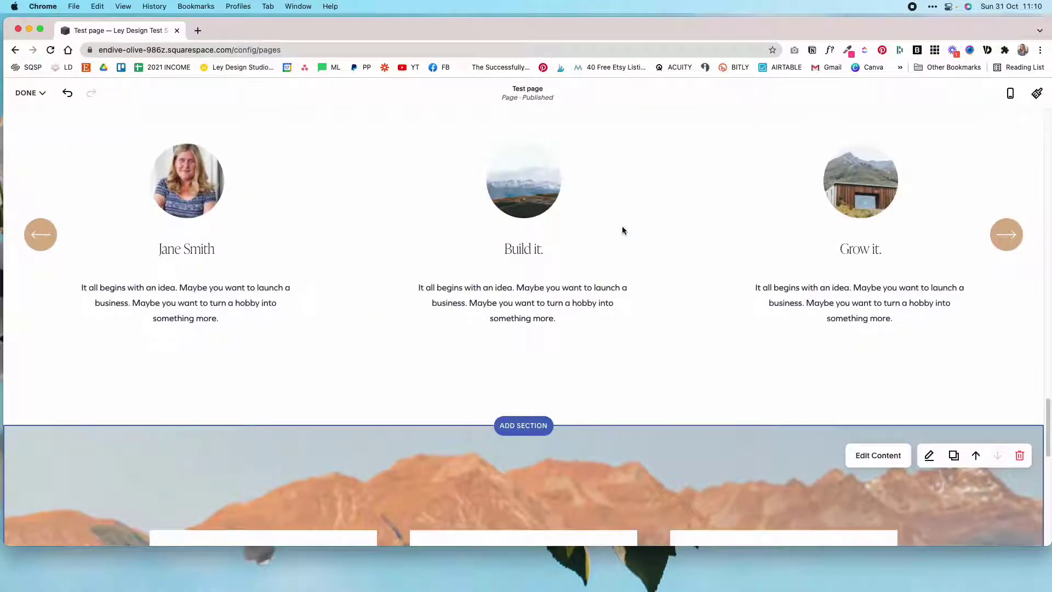
scroll(603, 235, "down", 1)
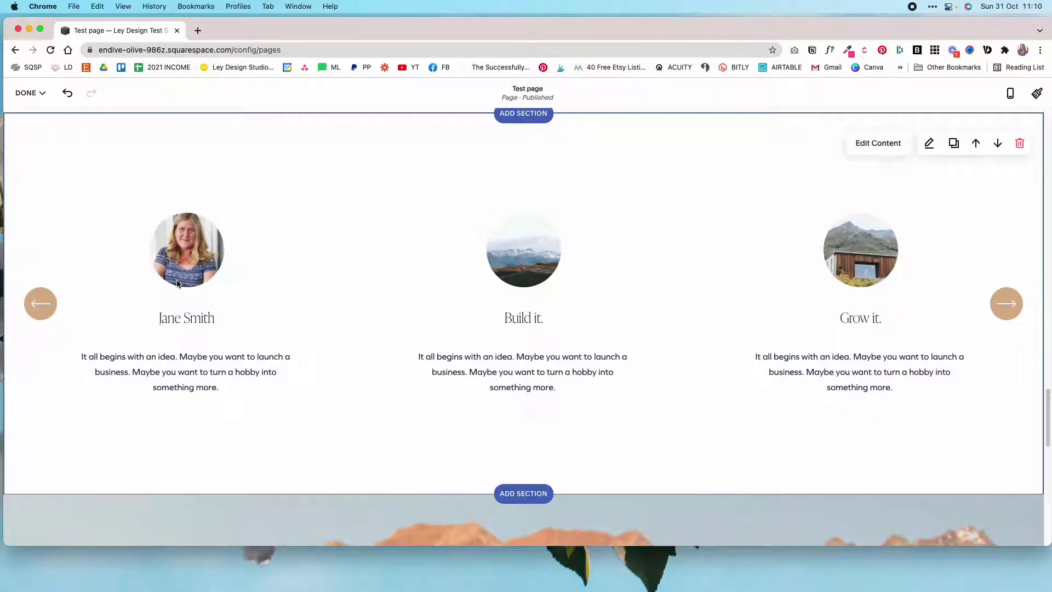
scroll(657, 285, "up", 3)
scroll(521, 257, "down", 2)
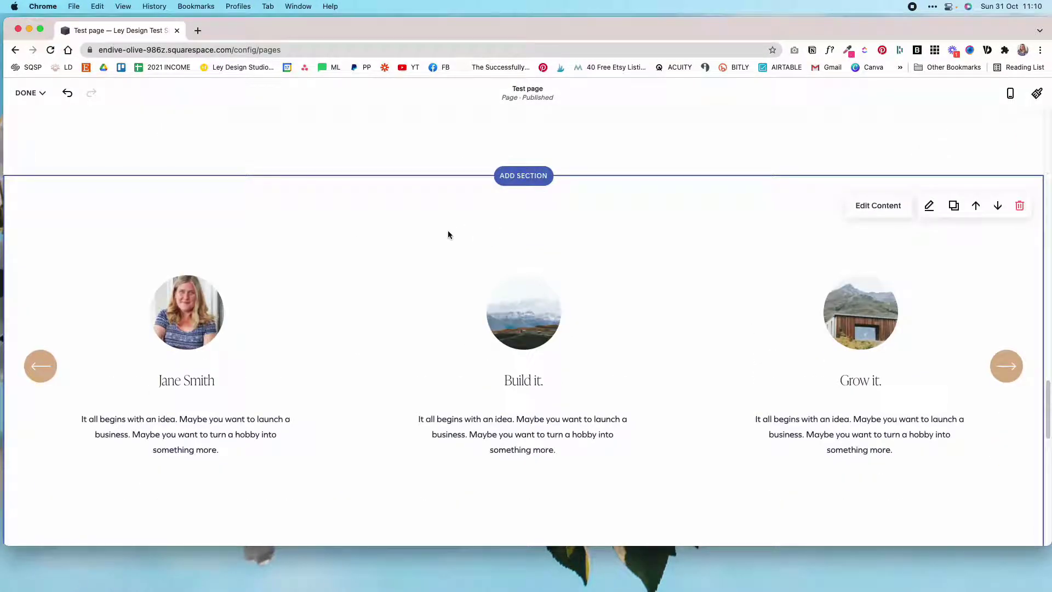
left_click(25, 93)
left_click(30, 113)
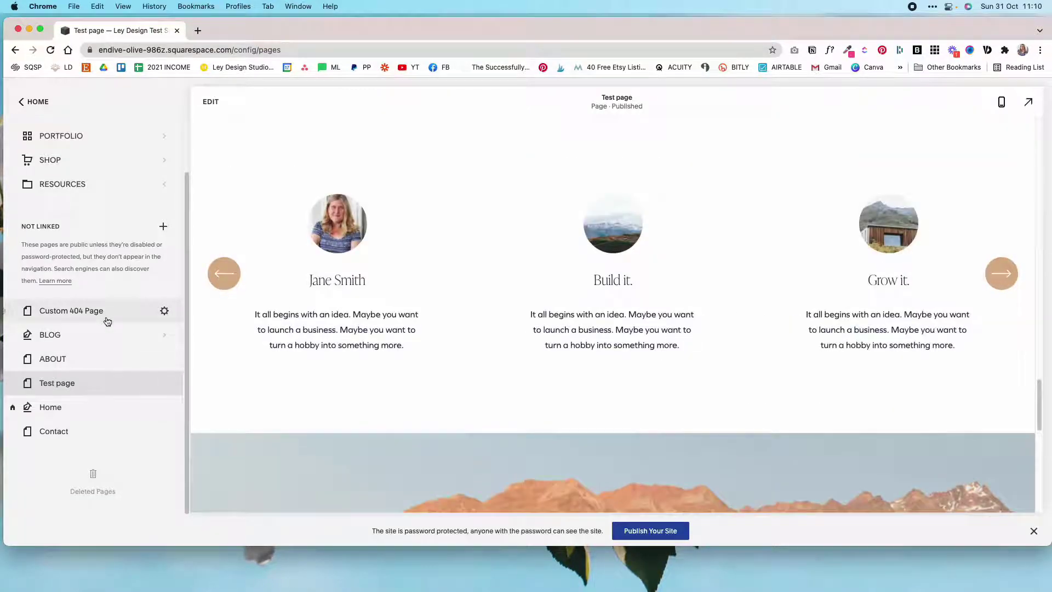
- Leave the test site for the account dashboard and scroll the list of websites
left_click(22, 103)
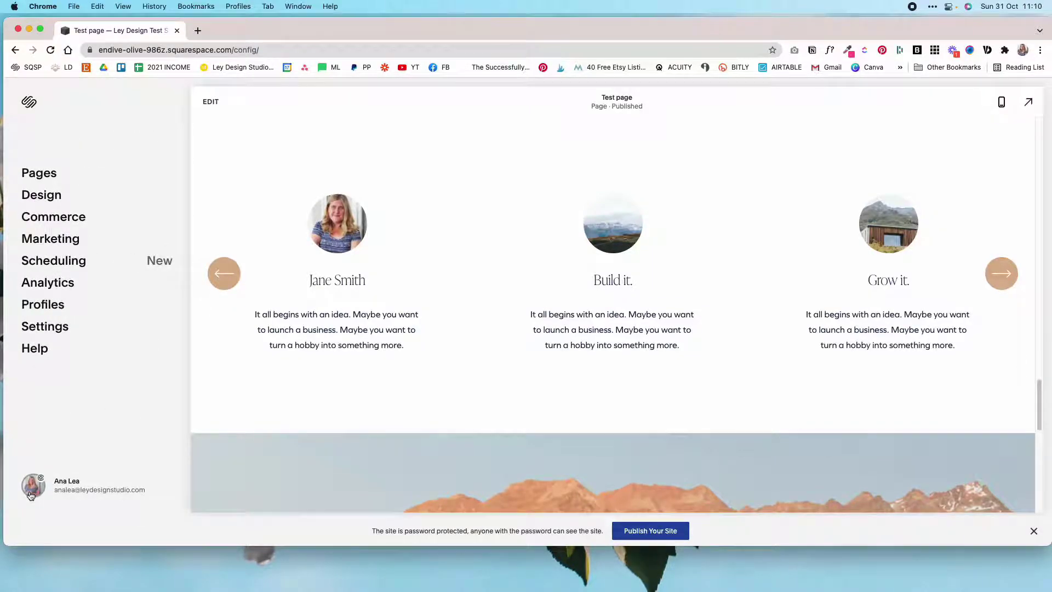
left_click(30, 494)
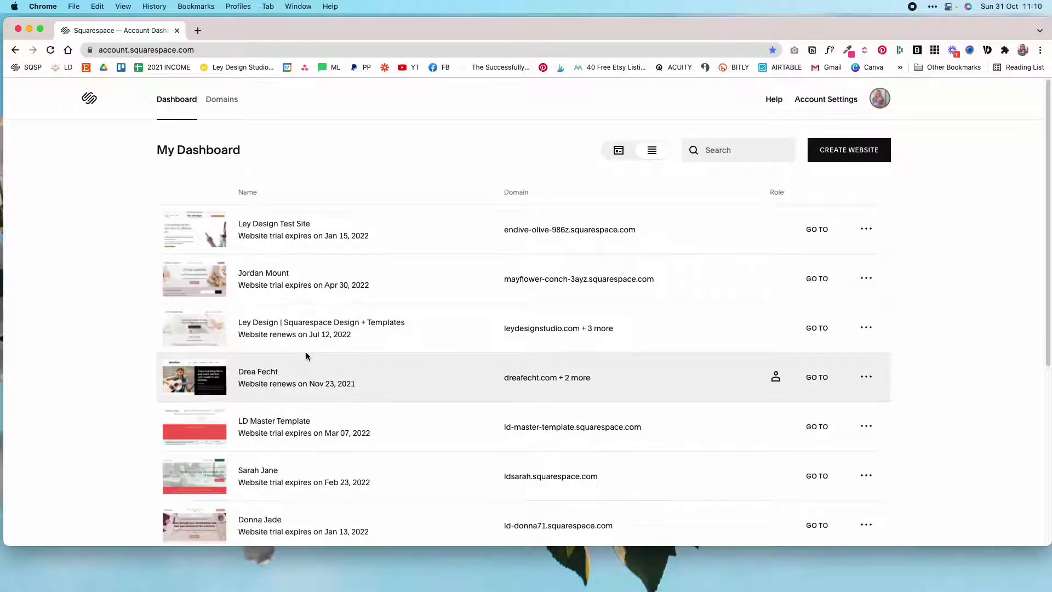
scroll(306, 355, "down", 6)
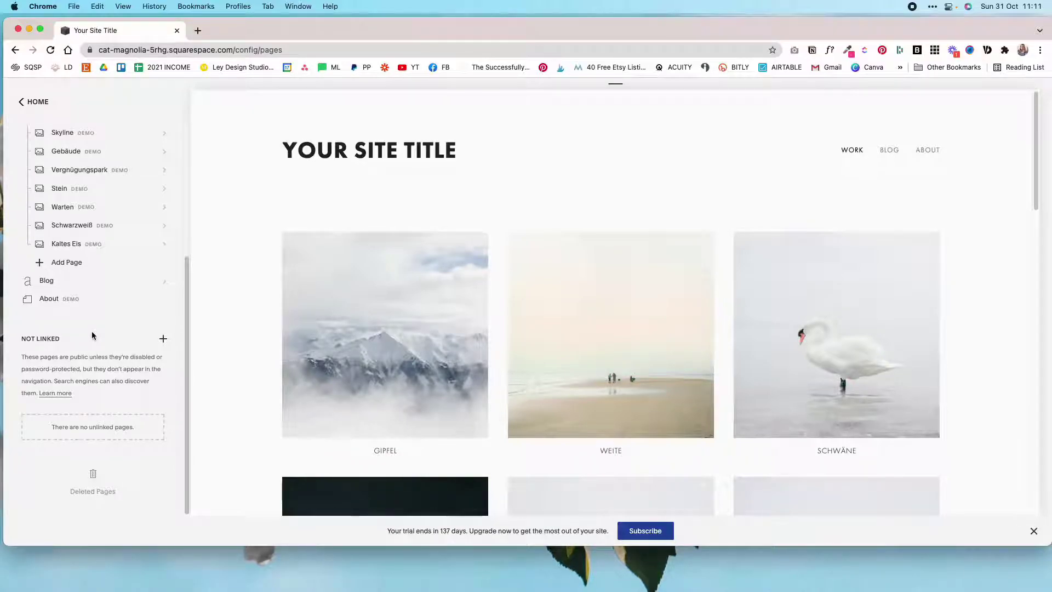
- Add an unlinked Blog page named Testimonials and begin a new post in it
left_click(162, 339)
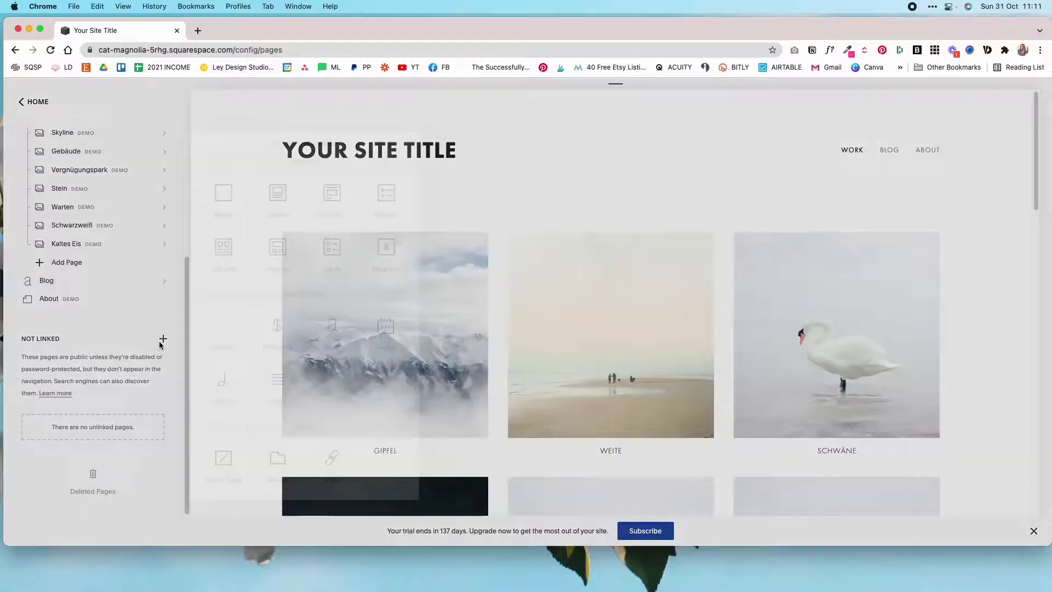
left_click(327, 340)
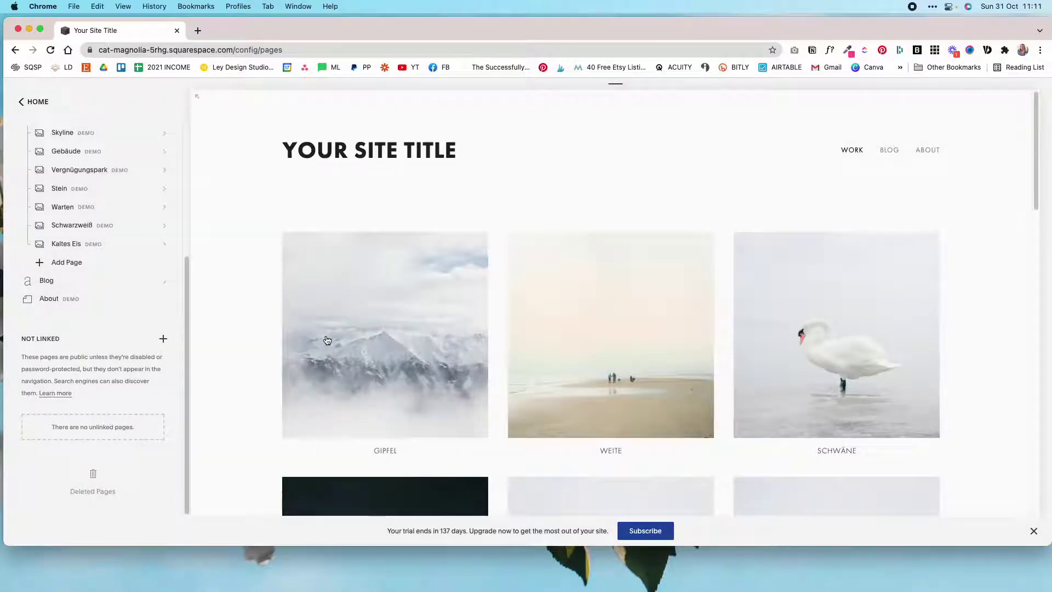
type("Testimonials")
key("Return")
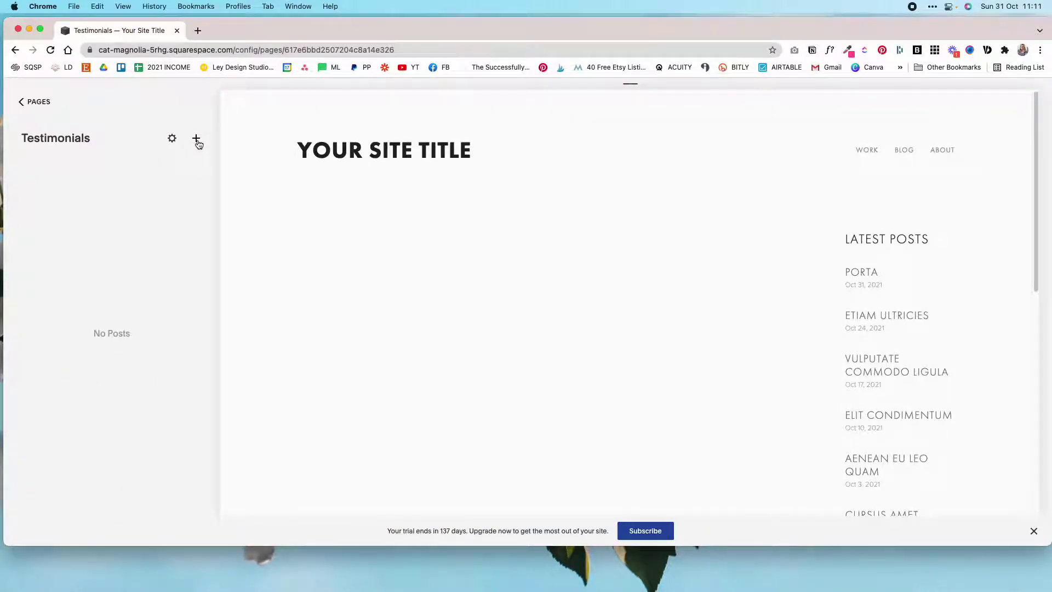
left_click(196, 139)
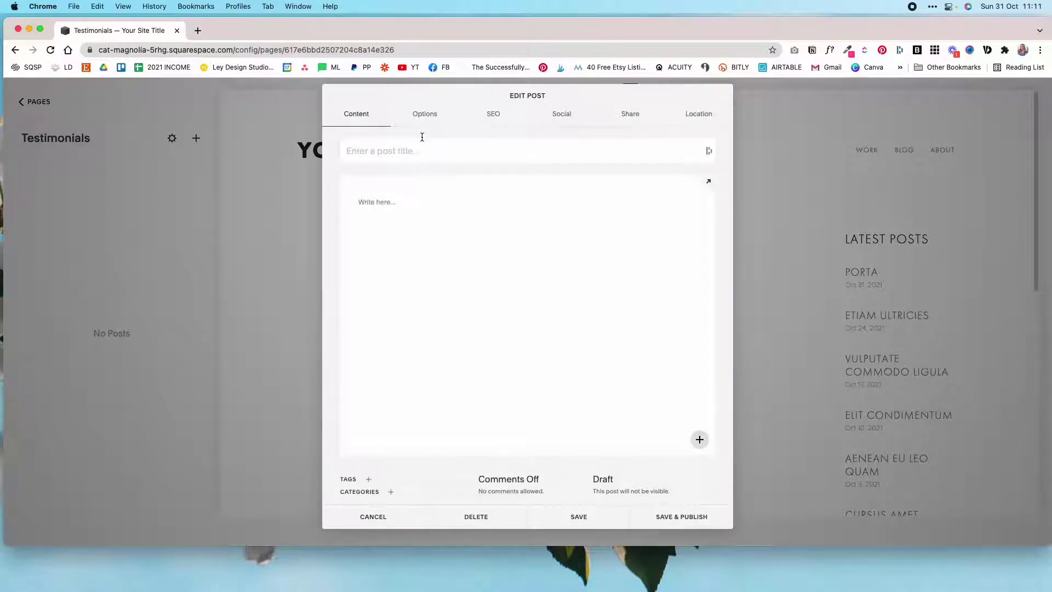
- Set a free stock portrait photo as the post's thumbnail in the post options
left_click(422, 114)
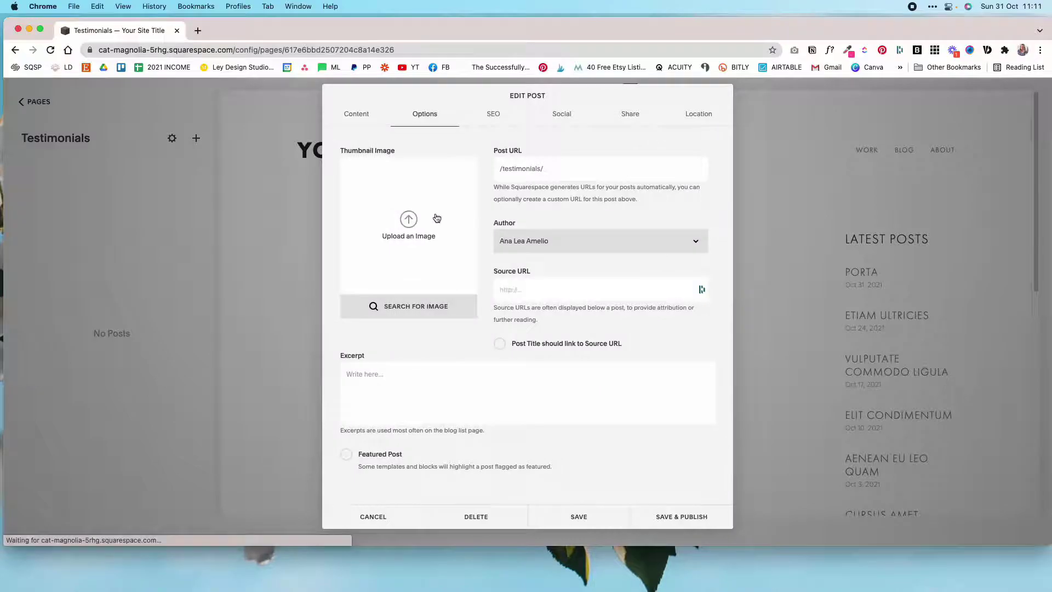
left_click(422, 305)
left_click(378, 183)
left_click(380, 195)
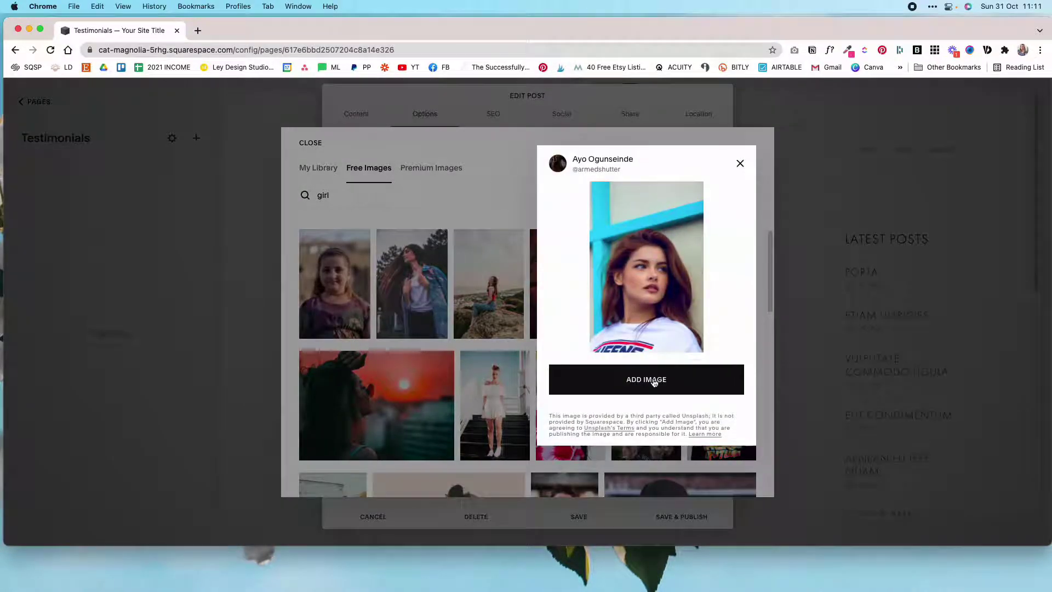
left_click(643, 378)
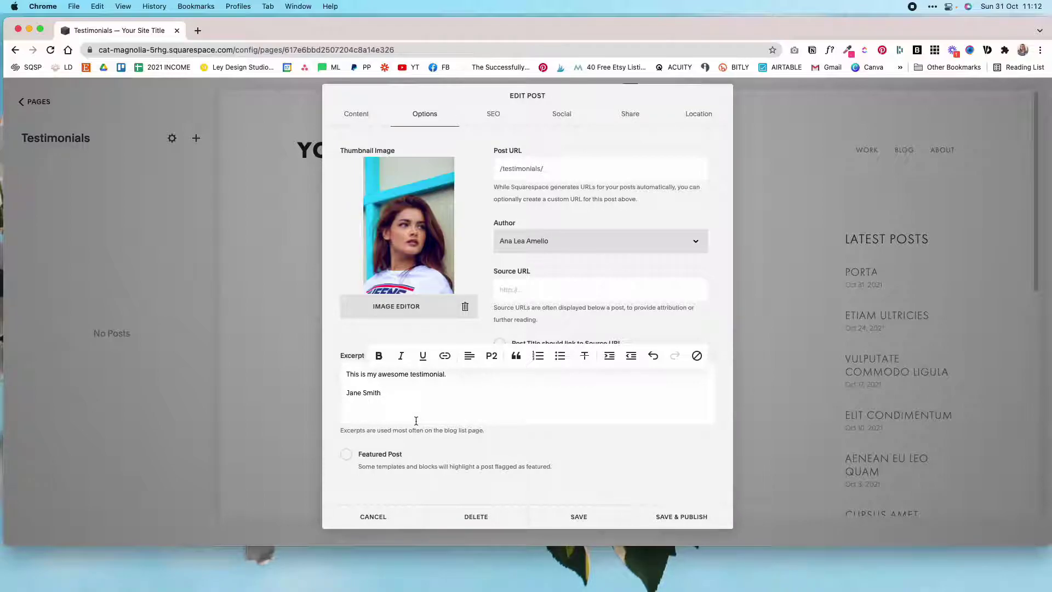
- Give the excerpt a Monospace author name and italic first line, then publish the post
left_click_drag(390, 396, 323, 399)
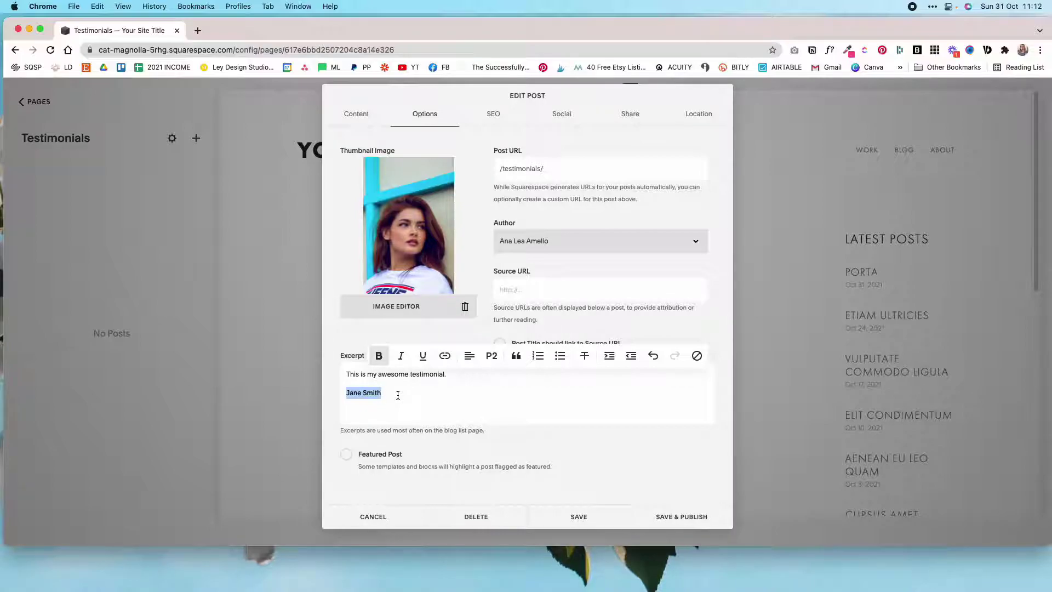
left_click(491, 355)
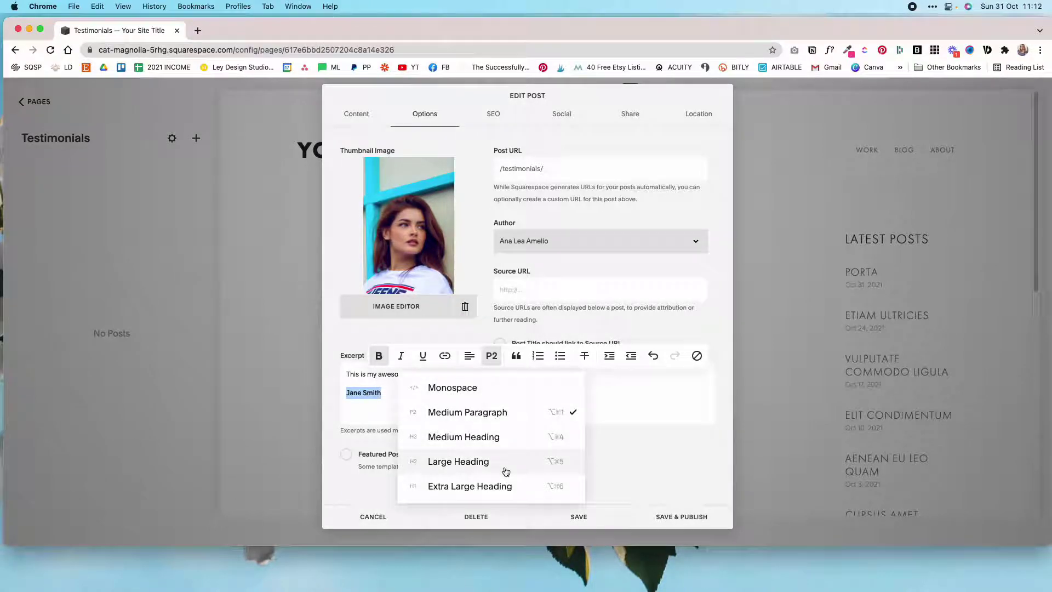
left_click(455, 389)
left_click_drag(448, 375, 344, 377)
left_click(490, 357)
left_click(361, 374)
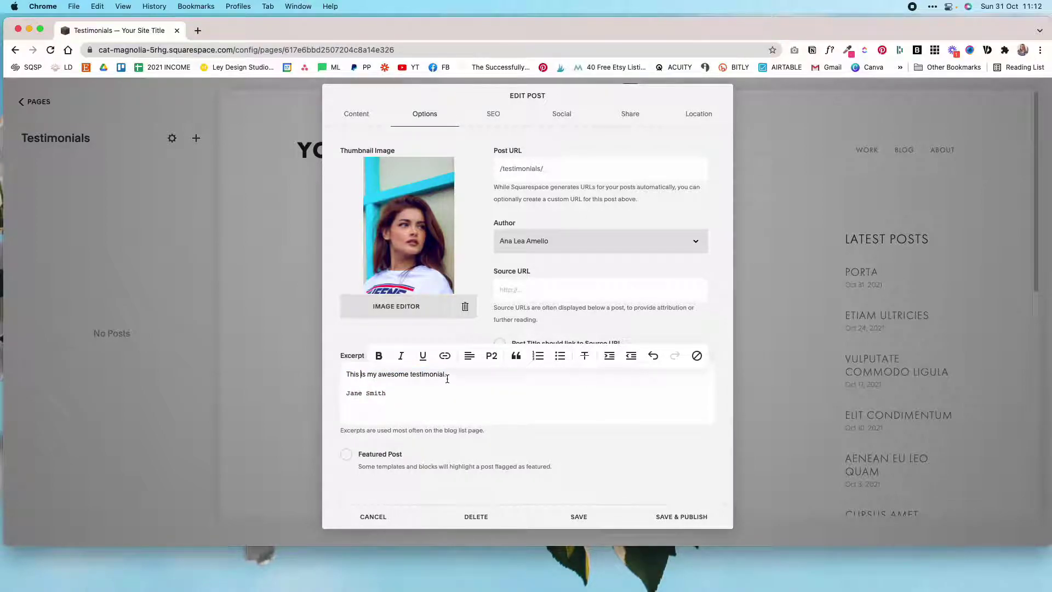
left_click_drag(447, 378, 335, 377)
left_click(400, 355)
left_click(519, 392)
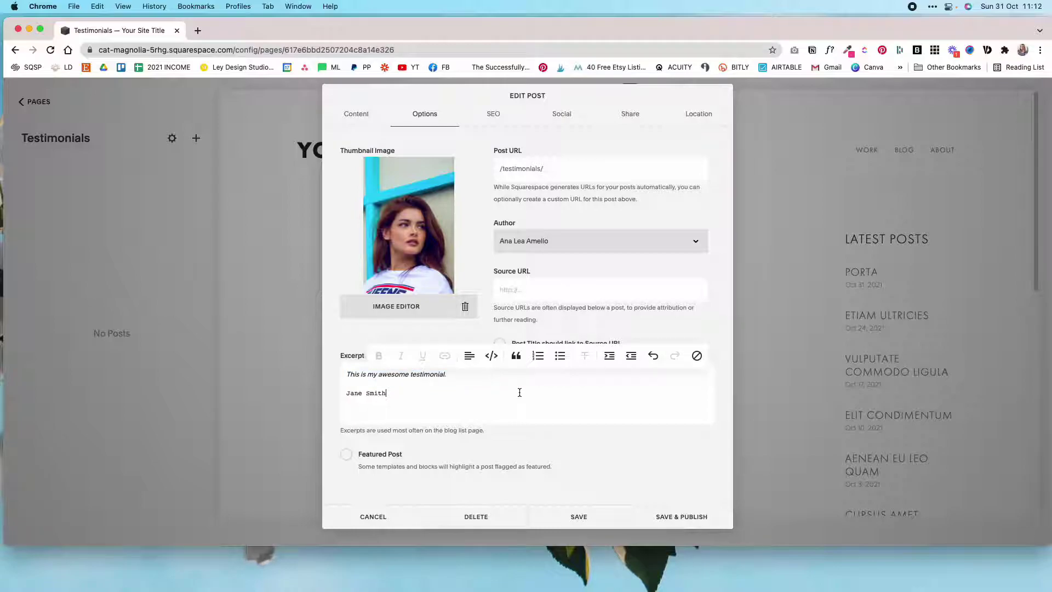
left_click(673, 515)
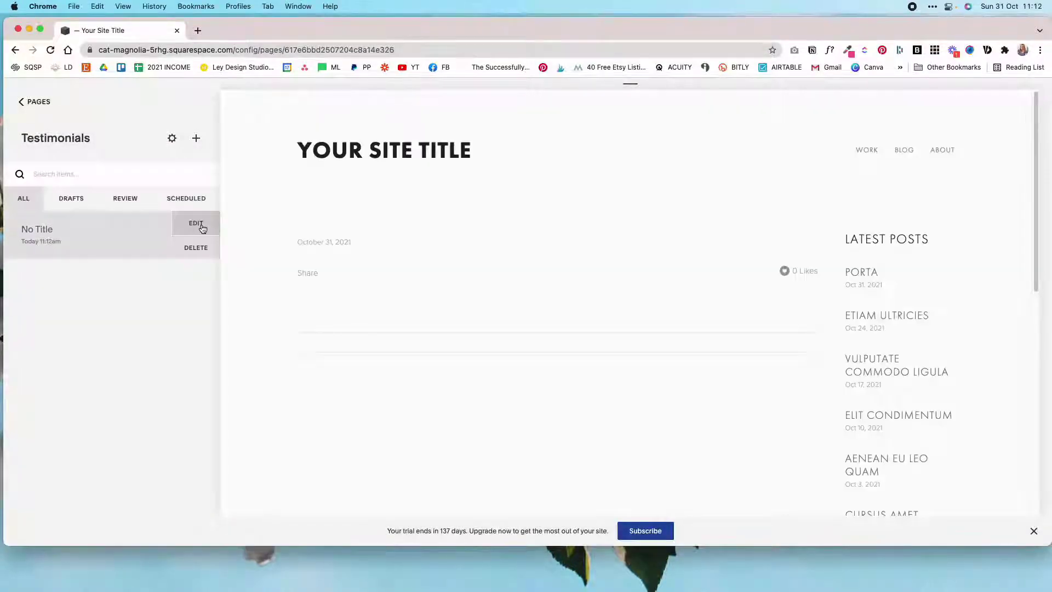
left_click(198, 228)
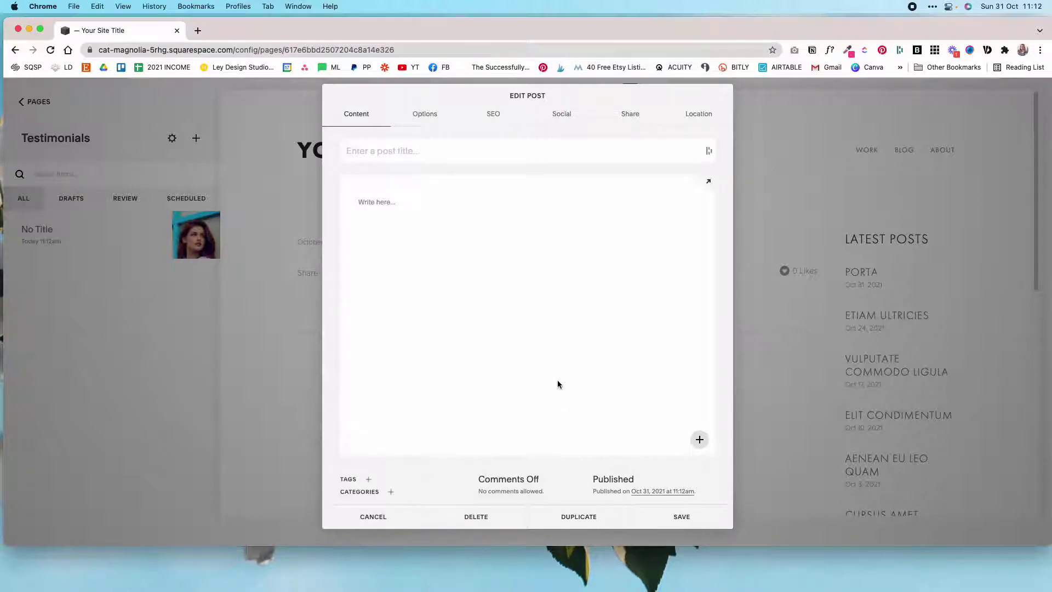
- Duplicate the testimonial post twice, publishing each copy, for three identical untitled posts
left_click(575, 517)
left_click(676, 515)
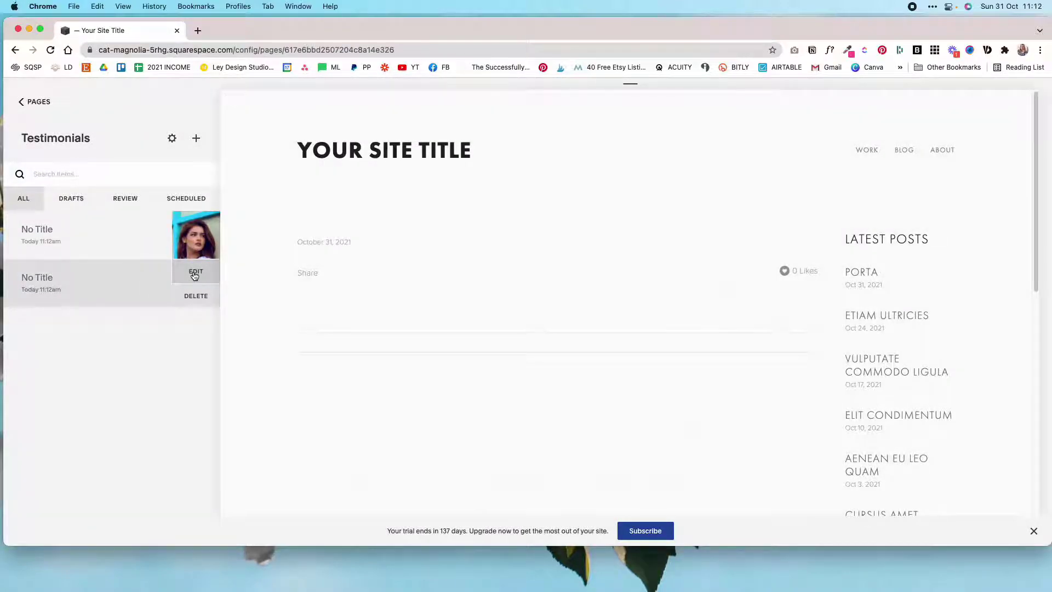
left_click(195, 274)
left_click(437, 123)
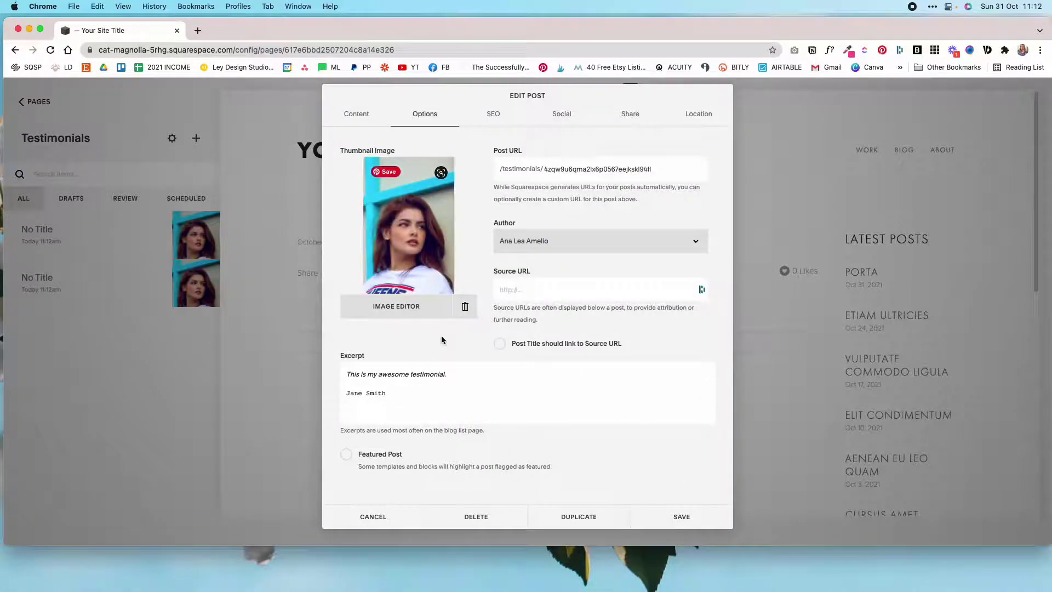
left_click(603, 518)
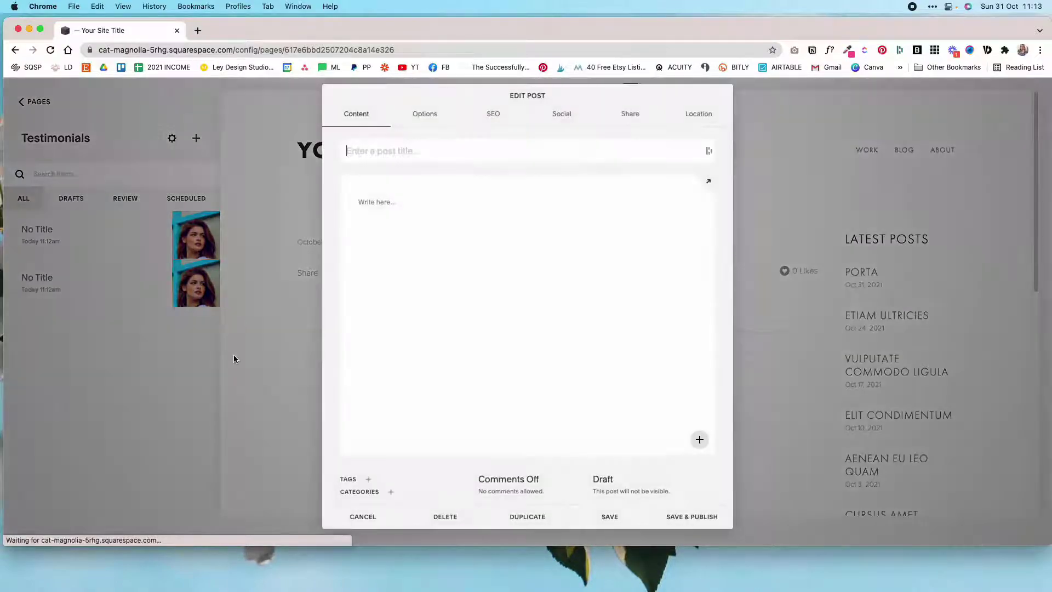
left_click(696, 517)
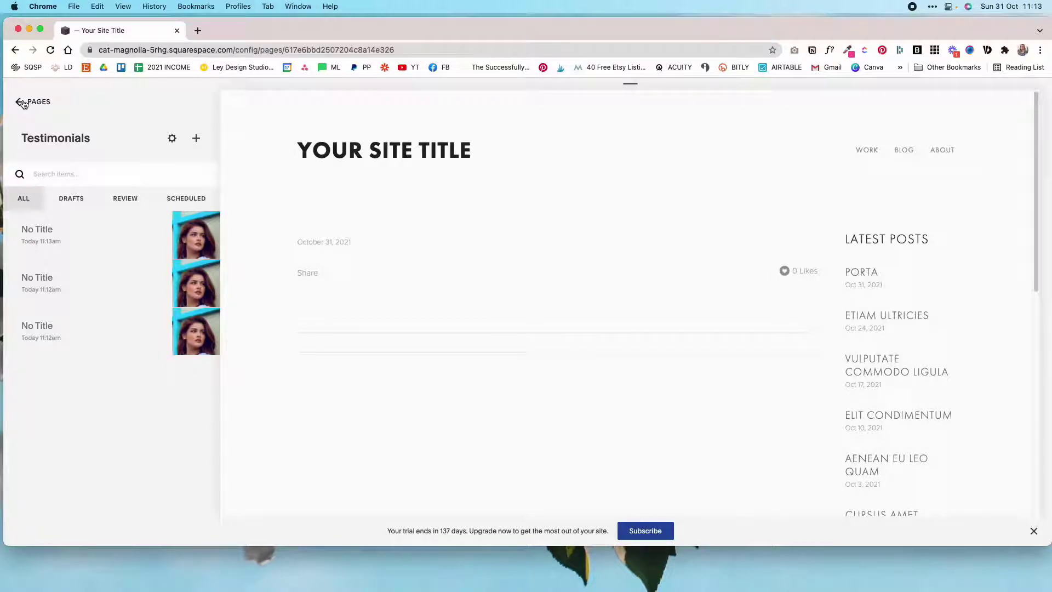
left_click(22, 103)
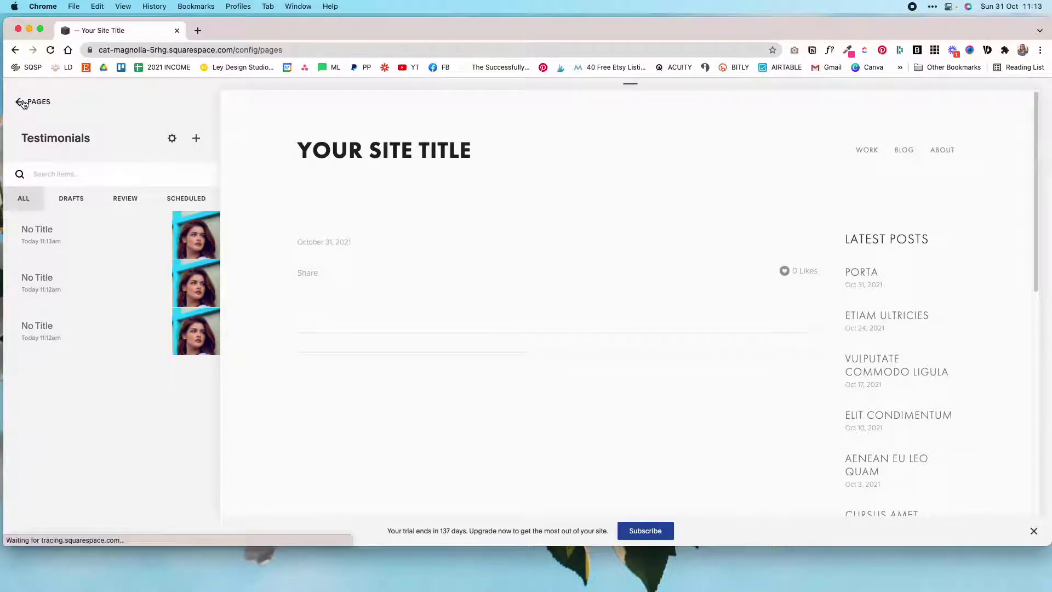
- Add a Blank unlinked page named Testimonials and open its empty Page Content for editing
scroll(82, 267, "down", 5)
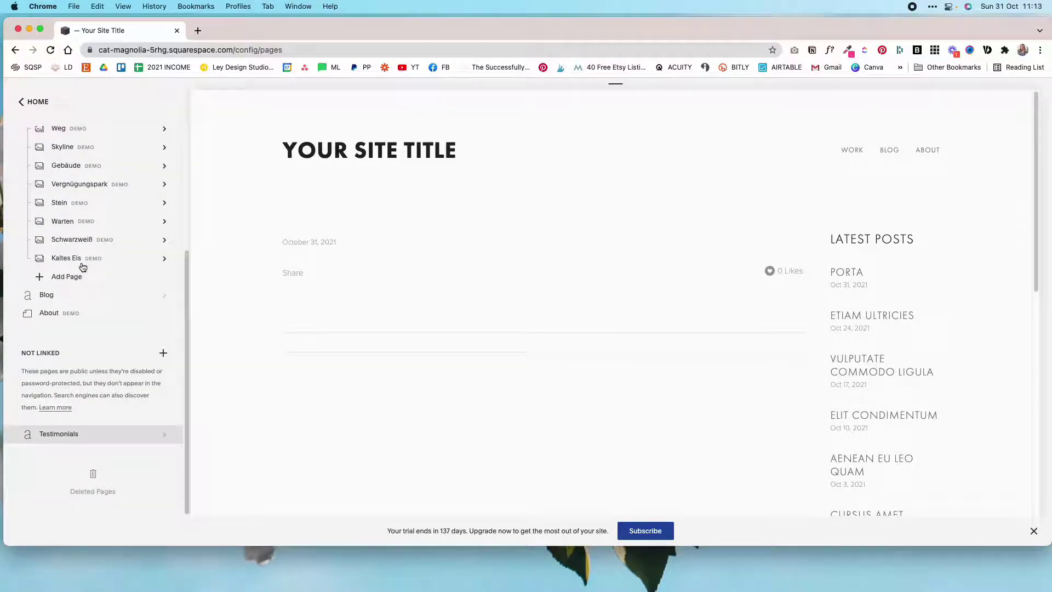
scroll(130, 343, "up", 3)
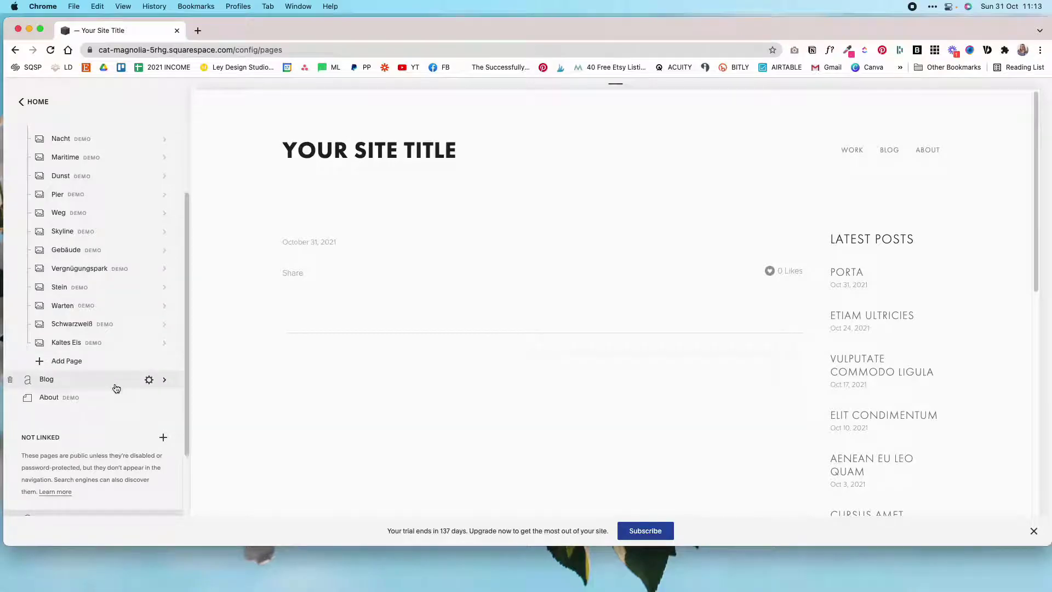
left_click(162, 436)
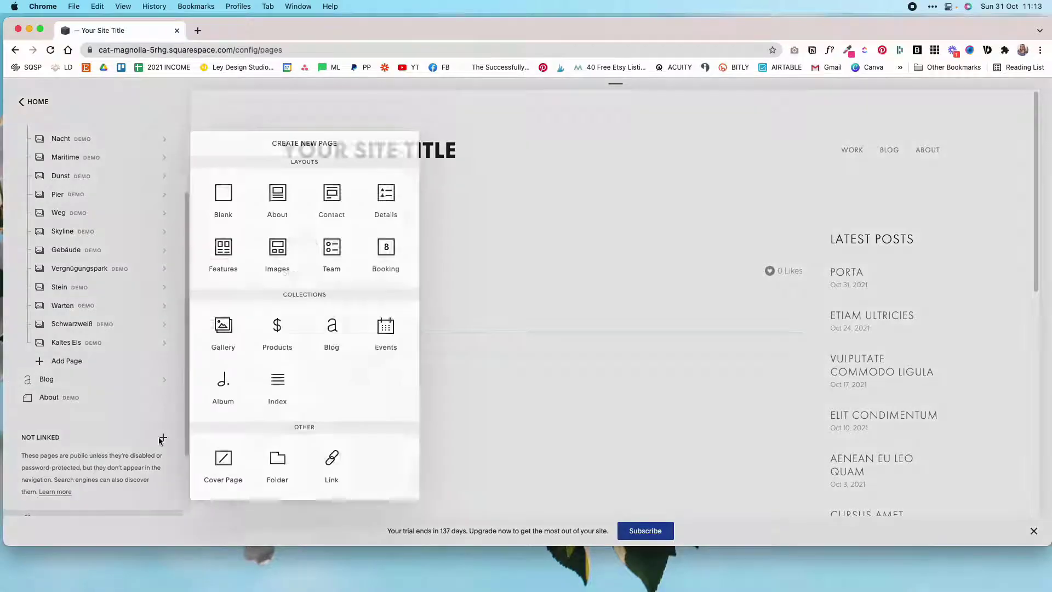
left_click(231, 193)
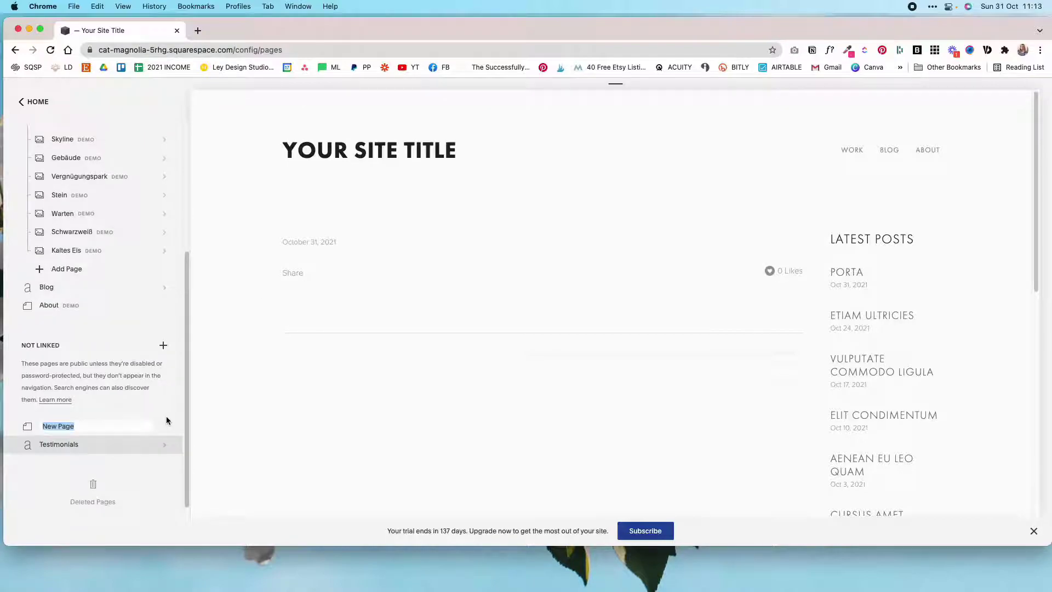
type("Testimonials")
key("Return")
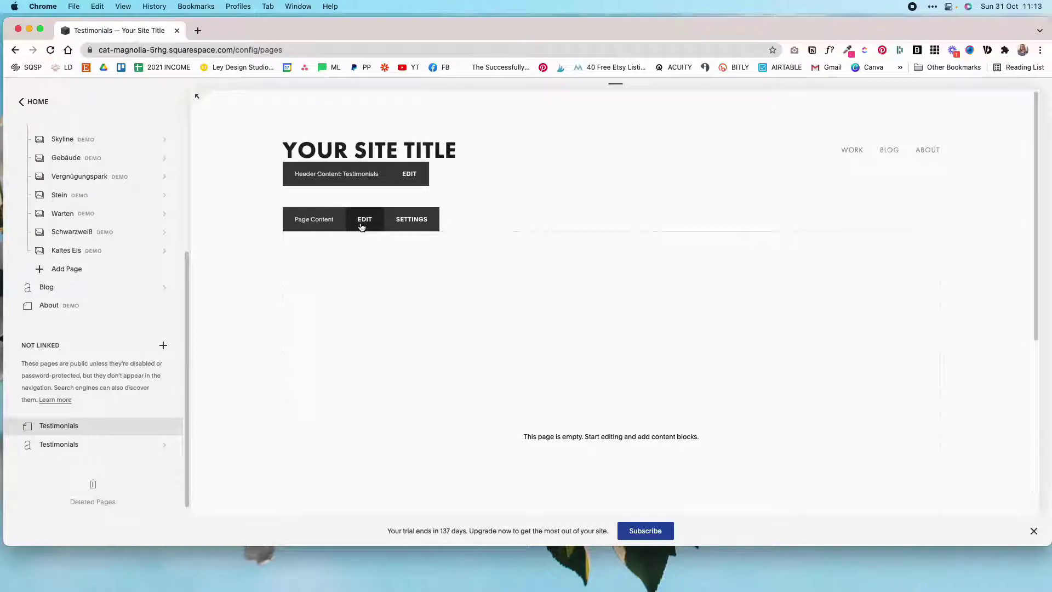
left_click(363, 221)
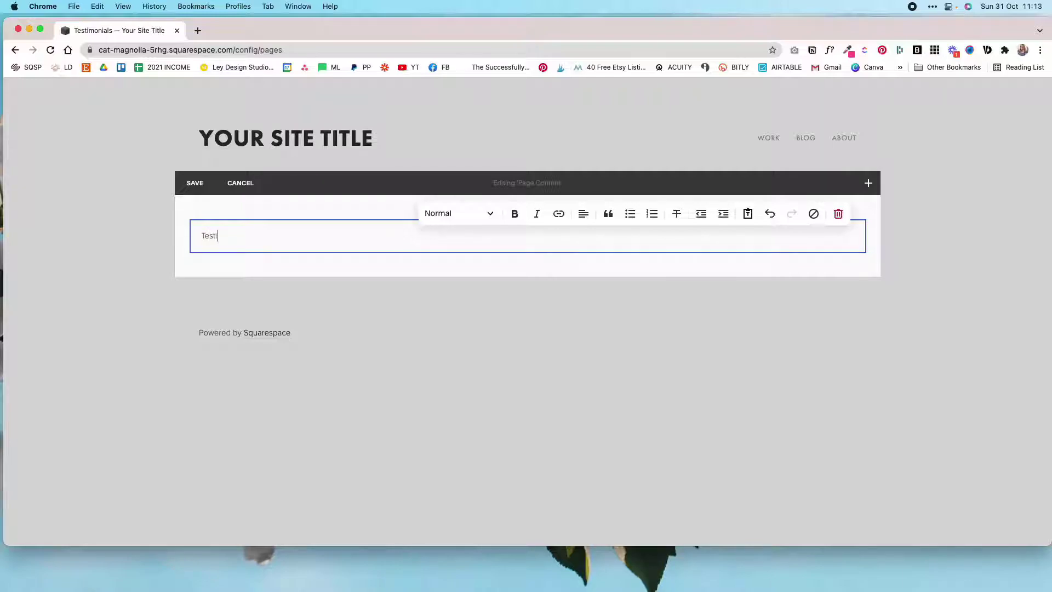
- Format the Testimonials text as a centred Heading 2
key("super+a")
left_click(444, 214)
left_click(458, 267)
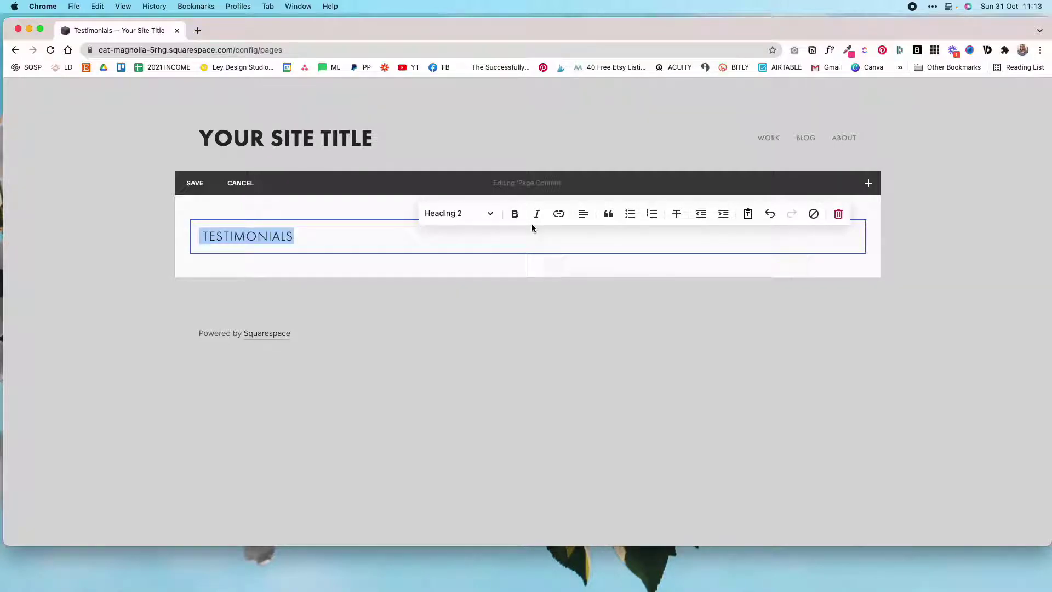
left_click(582, 213)
left_click(583, 242)
left_click(547, 258)
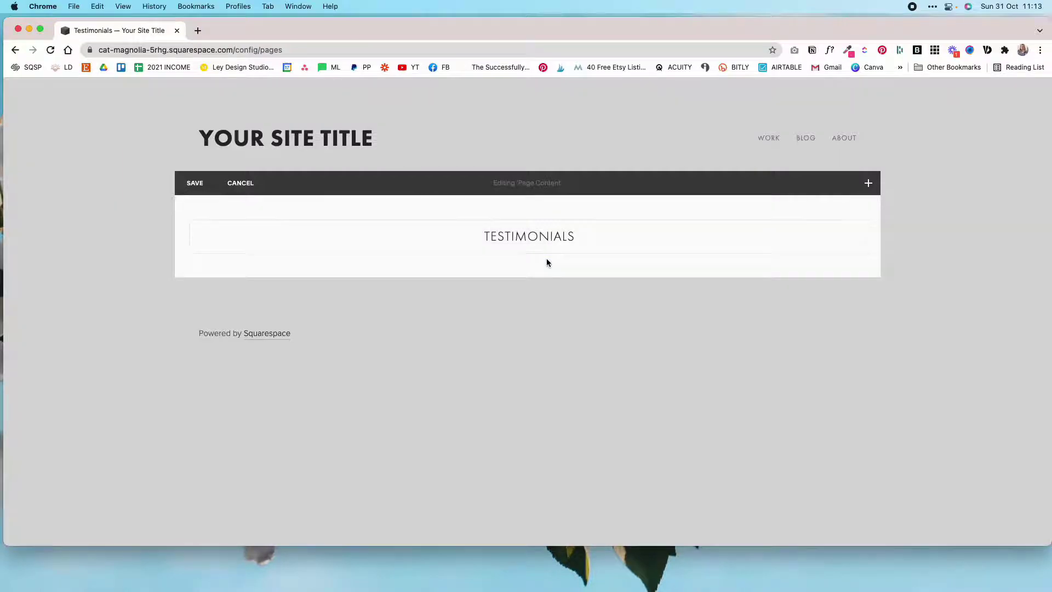
- Insert a Summary block below it drawing from Testimonials, with Primary Metadata set to None
left_click(527, 254)
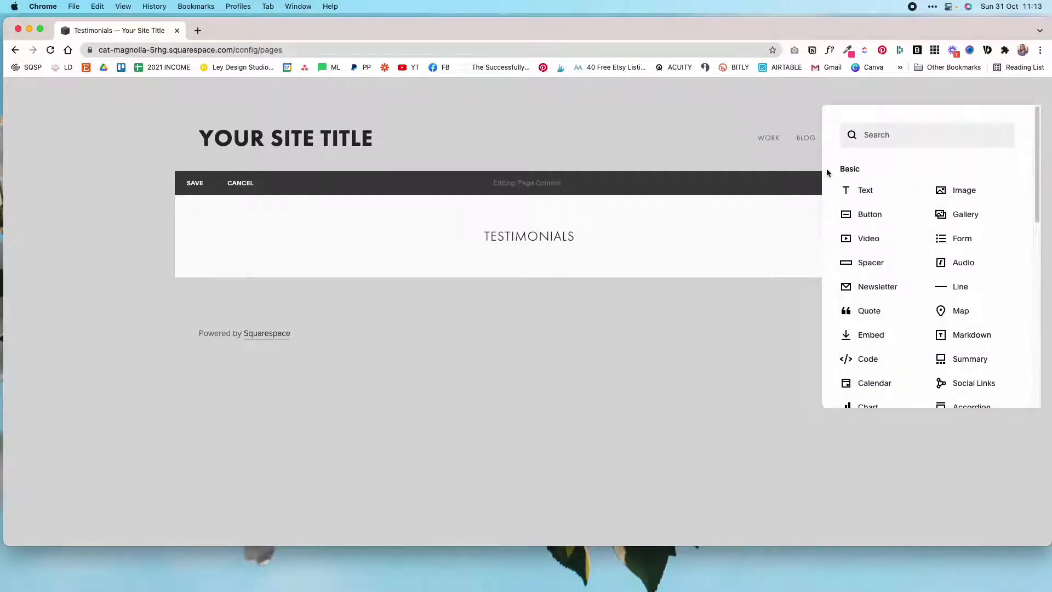
left_click(968, 358)
left_click(931, 376)
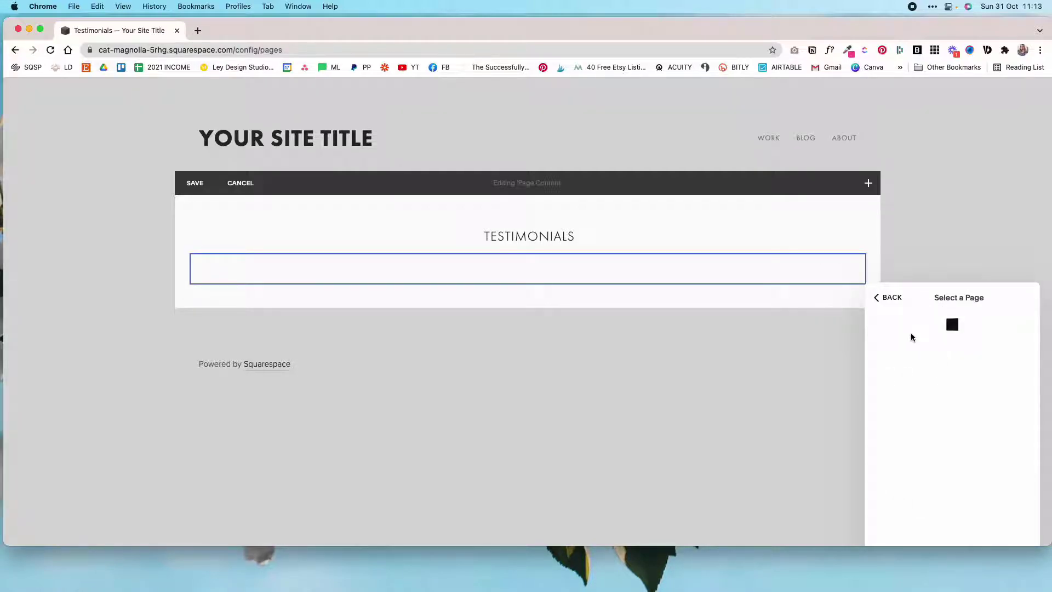
left_click(959, 363)
left_click(961, 378)
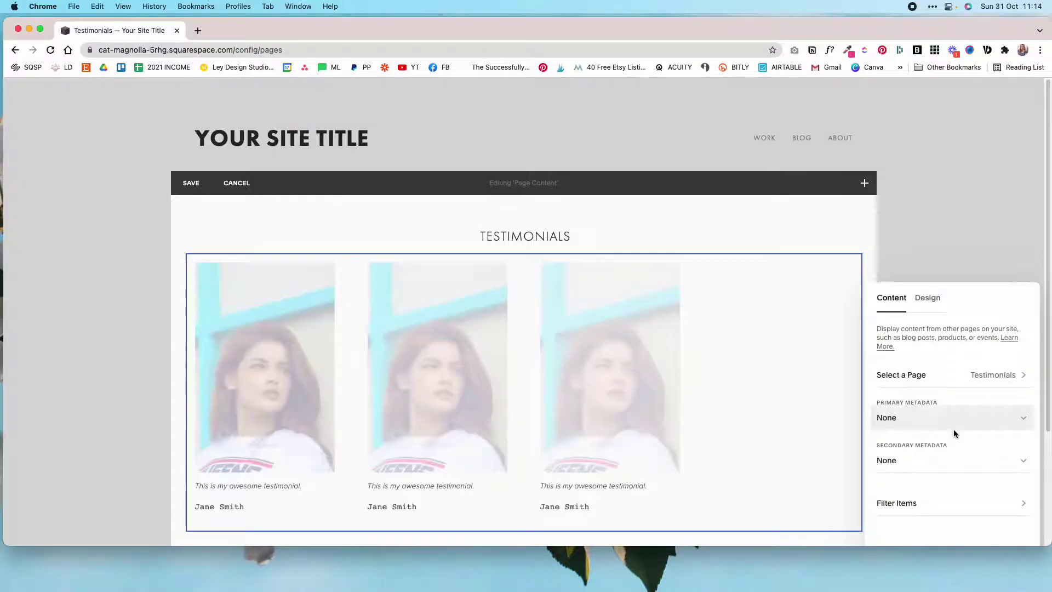
- Switch the summary's design layout to Carousel with the item count reduced to 5
left_click(928, 300)
left_click(972, 356)
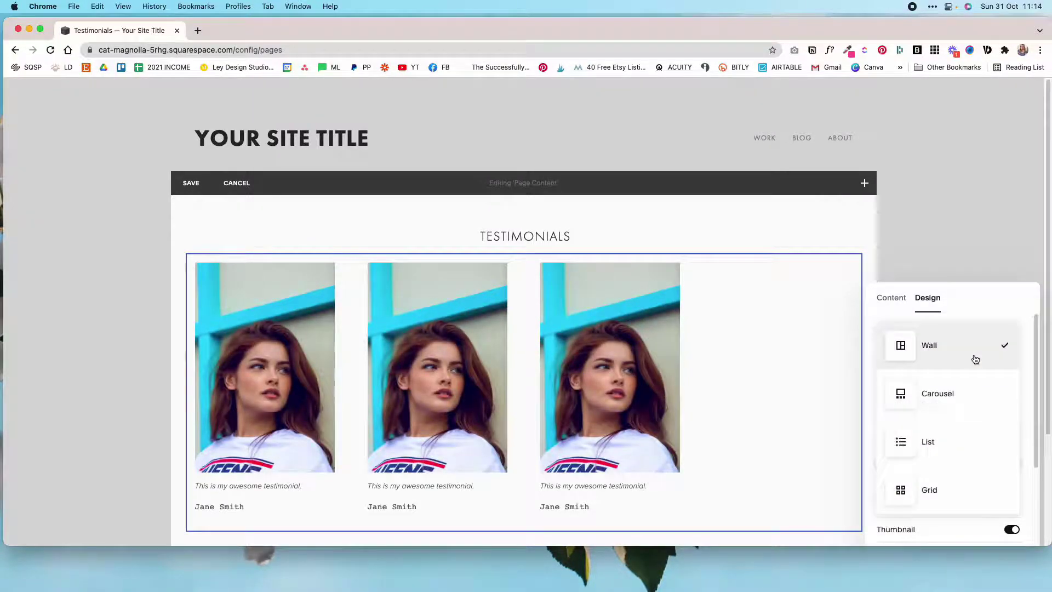
left_click(980, 396)
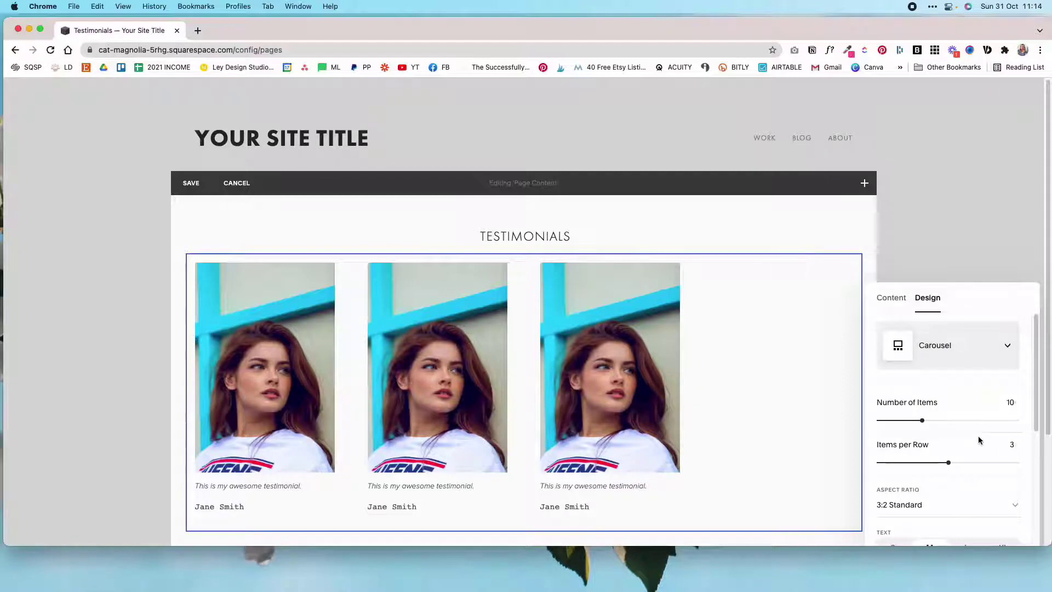
left_click_drag(921, 420, 898, 420)
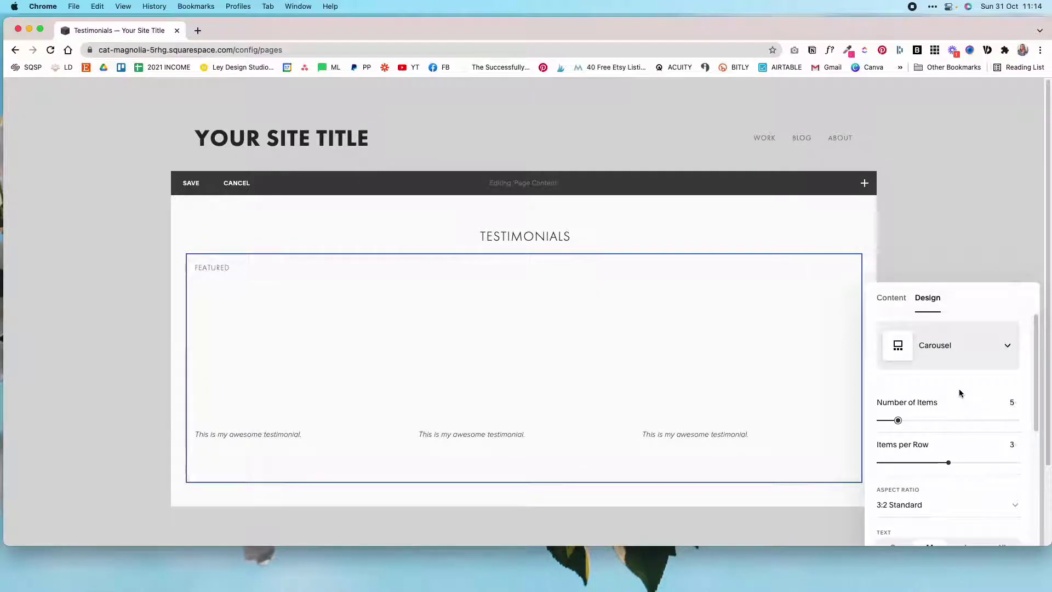
scroll(959, 395, "down", 1)
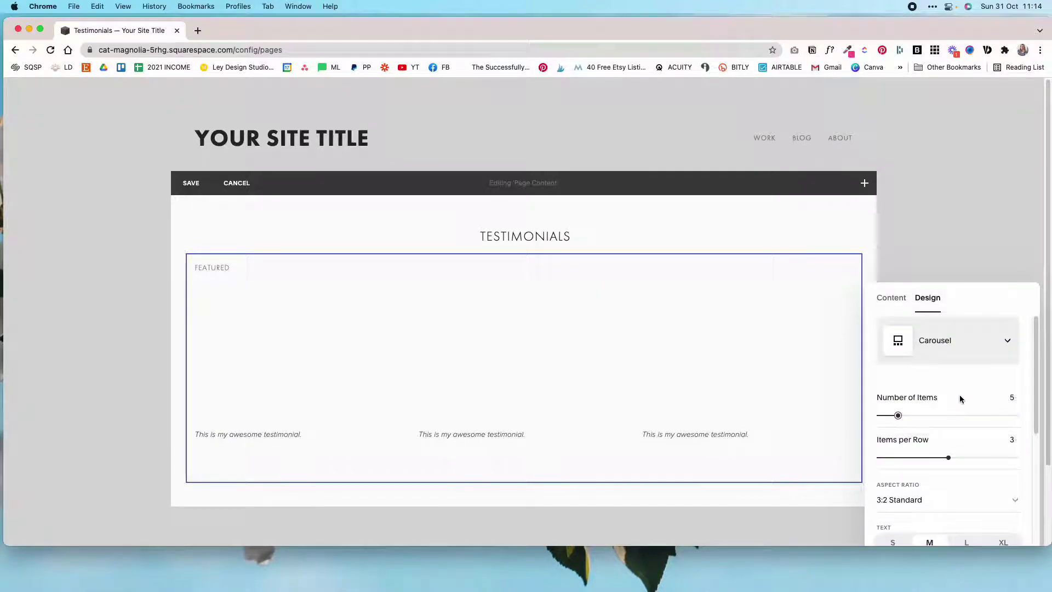
scroll(961, 400, "down", 2)
mouse_move(948, 402)
left_mouse_down()
mouse_move(1012, 401)
mouse_move(918, 402)
mouse_move(1014, 403)
mouse_move(948, 403)
left_mouse_up()
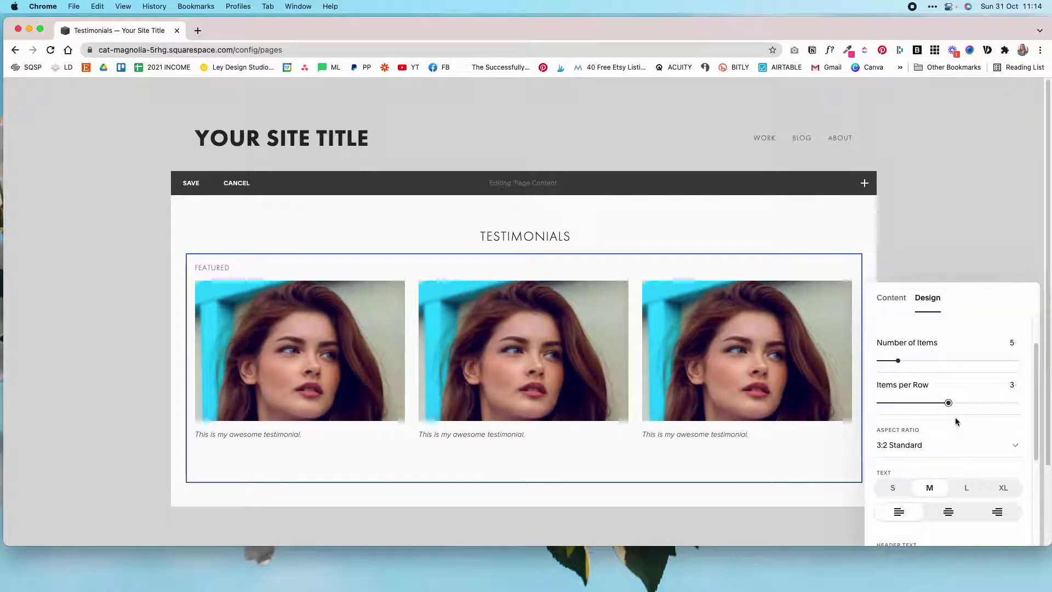
- Make the summary images 1:1 Square, text size XL, and captions centred
left_click(960, 449)
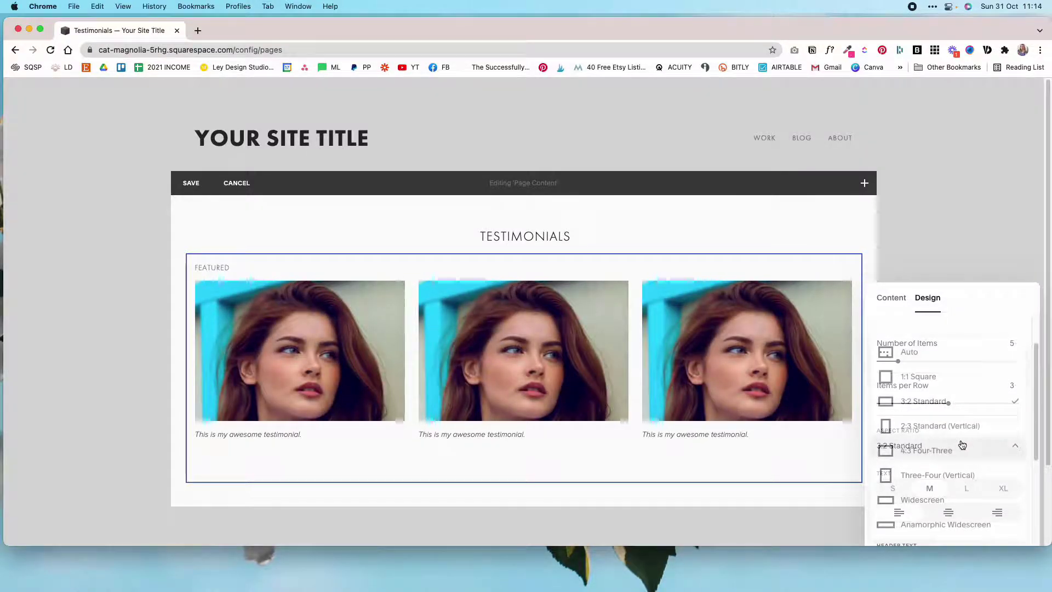
left_click(958, 378)
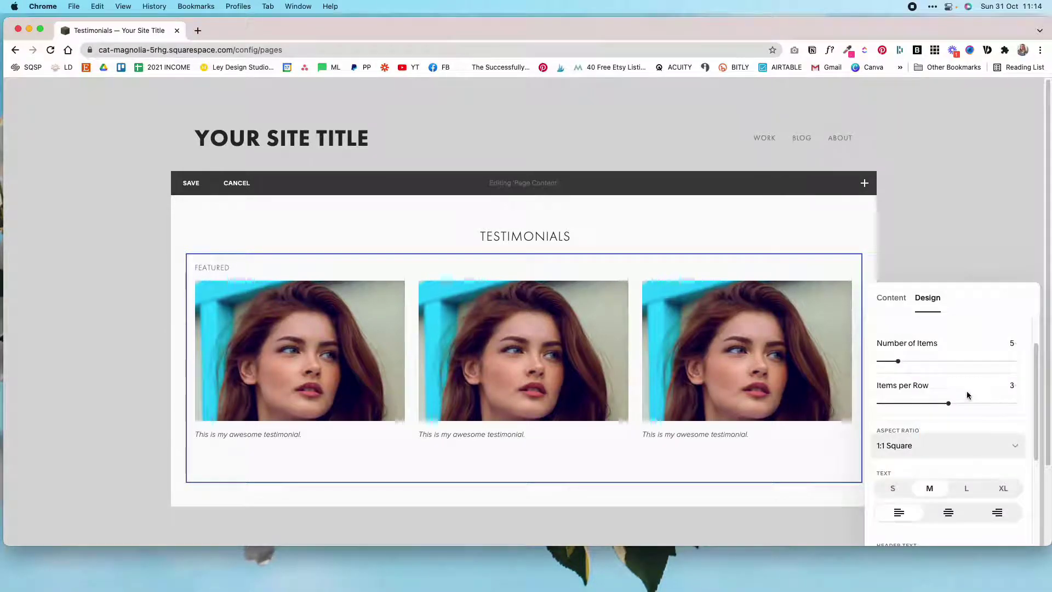
scroll(974, 411, "down", 3)
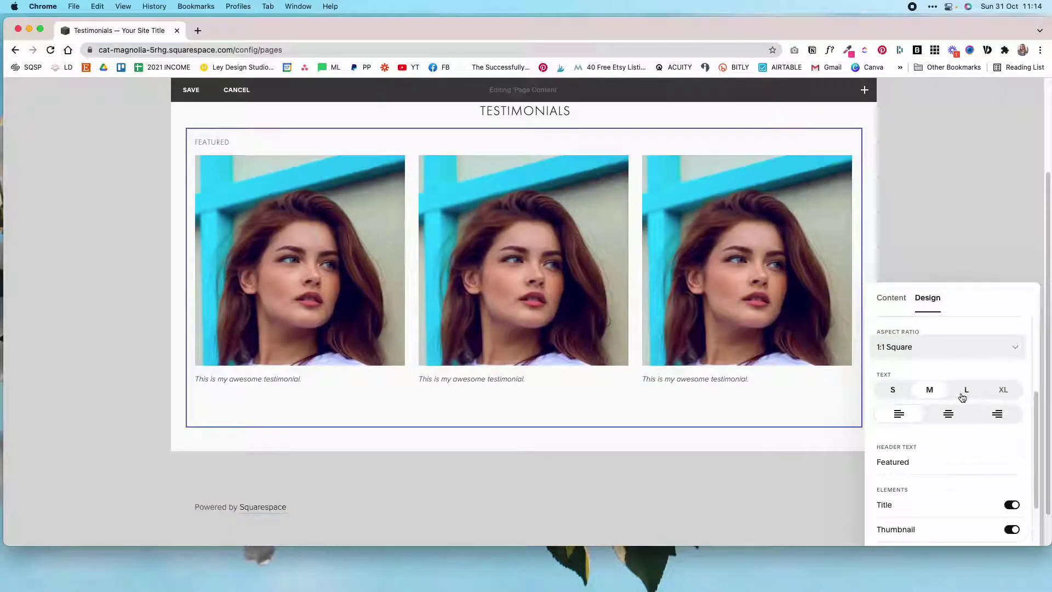
left_click(994, 396)
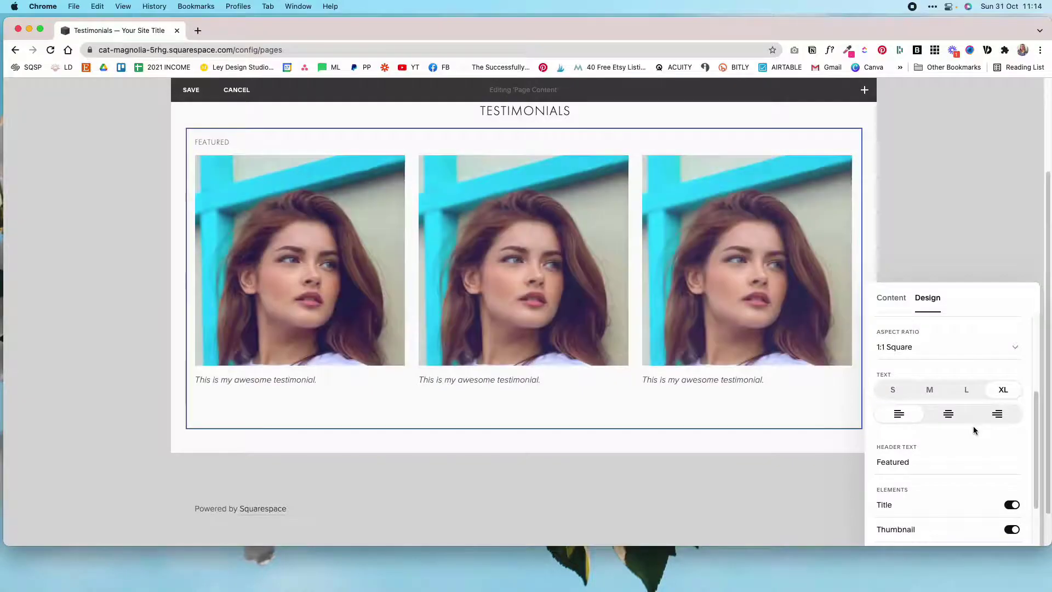
left_click(970, 417)
scroll(969, 460, "down", 1)
scroll(969, 460, "down", 1)
- Delete the Featured header text, hide post titles, and save the page
left_click(953, 396)
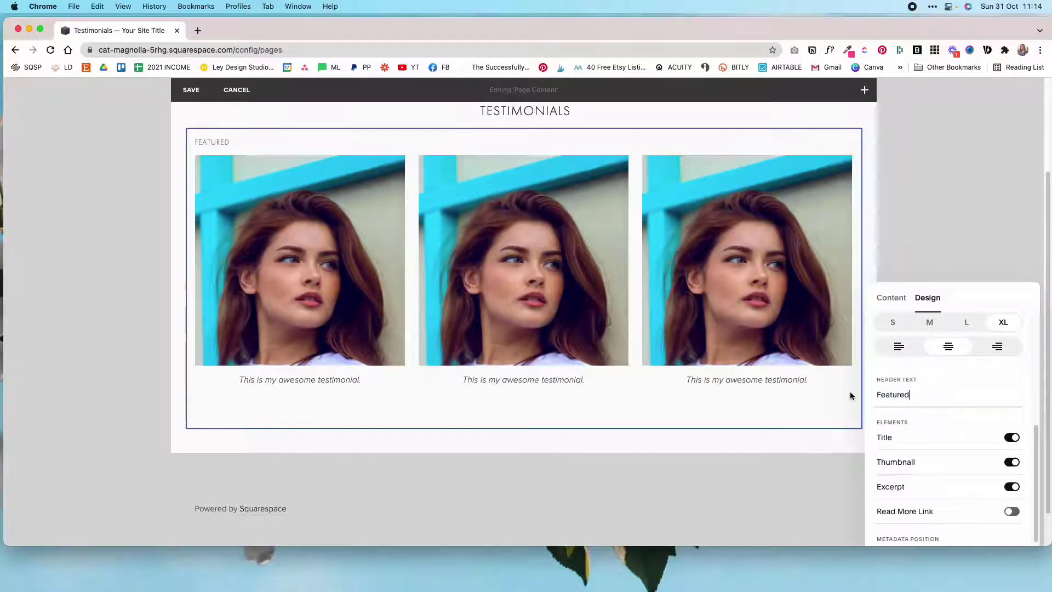
double_click(923, 394)
key("BackSpace")
left_click(1012, 413)
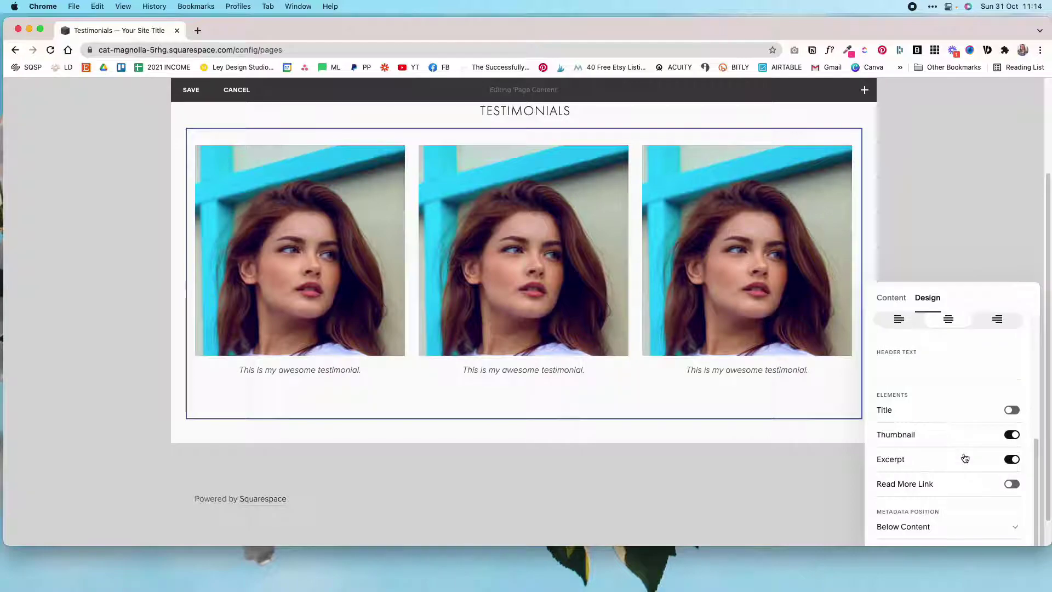
scroll(963, 458, "up", 5)
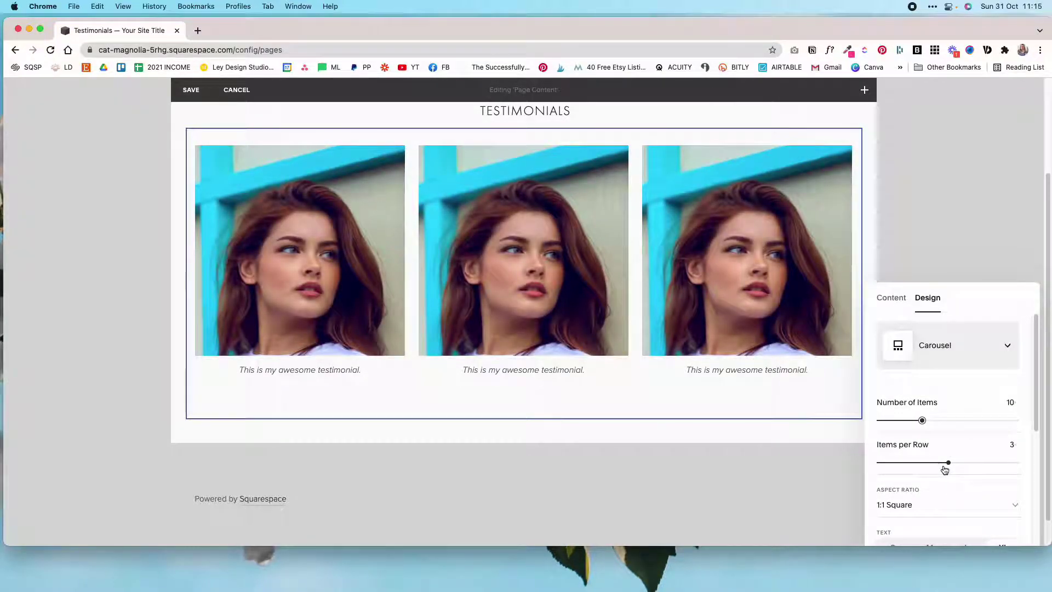
left_click(807, 451)
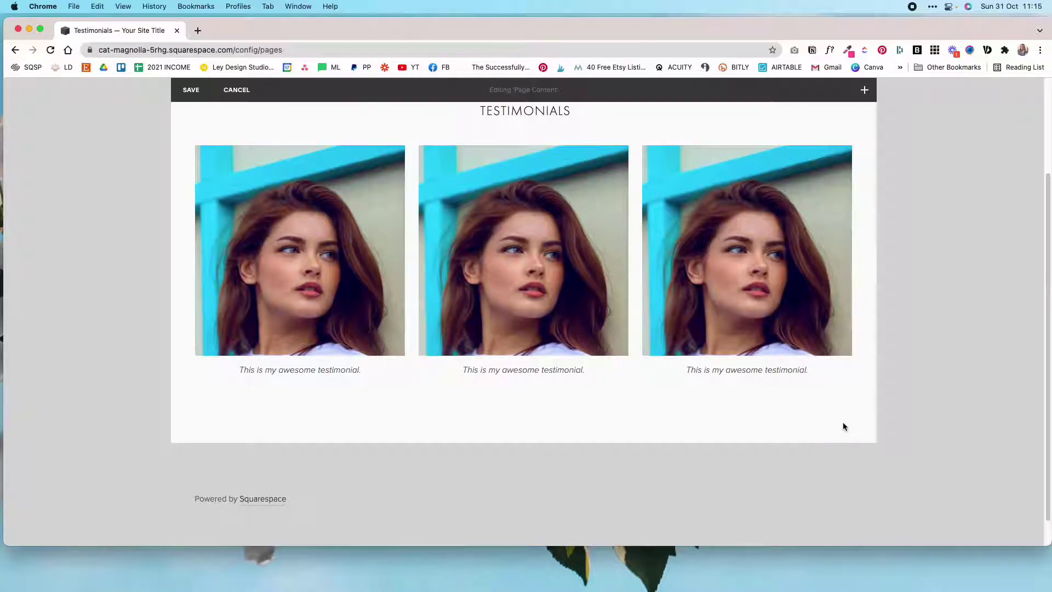
left_click(194, 89)
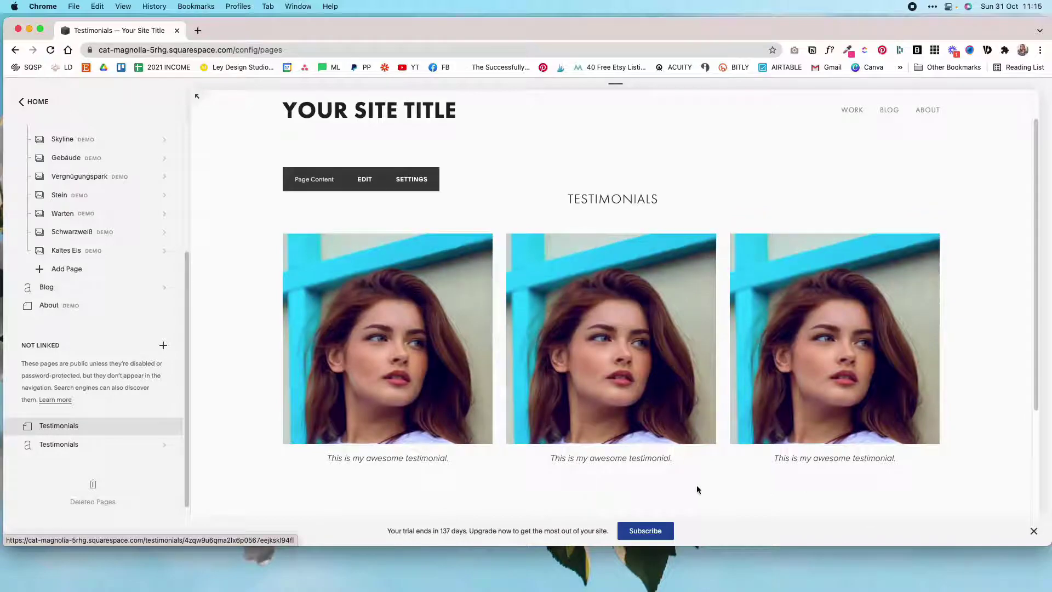
- Duplicate the third untitled post in the Testimonials blog
left_click(78, 446)
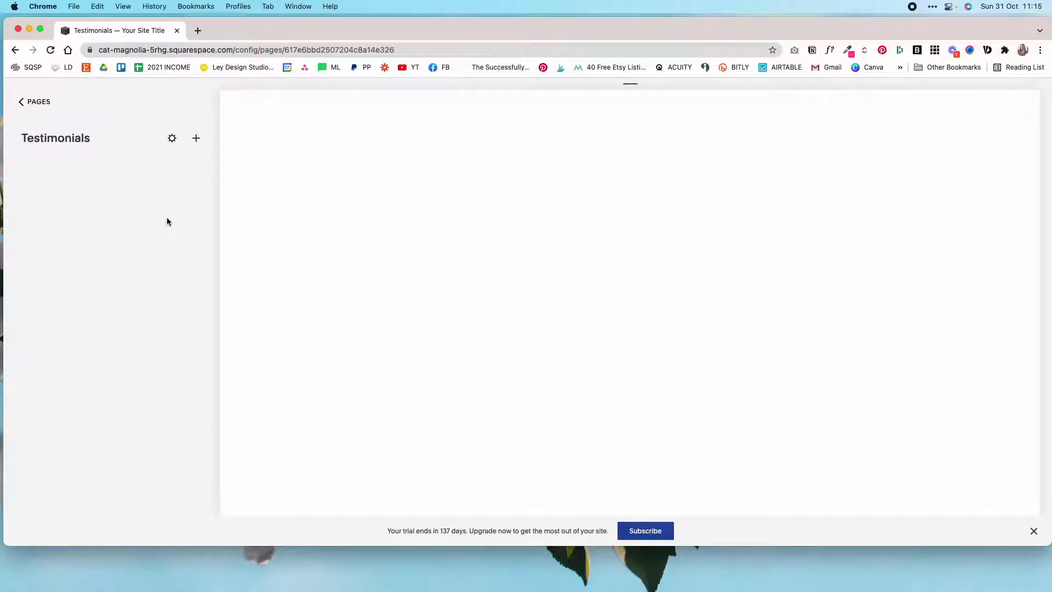
mouse_move(176, 344)
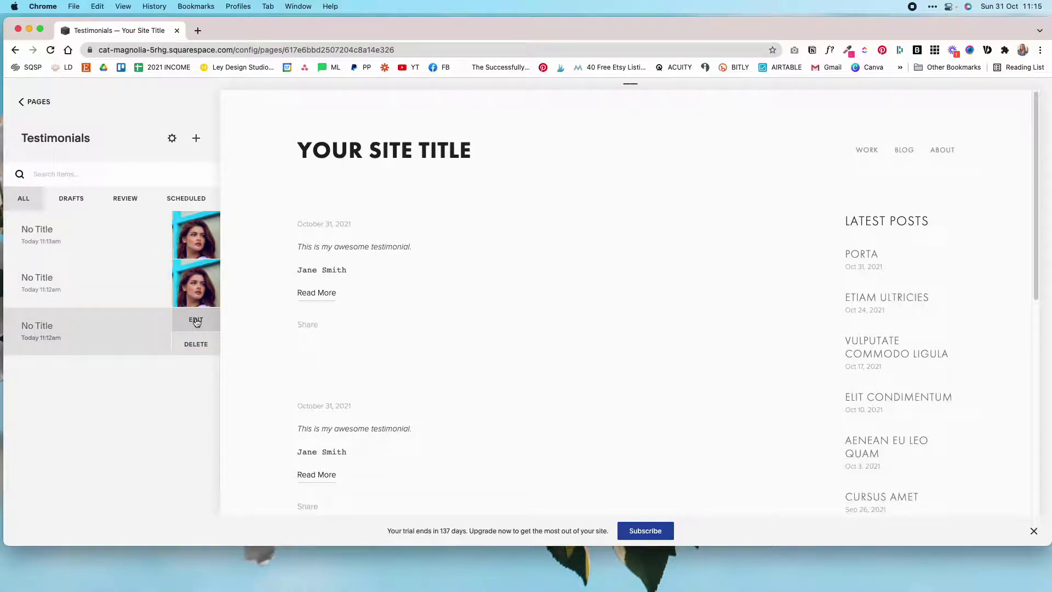
left_click(196, 322)
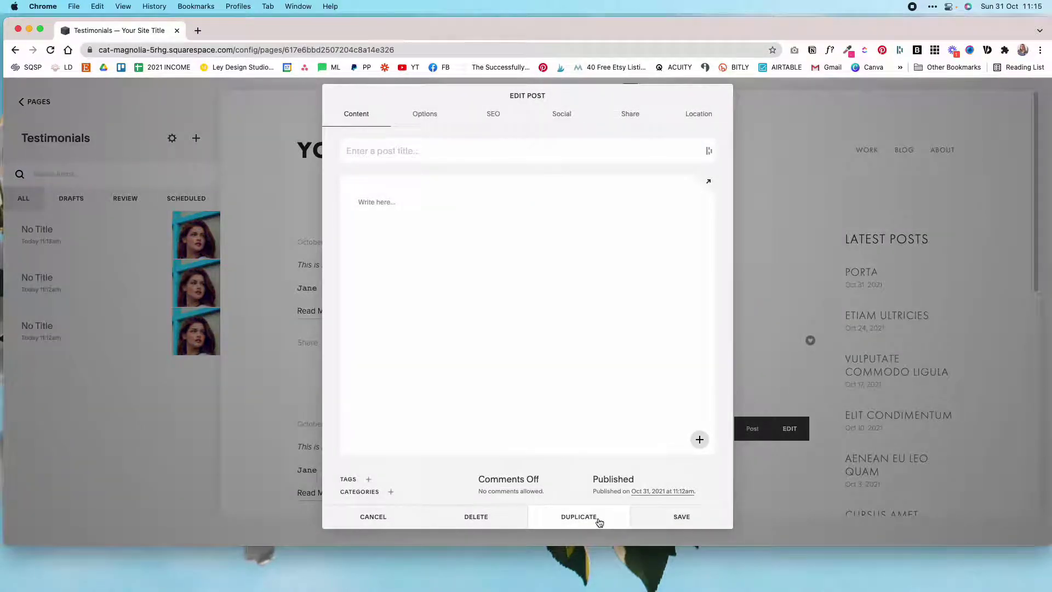
left_click(598, 520)
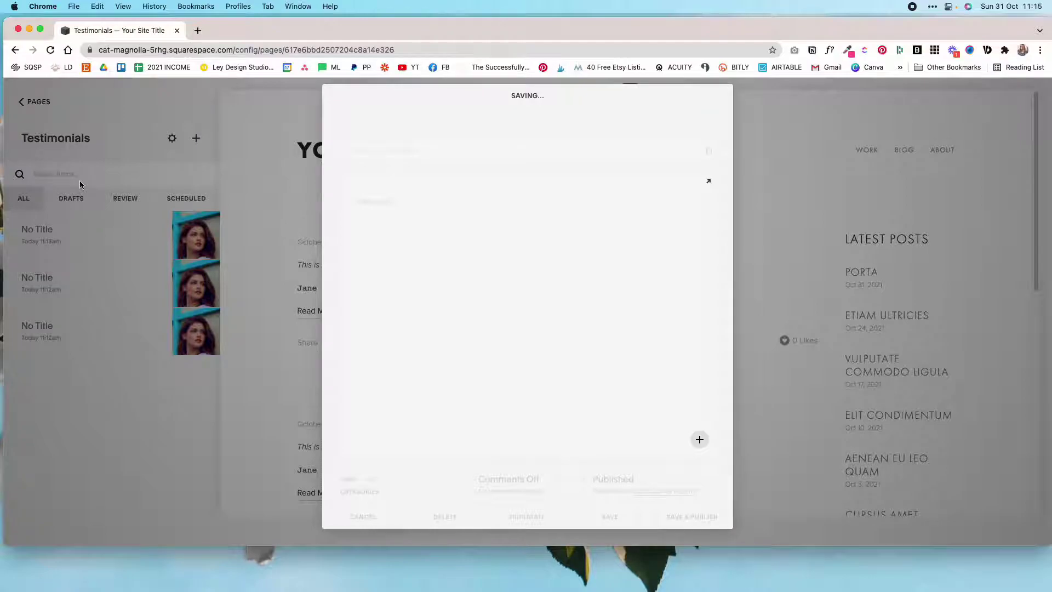
- Open the Testimonials page under Not Linked and advance its carousel
scroll(96, 345, "down", 4)
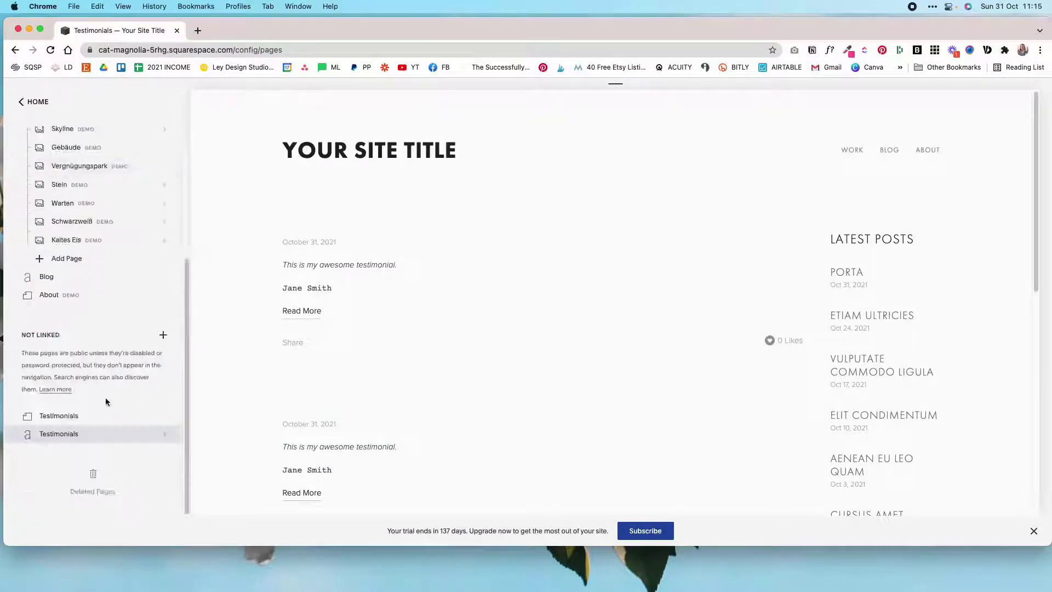
left_click(70, 416)
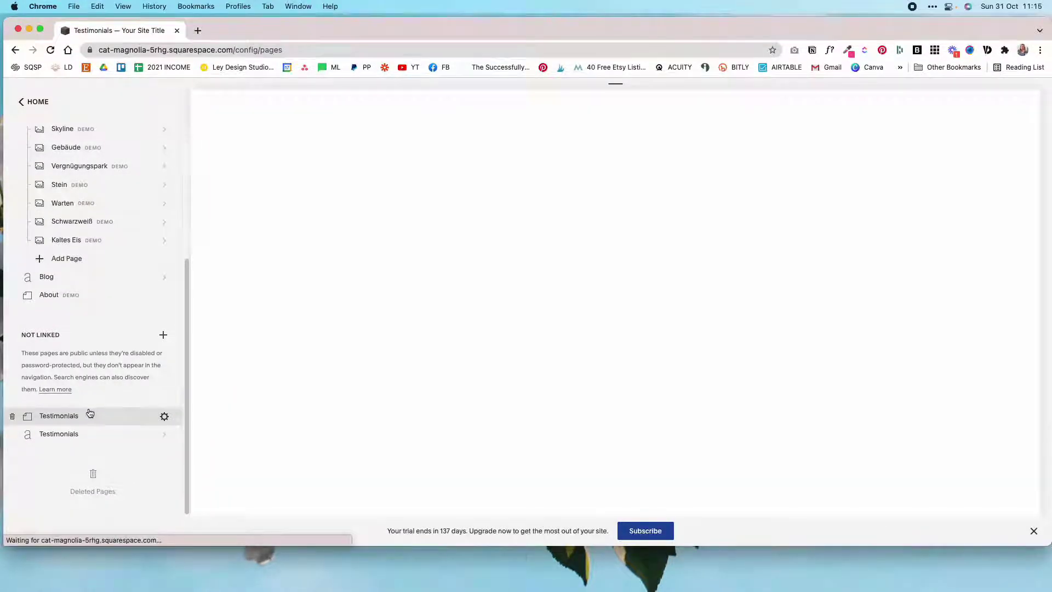
scroll(260, 358, "down", 3)
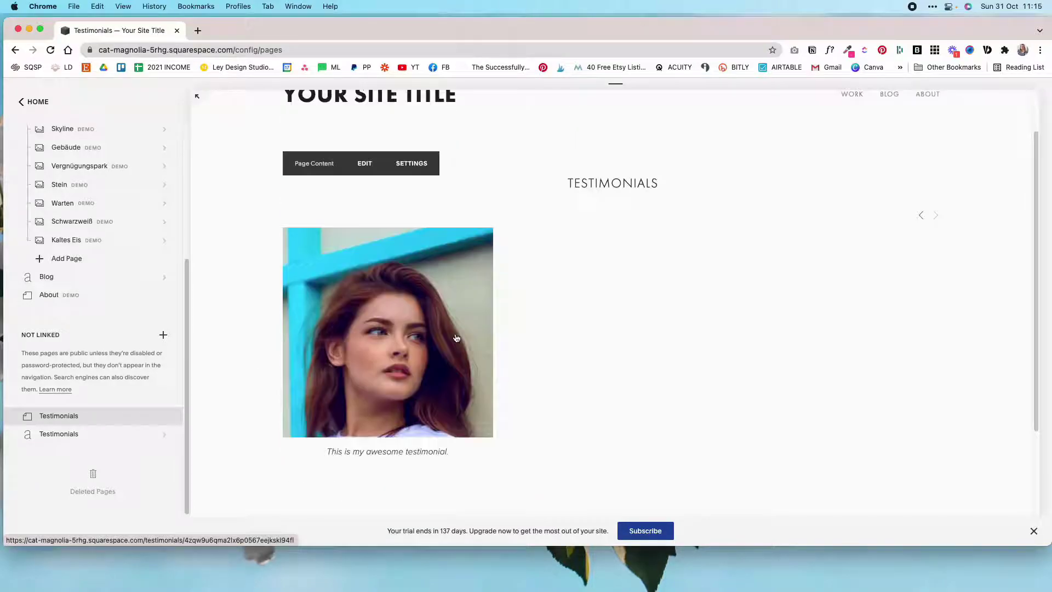
left_click(921, 216)
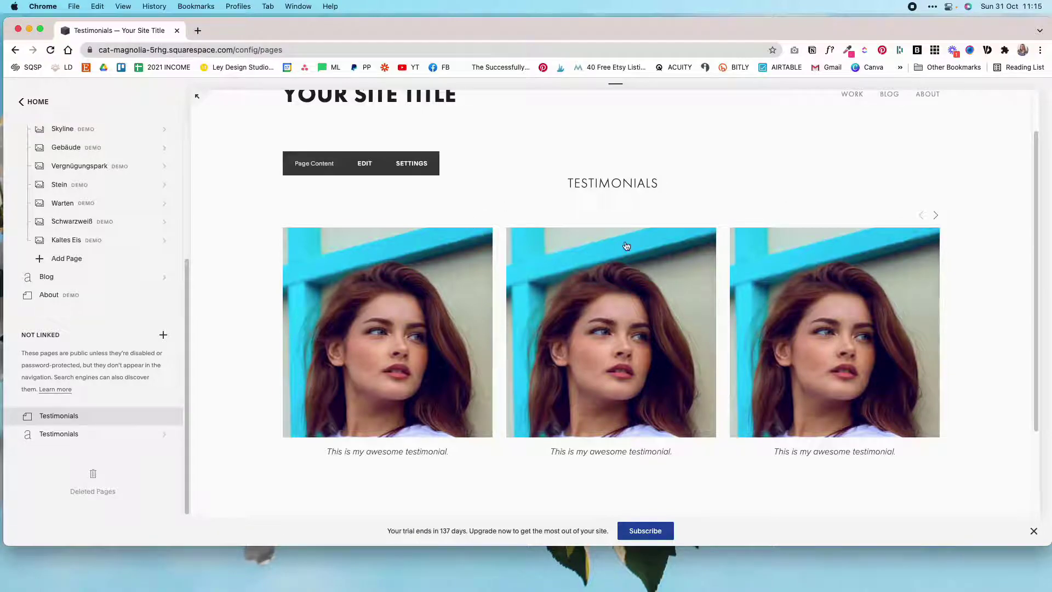
- Set the summary carousel's Items per Row to 1
left_click(363, 175)
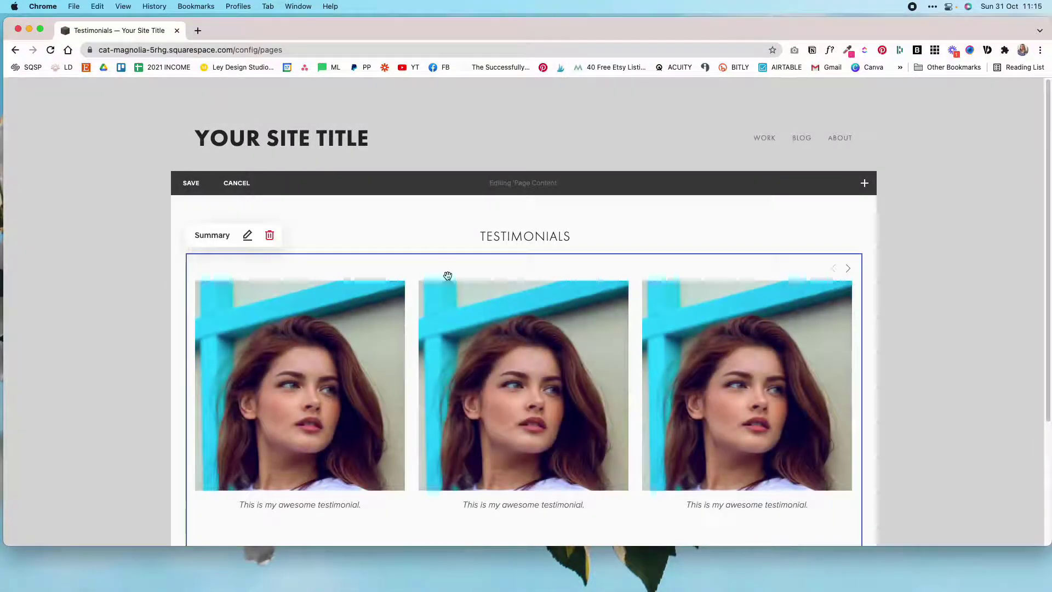
left_click(247, 235)
left_click(928, 298)
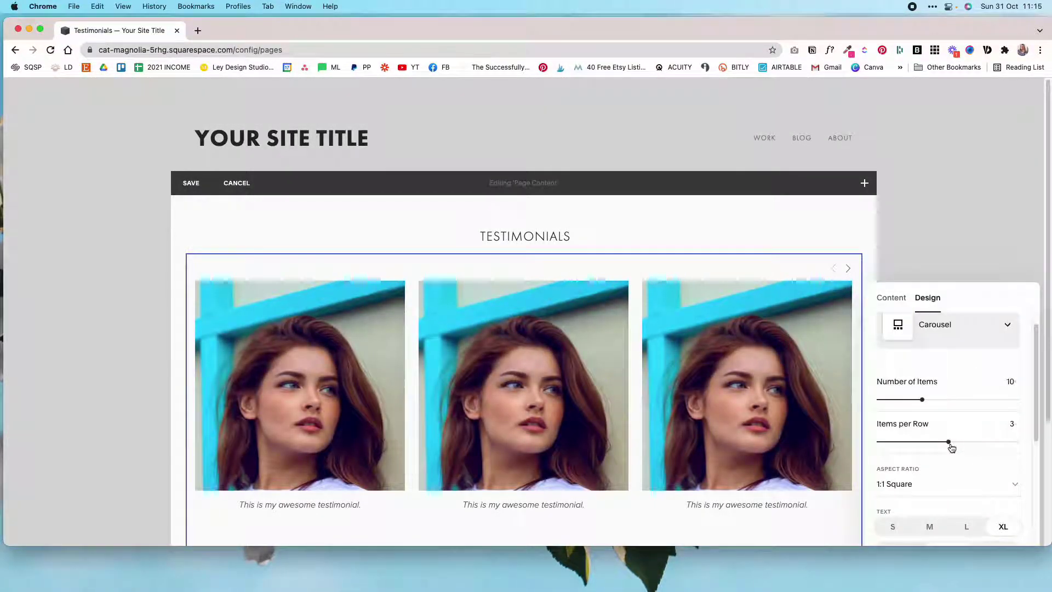
left_click_drag(947, 440, 879, 441)
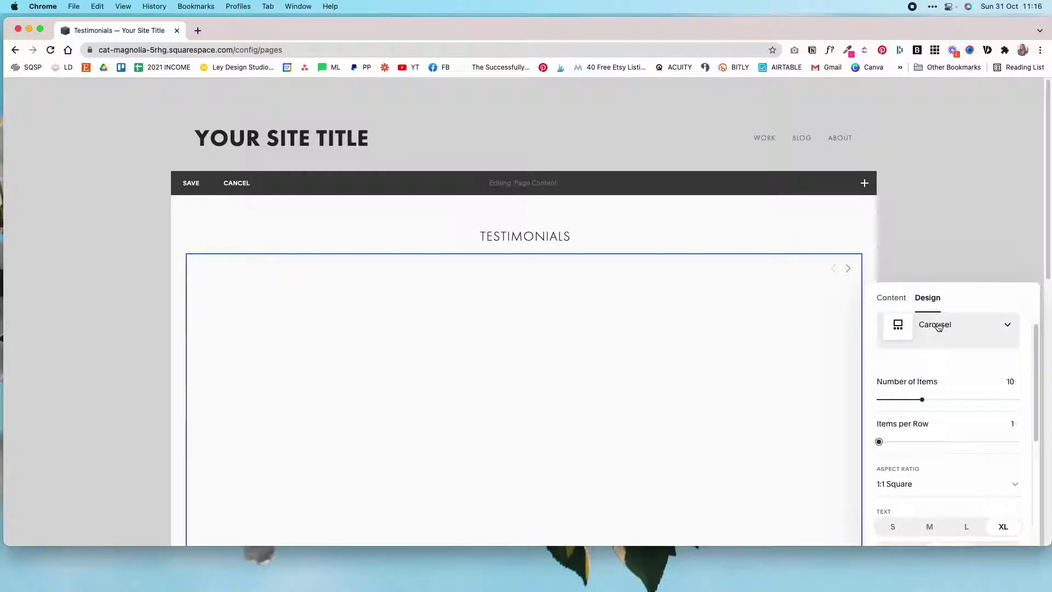
scroll(950, 260, "down", 3)
left_click(951, 260)
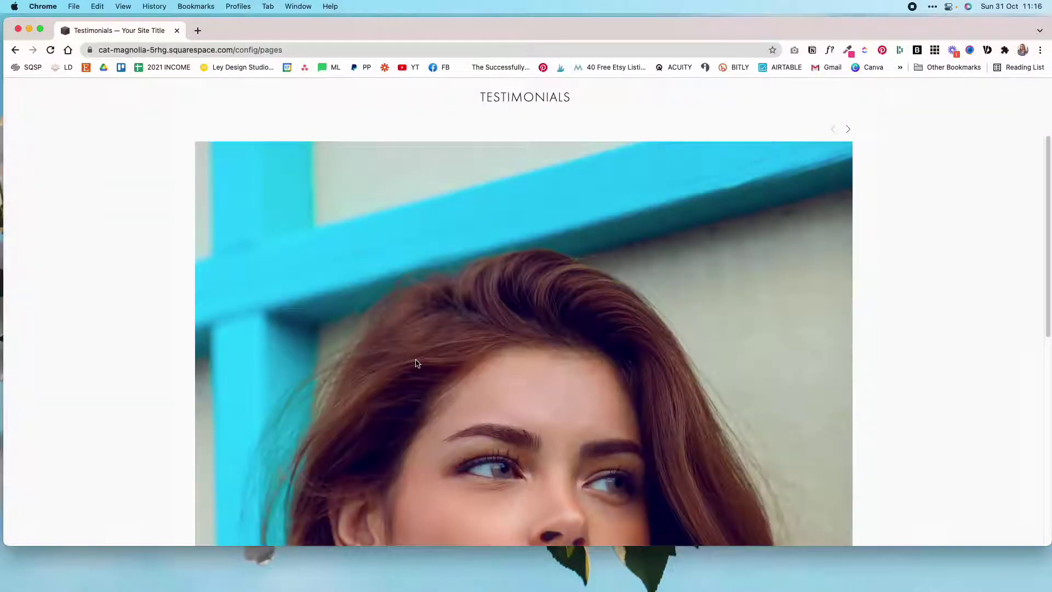
- Add a Spacer beside the carousel, narrow the carousel into a centred column, and save
left_click(551, 305)
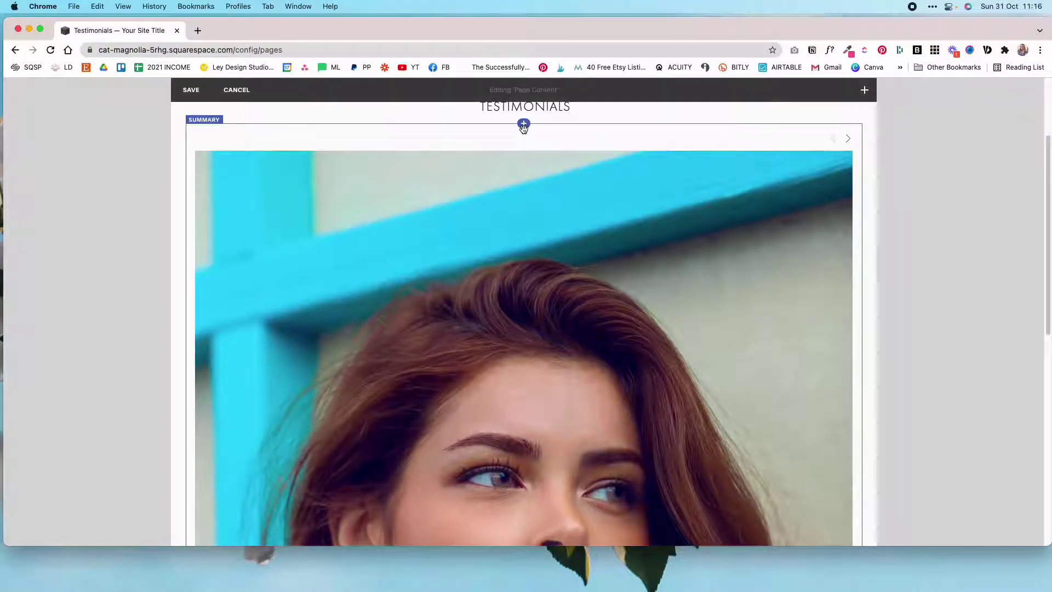
left_click(573, 125)
left_click(870, 244)
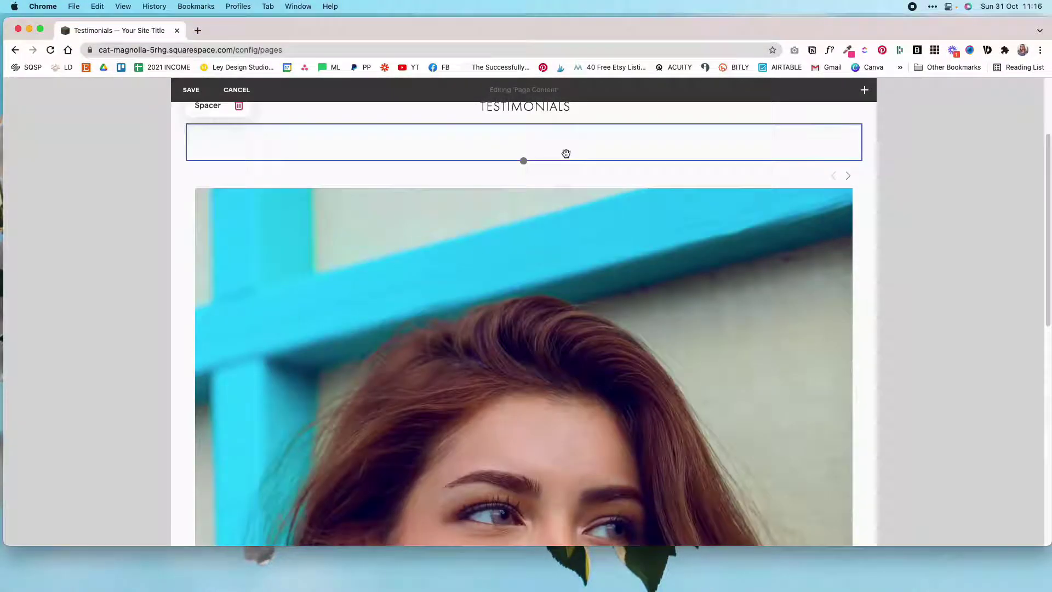
left_click_drag(643, 186, 714, 158)
left_click_drag(541, 164, 523, 144)
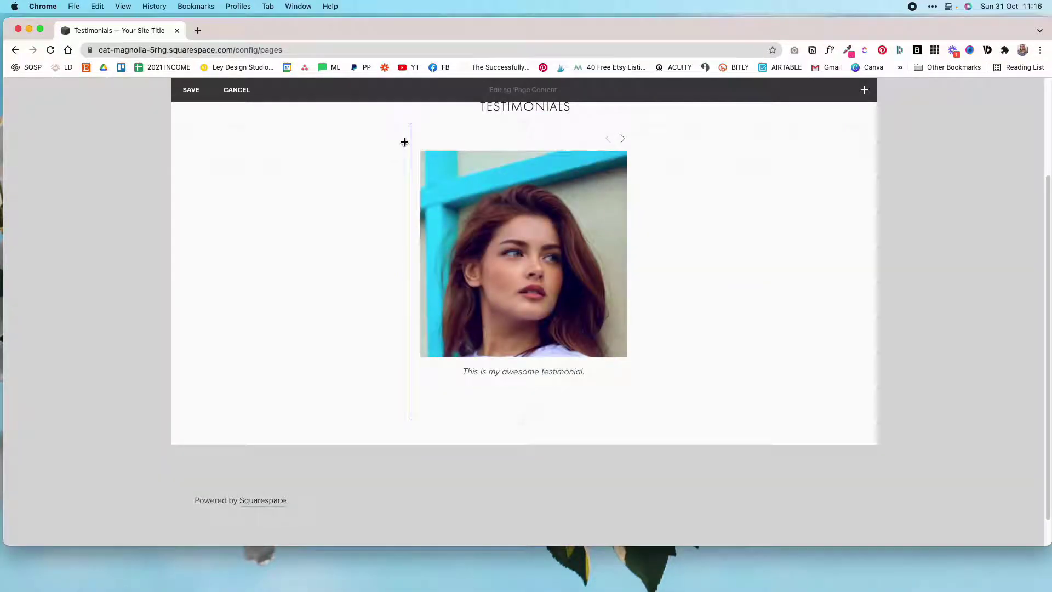
left_click_drag(411, 144, 697, 148)
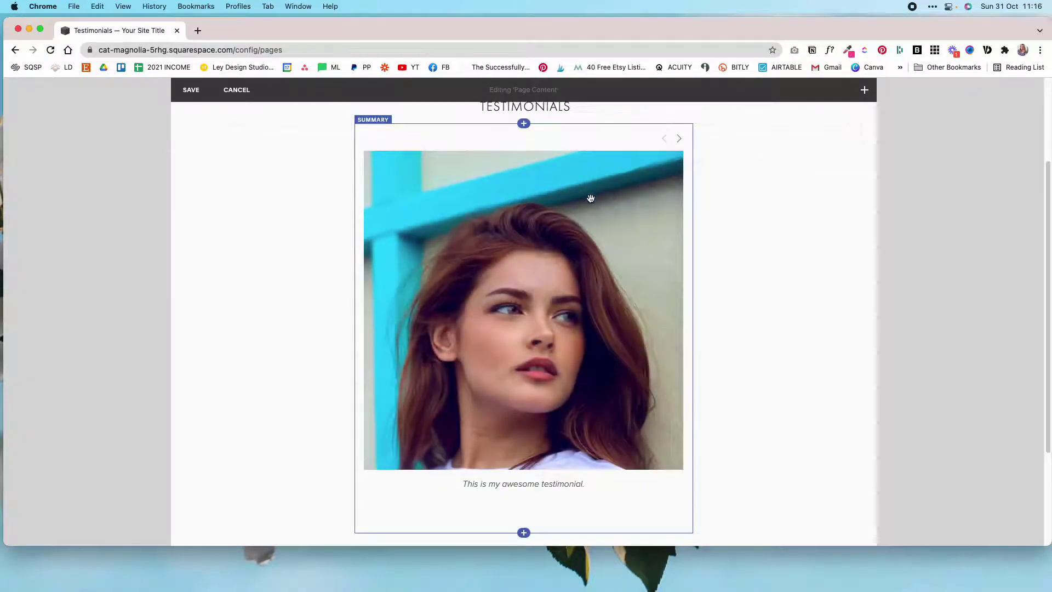
scroll(617, 299, "down", 1)
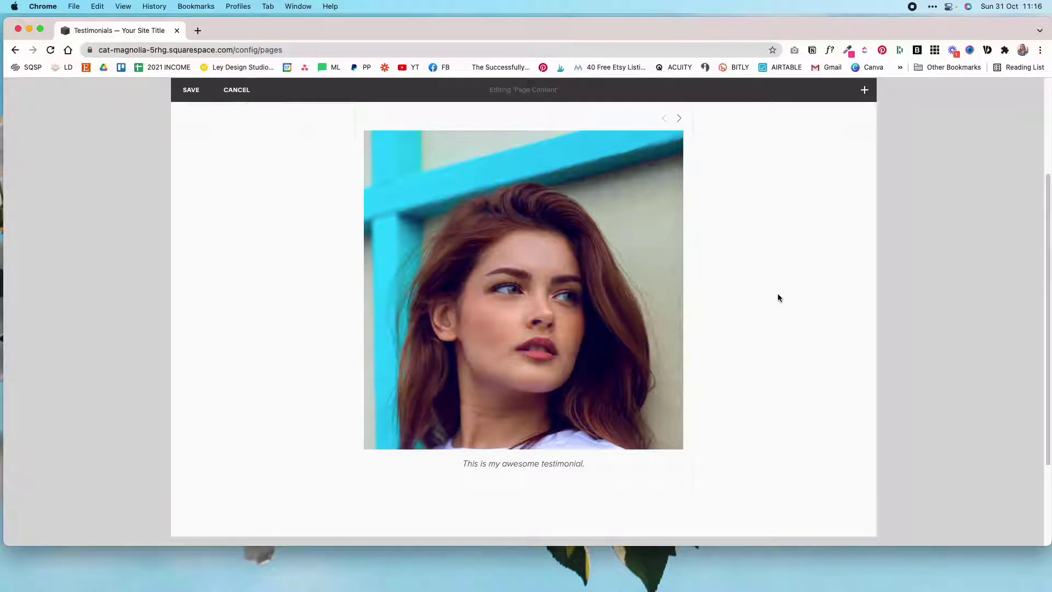
left_click(189, 89)
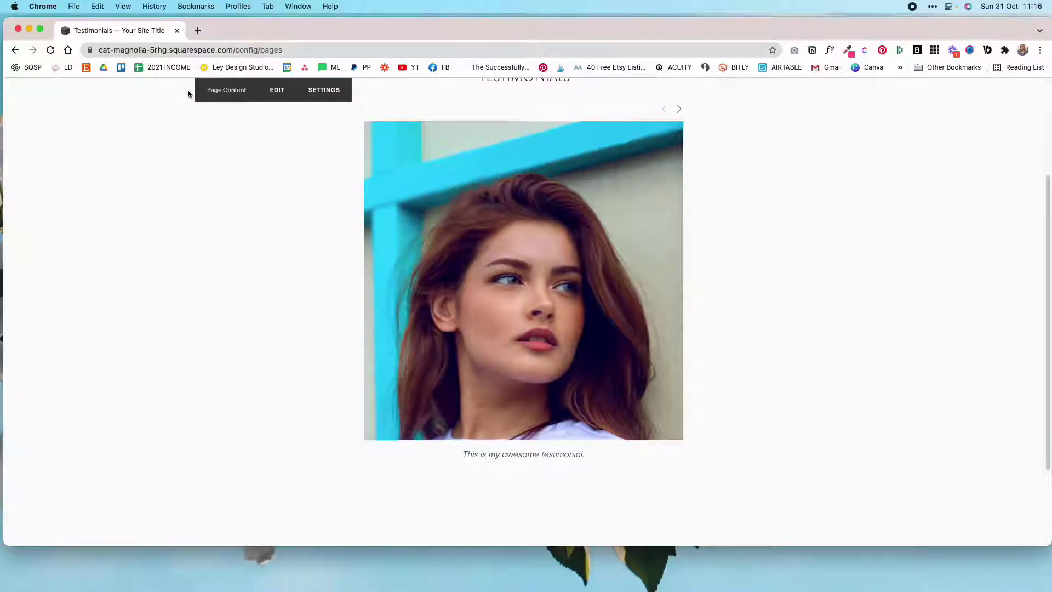
left_click(767, 122)
left_click(767, 122)
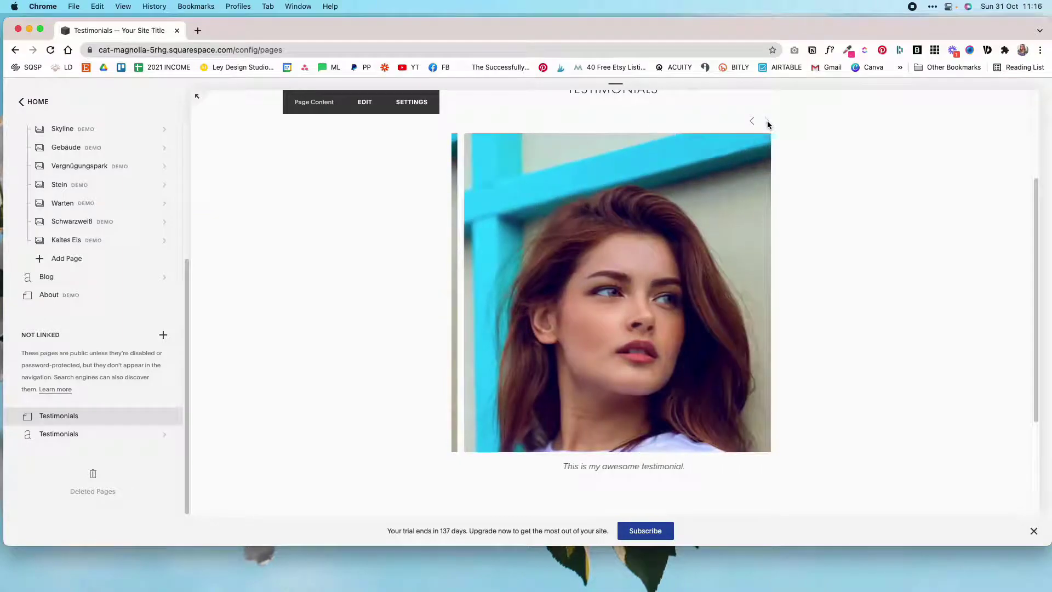
left_click(767, 123)
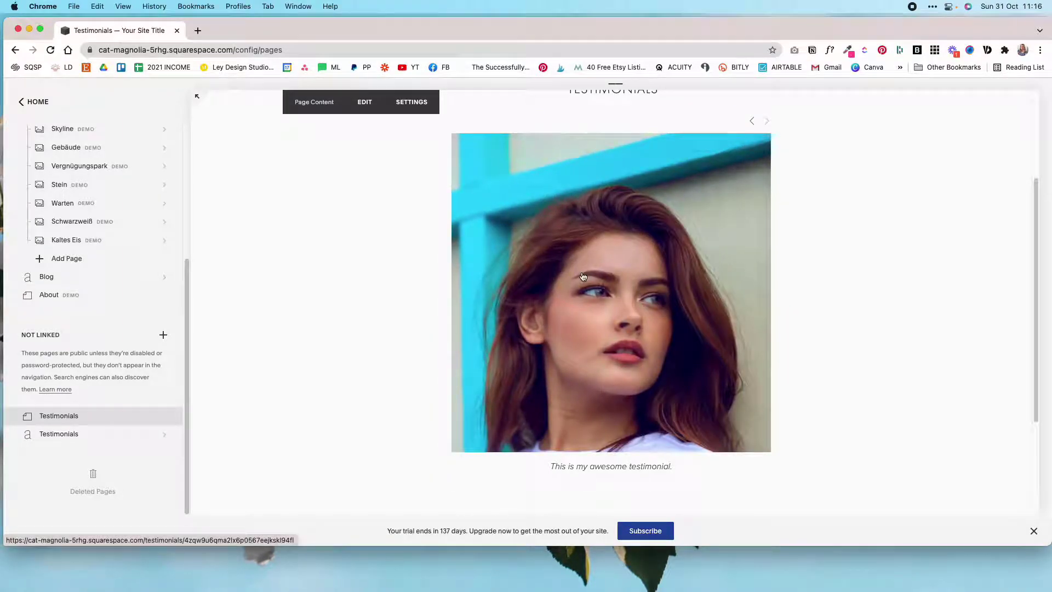
scroll(691, 222, "up", 2)
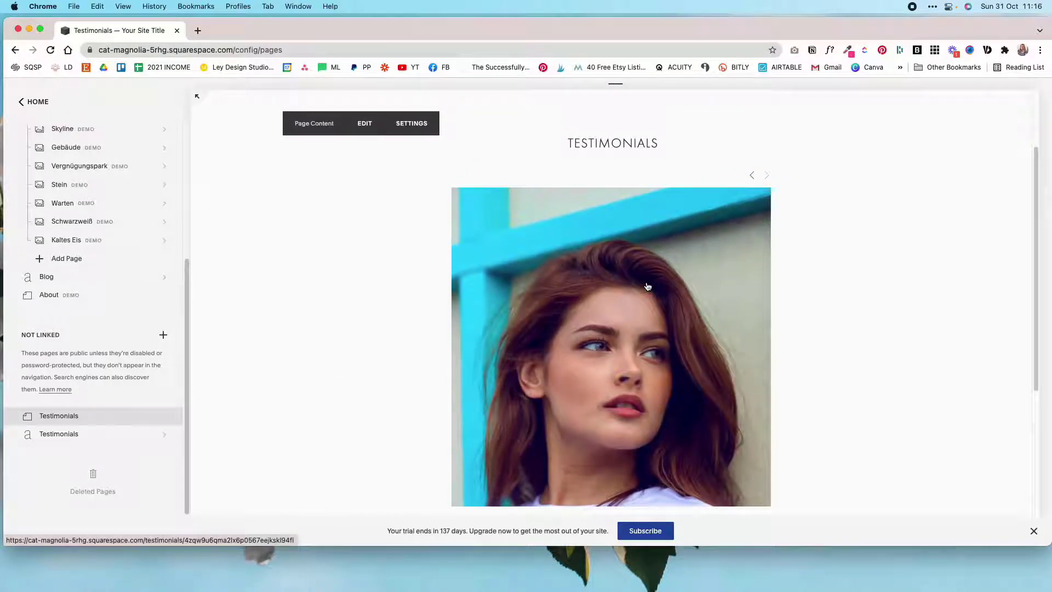
scroll(622, 233, "down", 3)
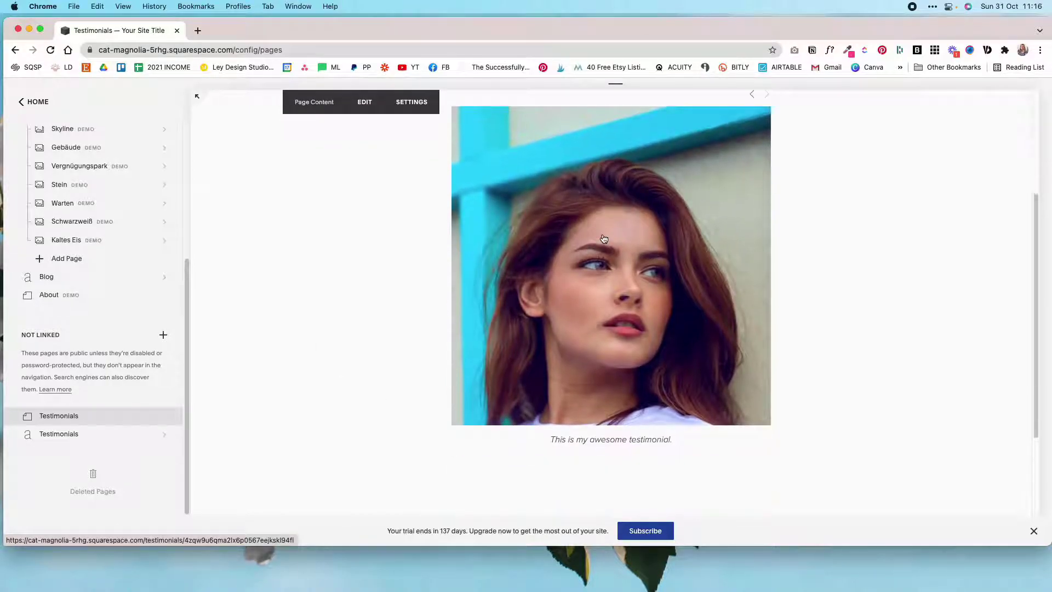
left_click(687, 392)
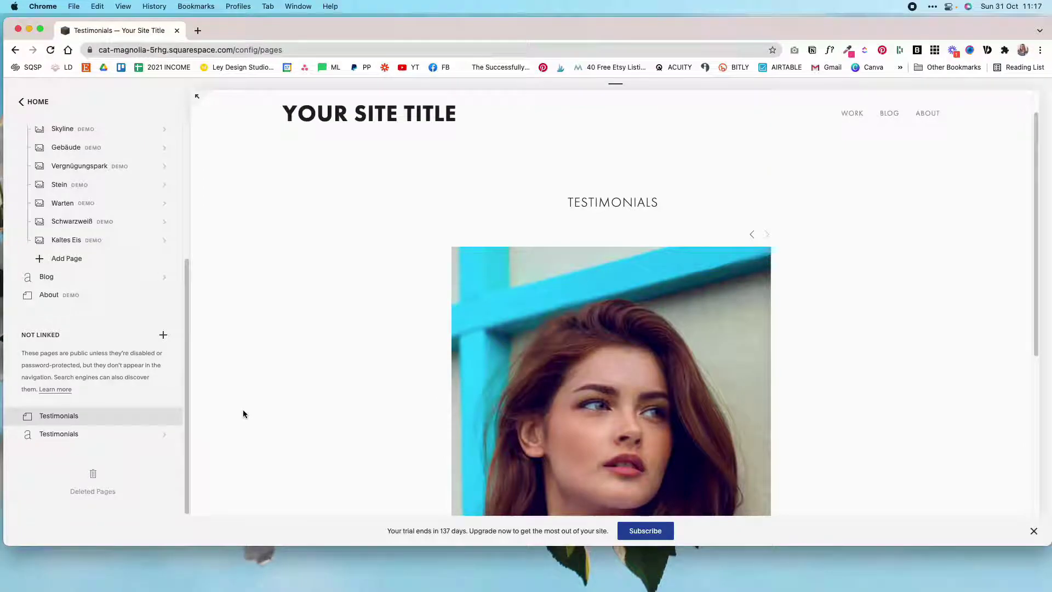